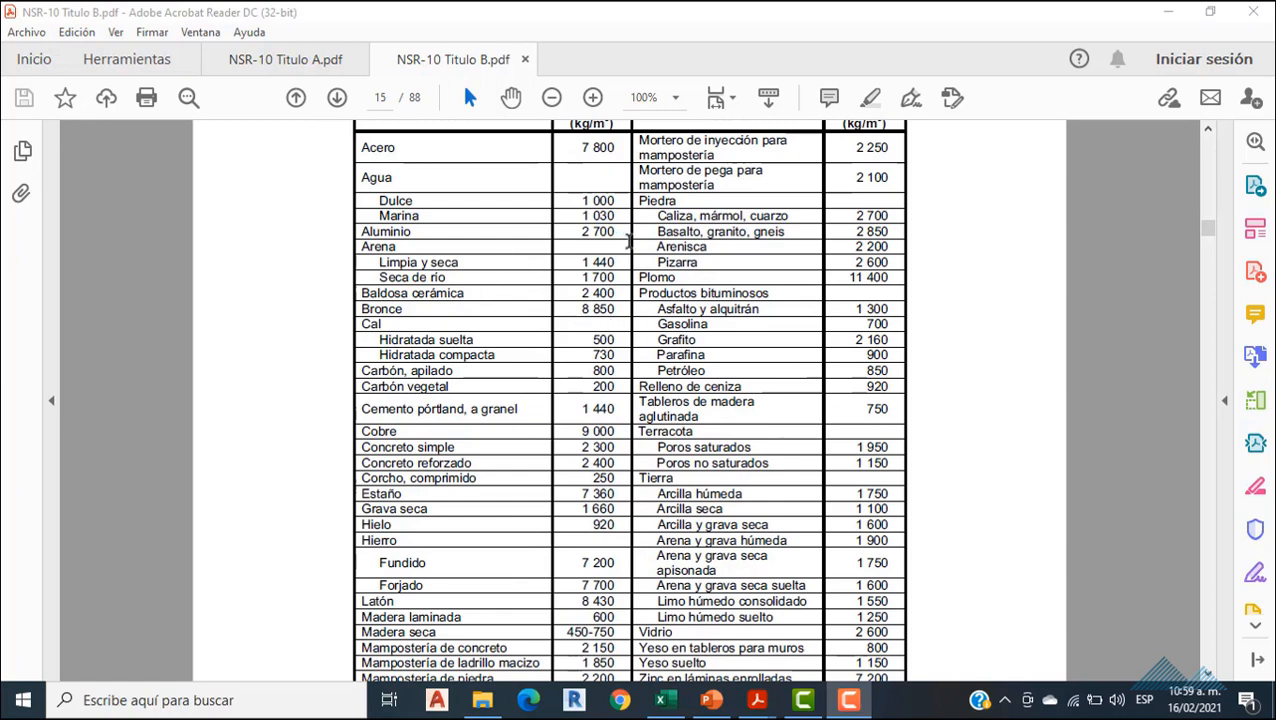
- Review the material density table and the minimum dead load tables B.3.4.1-1 to B.3.4.1-4 for horizontal non-structural elements
scroll(628, 240, "down", 3)
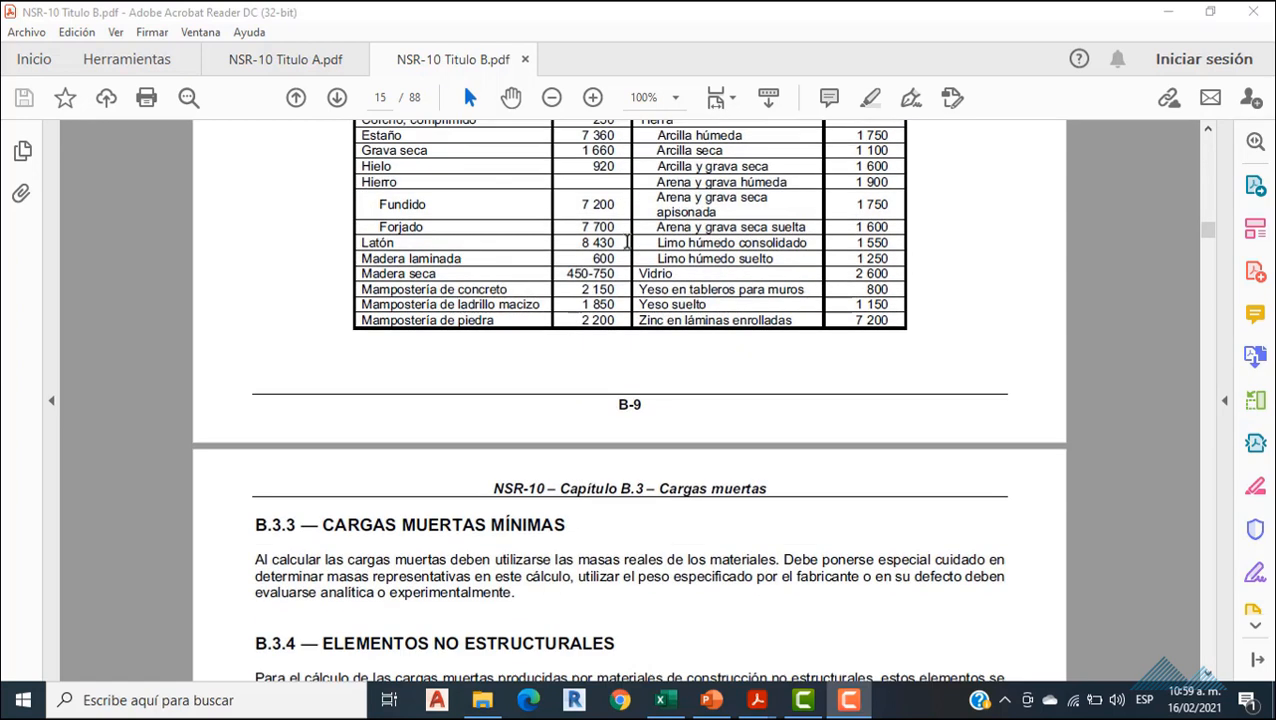
scroll(627, 242, "down", 2)
scroll(531, 265, "down", 1)
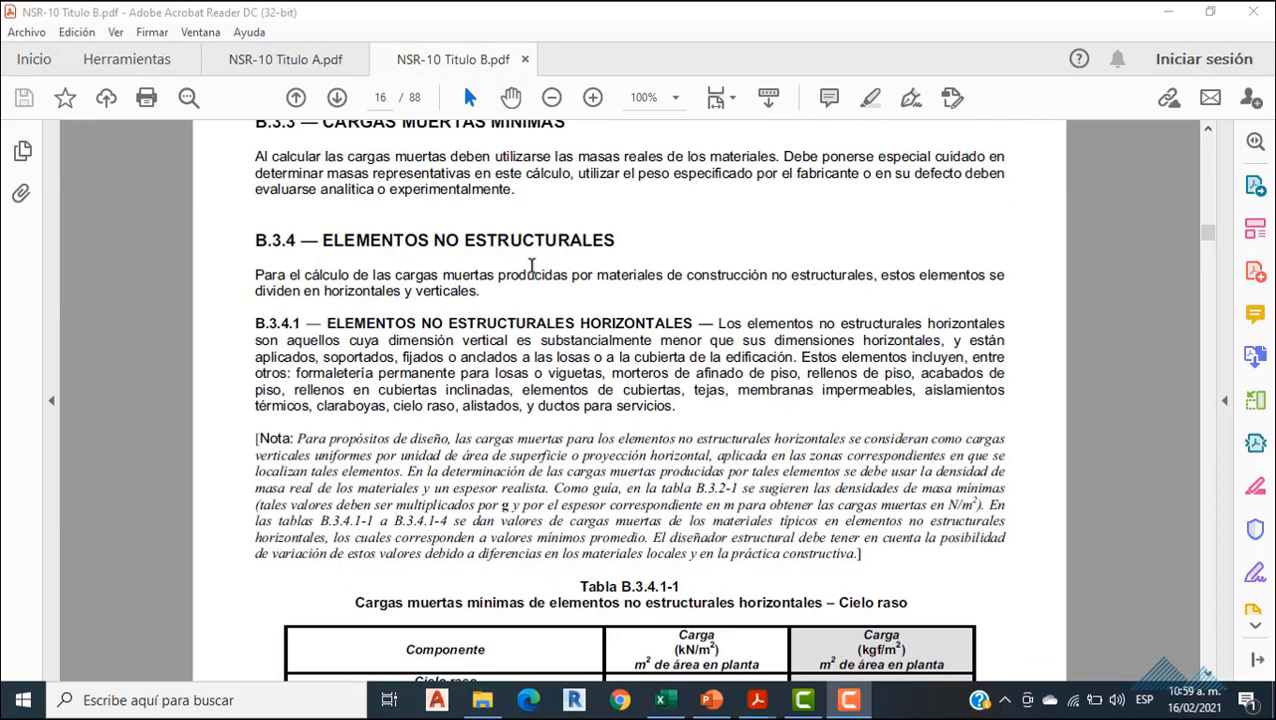
scroll(531, 266, "down", 1)
scroll(577, 289, "down", 1)
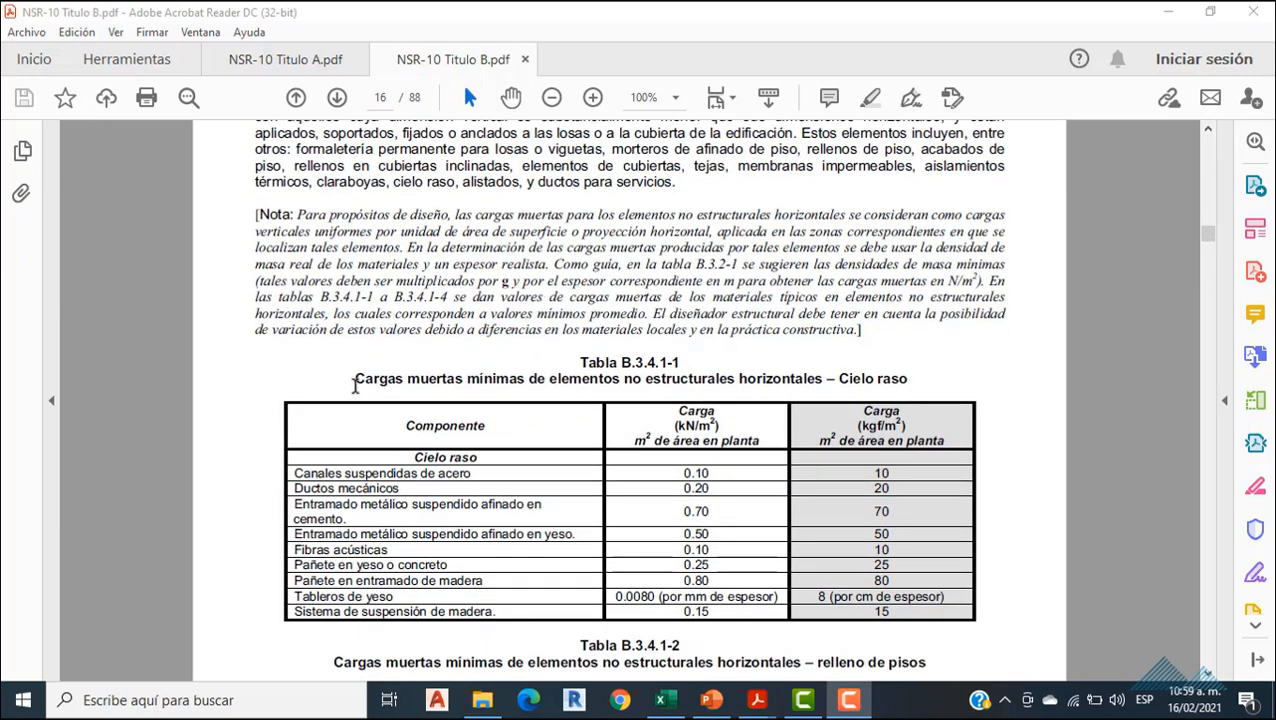
scroll(356, 386, "down", 2)
scroll(366, 386, "down", 2)
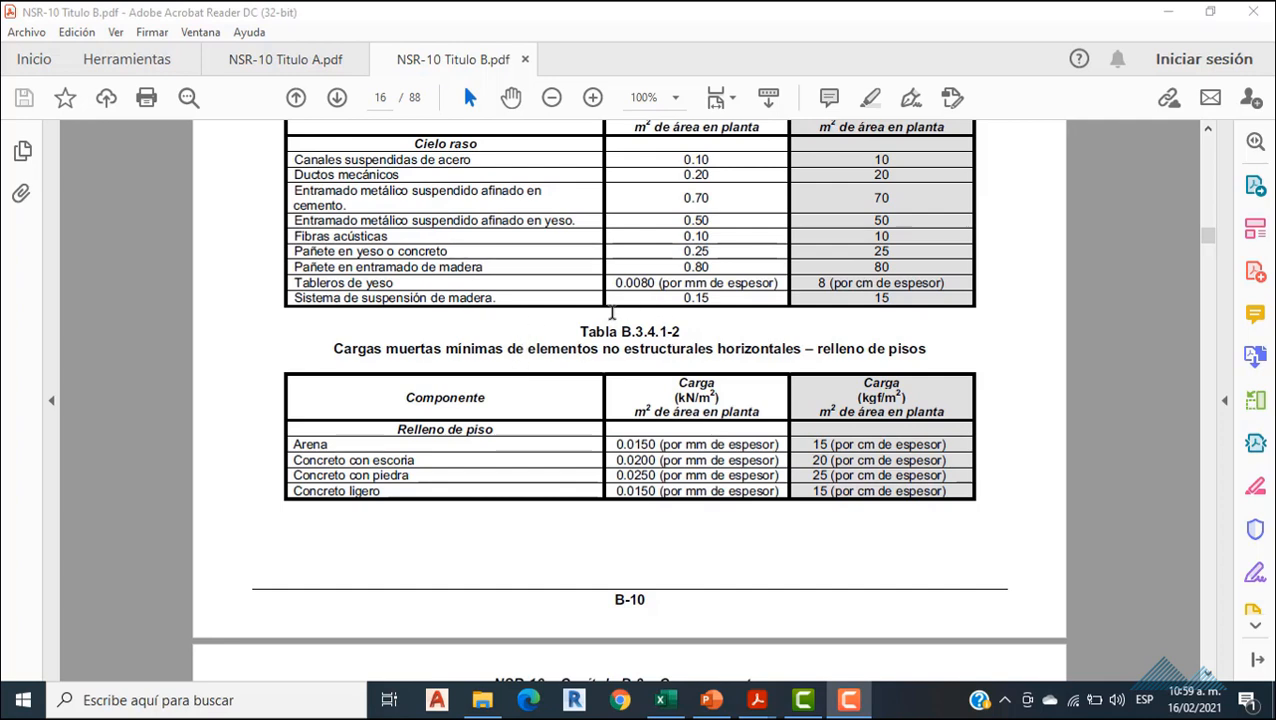
scroll(612, 314, "down", 5)
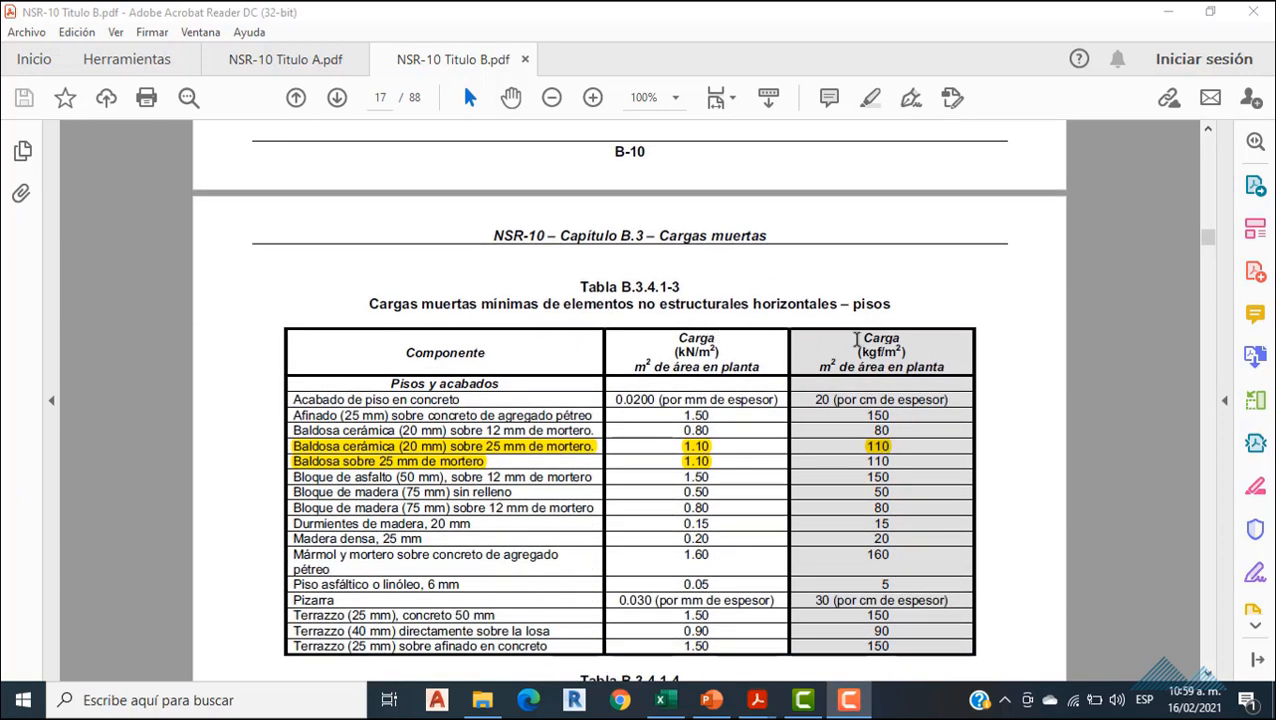
scroll(857, 340, "down", 4)
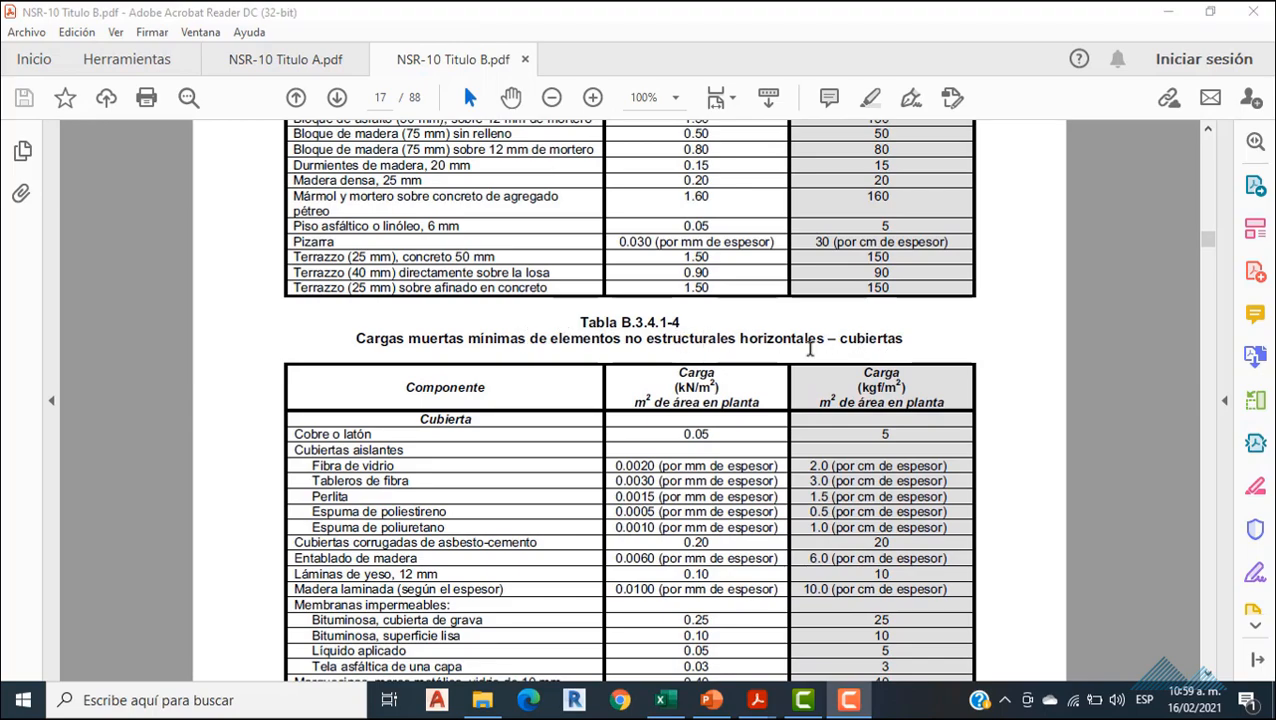
- Review the dead loads for vertical non-structural elements in section B.3.4.2, continuing through sections B.3.5 and B.3.6
scroll(800, 350, "down", 7)
scroll(785, 357, "down", 6)
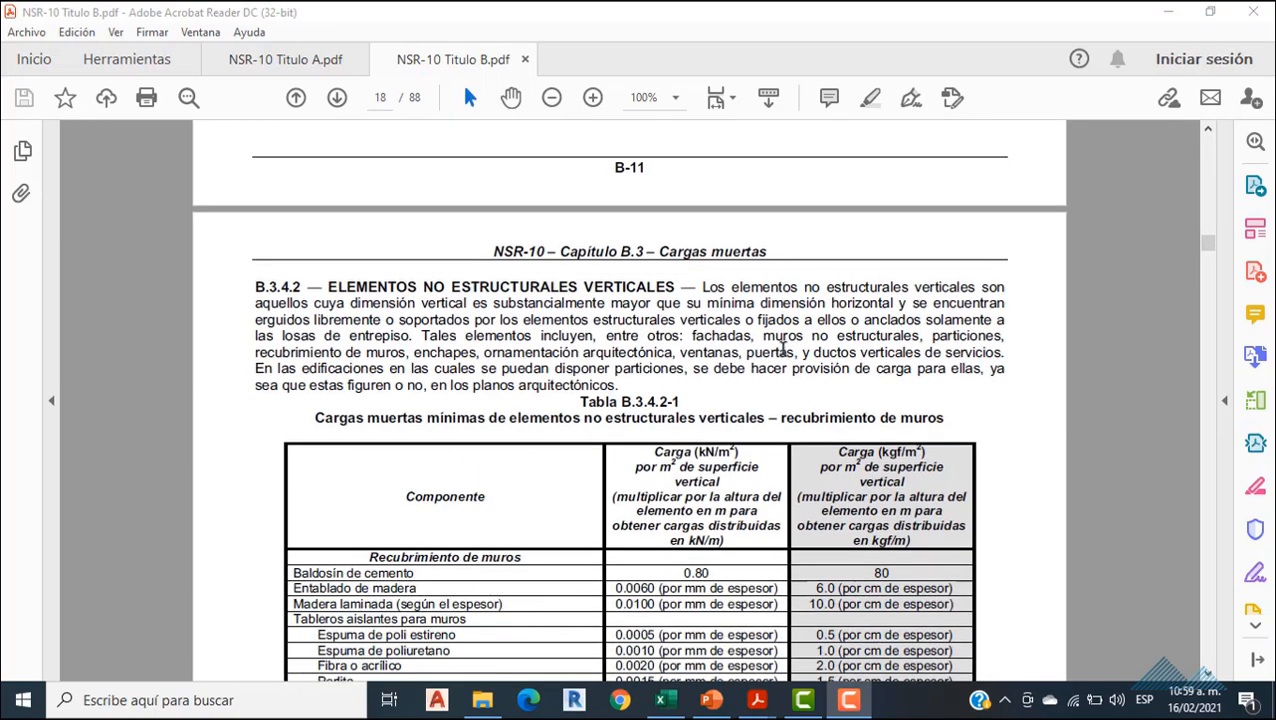
scroll(783, 350, "up", 3)
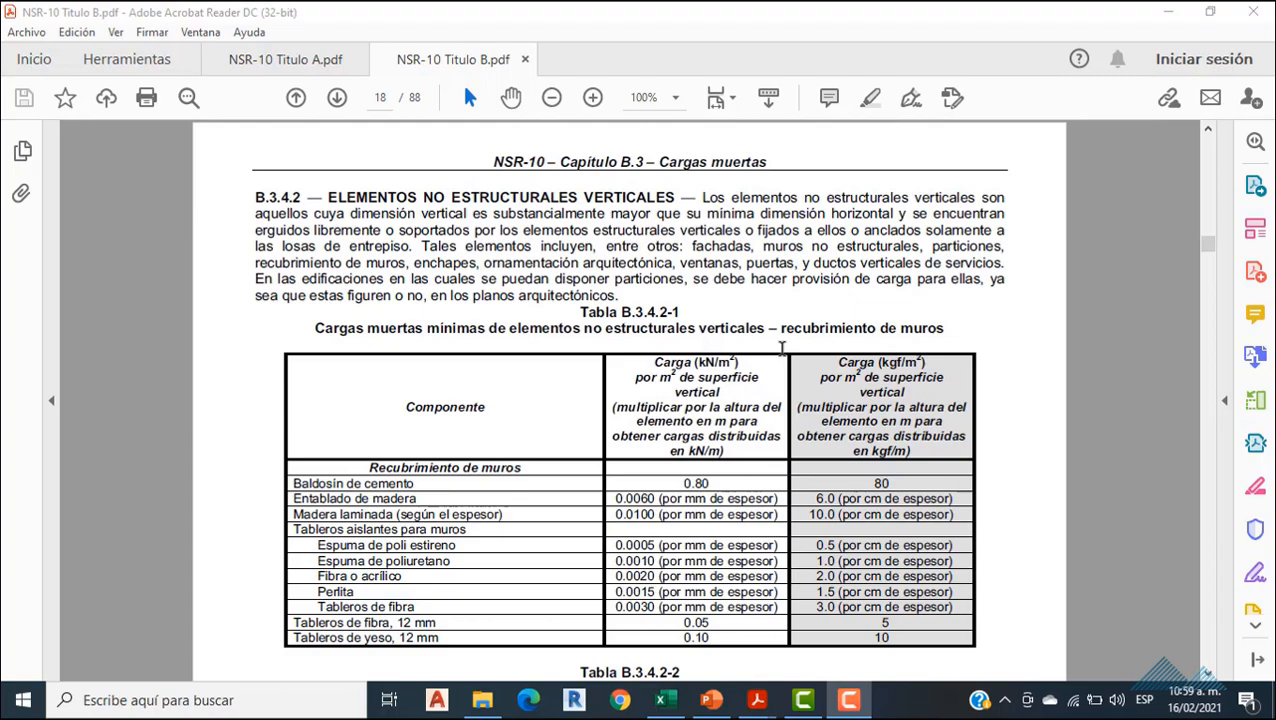
scroll(781, 350, "down", 16)
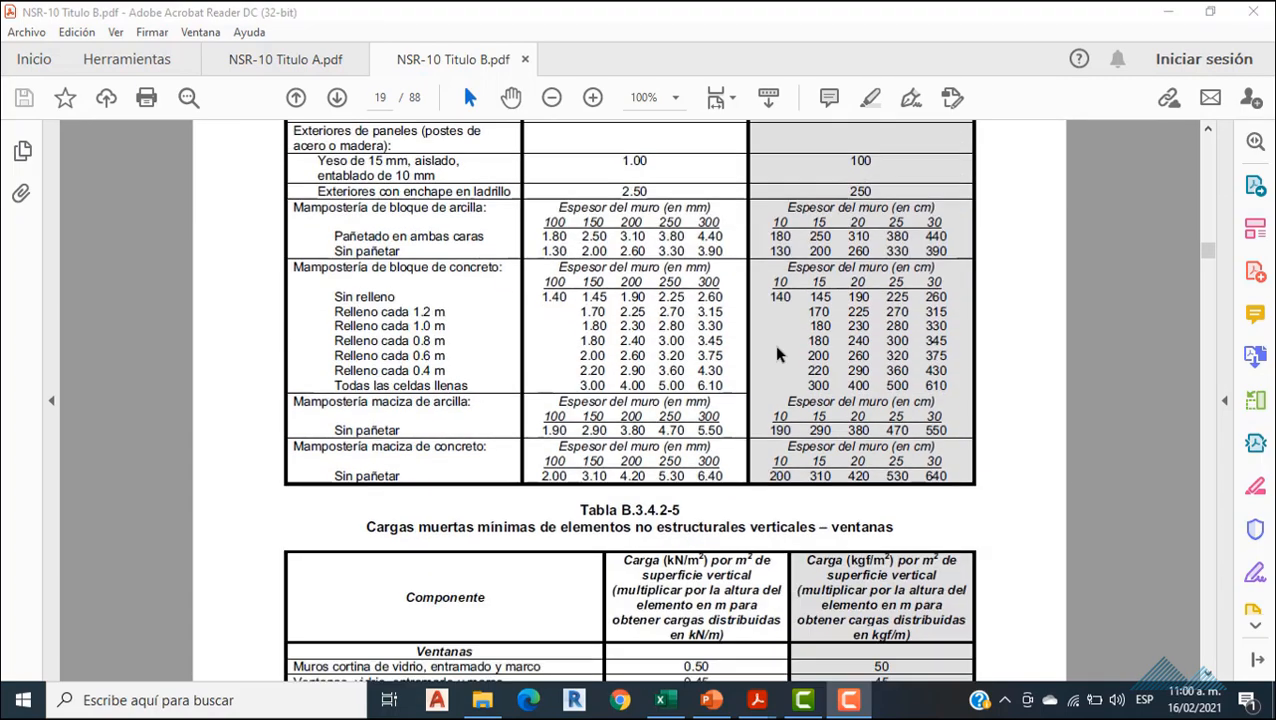
scroll(779, 353, "down", 15)
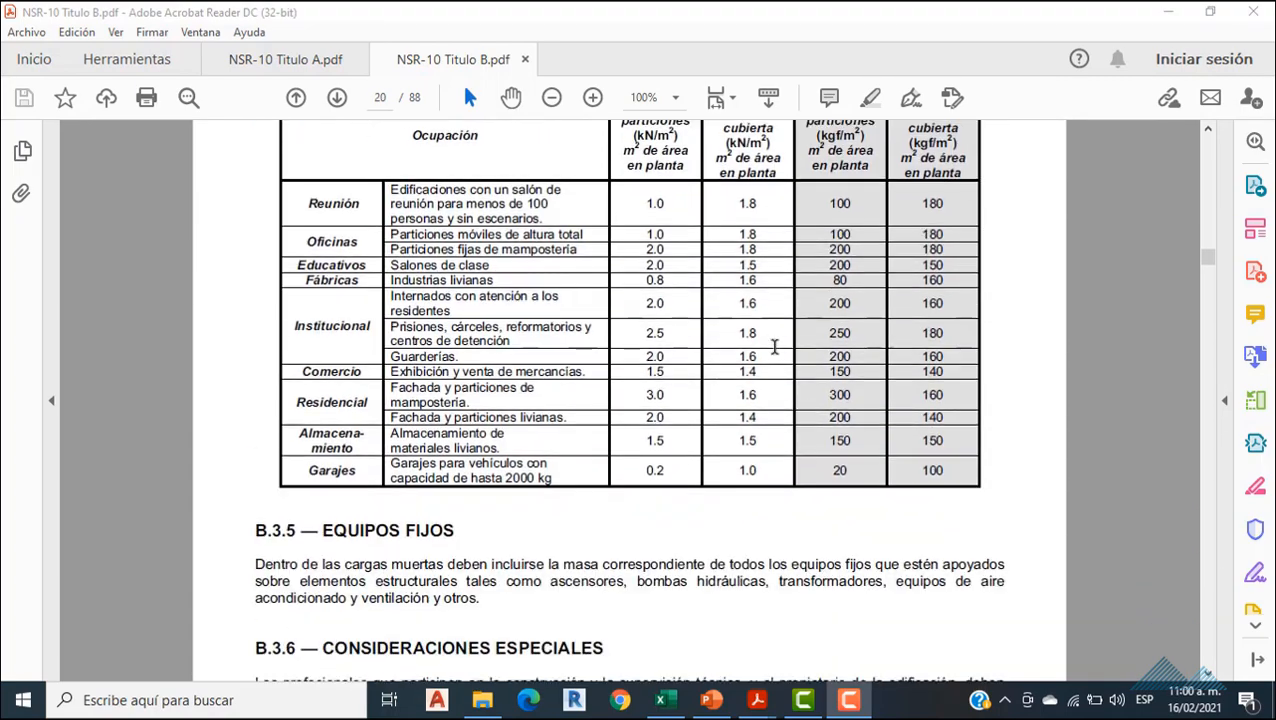
scroll(775, 348, "down", 3)
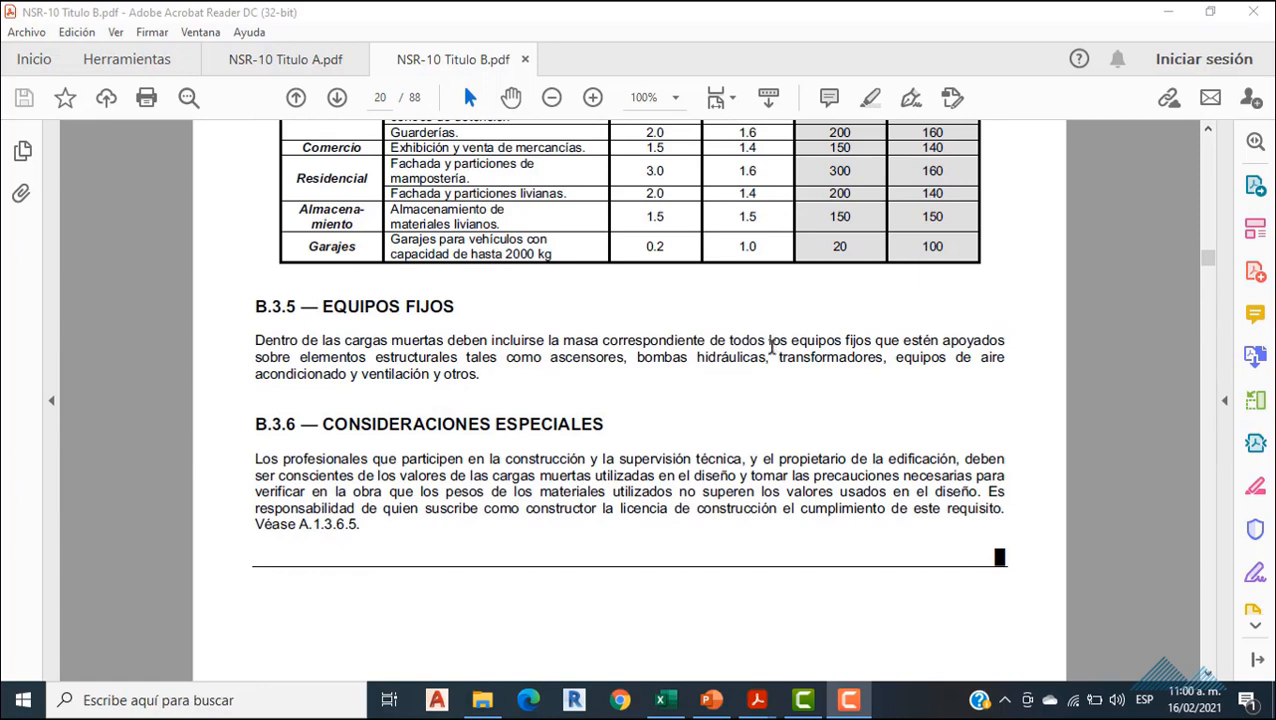
- Review Chapter B.4 on live loads, including Table B.4.2.1-1 for occupancies and Table B.4.2.1-2 for roofs
scroll(770, 345, "down", 7)
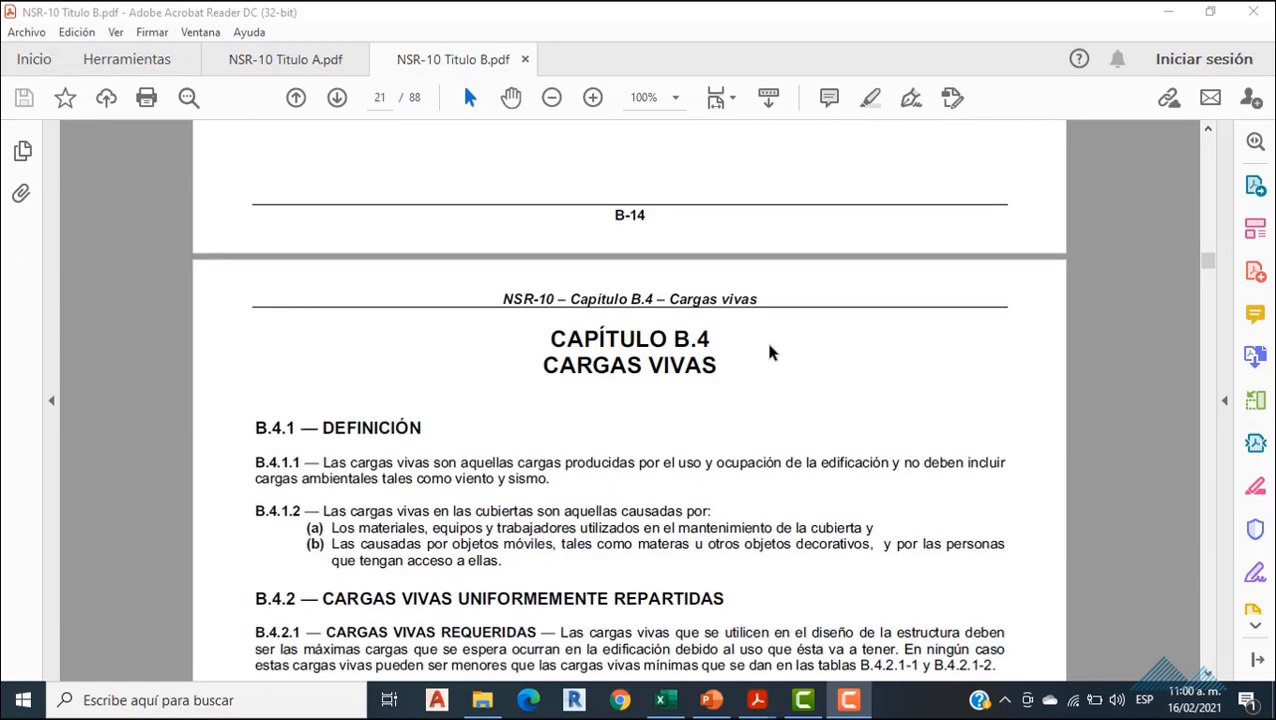
scroll(770, 352, "down", 3)
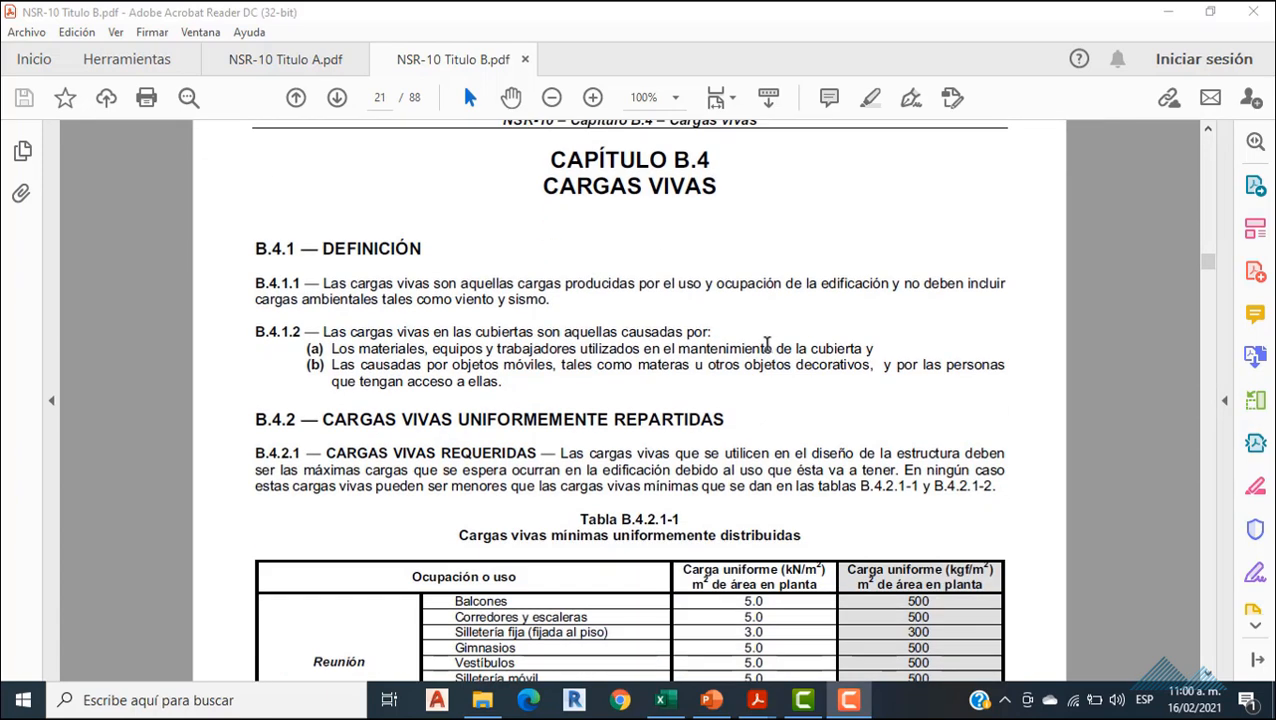
scroll(767, 344, "down", 8)
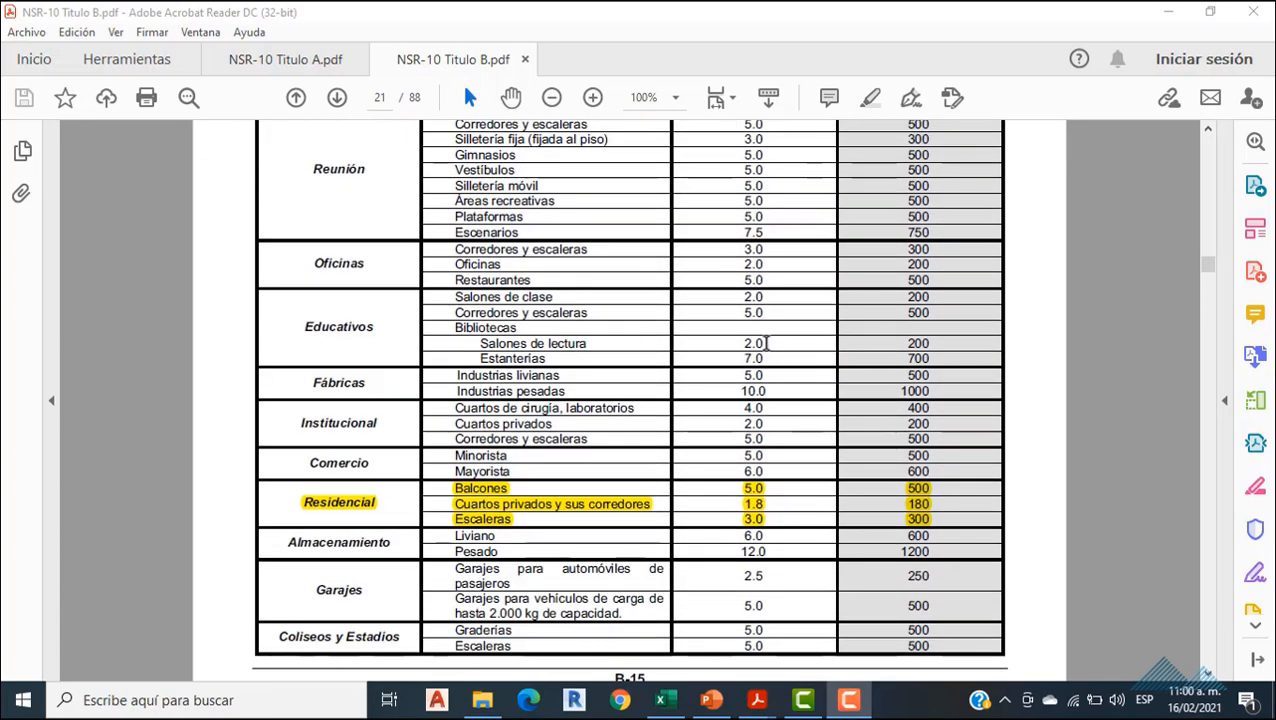
scroll(396, 393, "up", 2)
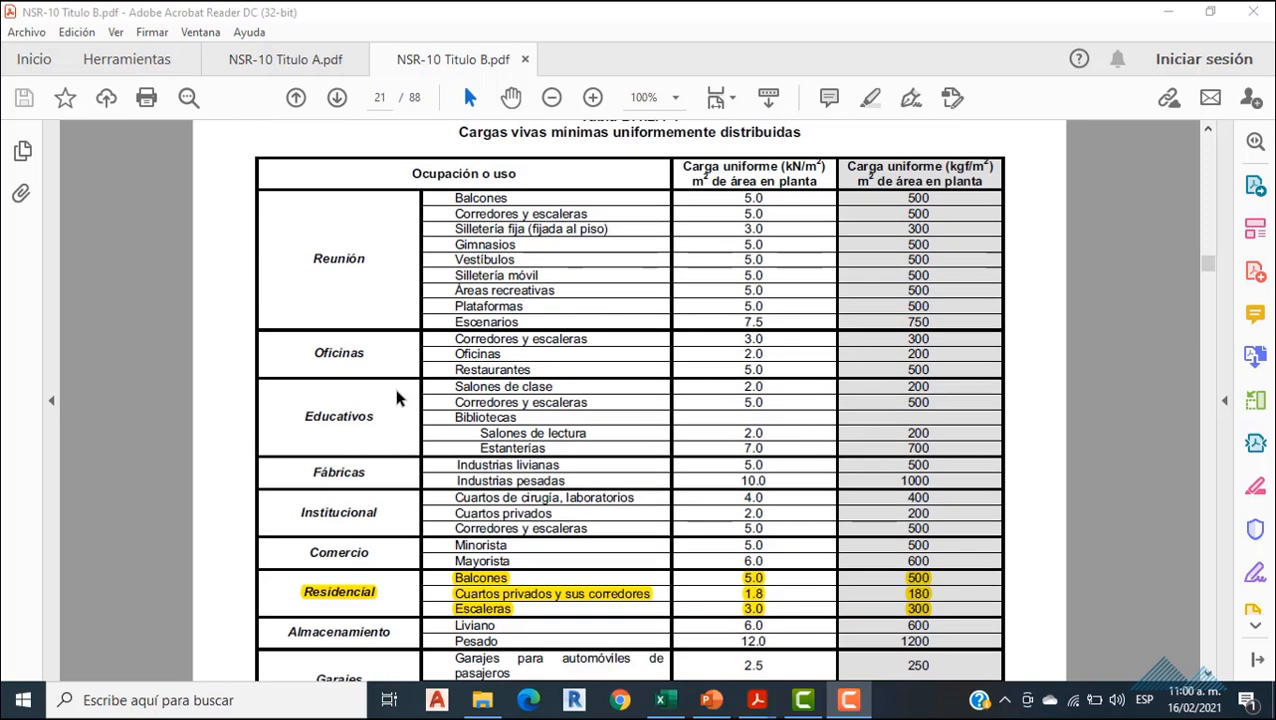
scroll(396, 393, "down", 4)
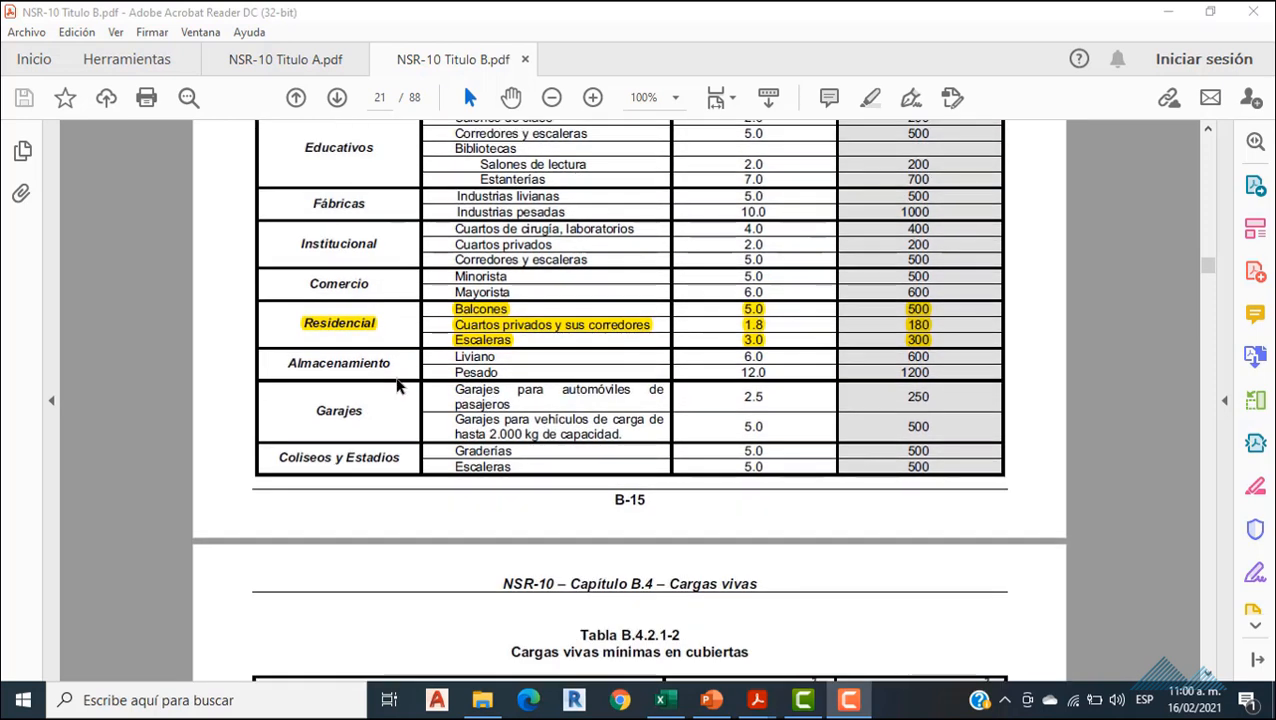
scroll(400, 380, "down", 3)
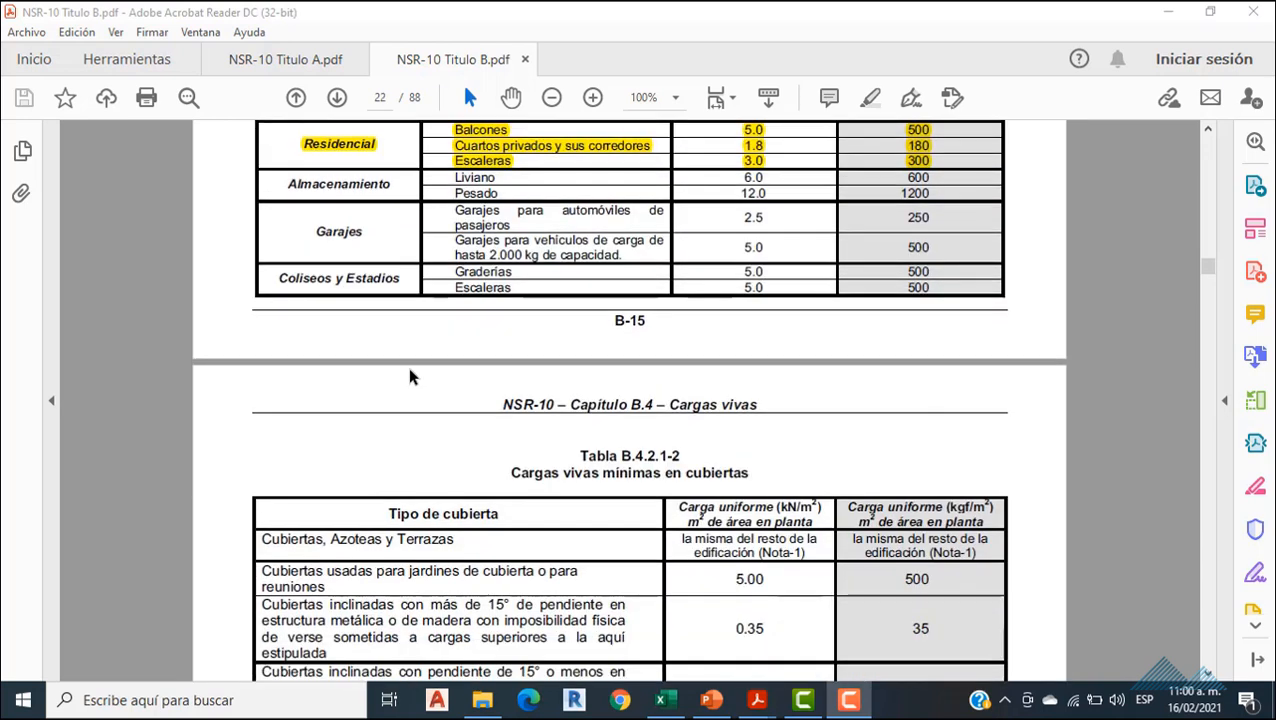
scroll(412, 368, "down", 4)
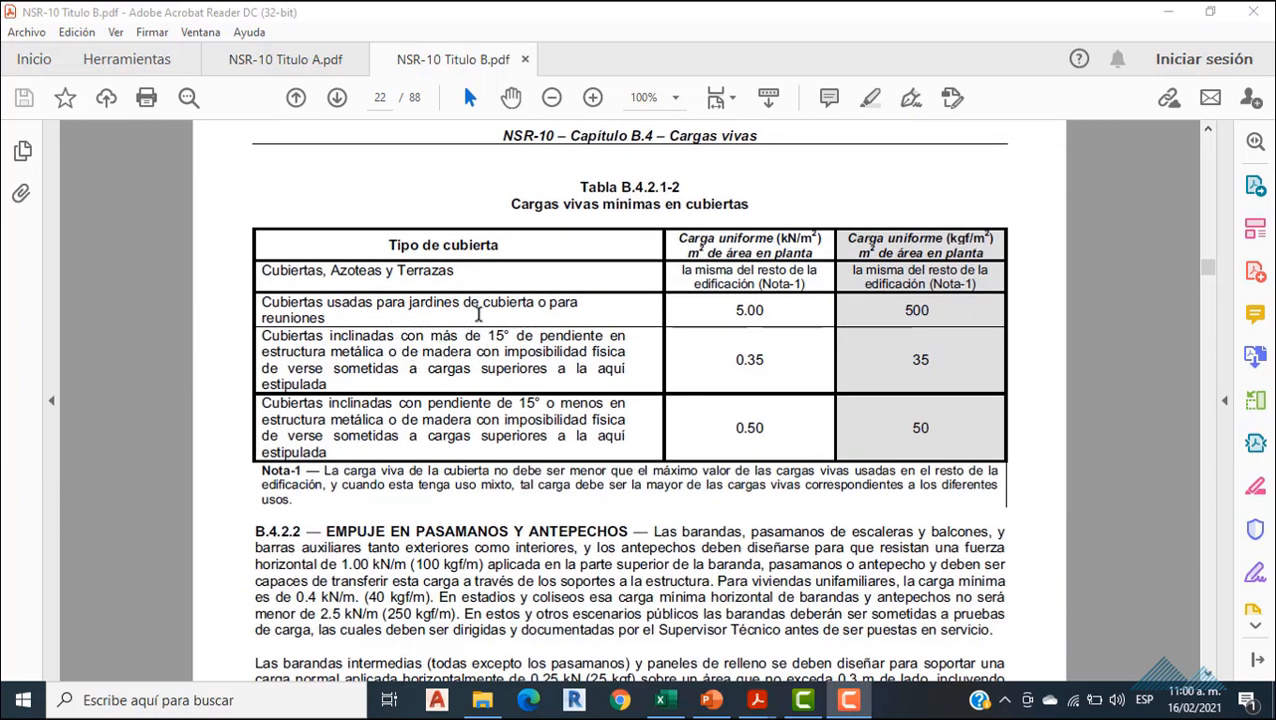
scroll(480, 314, "down", 2)
- Switch to the Analisis de carga educativo workbook in Excel and inspect the Entrepiso dead loads from Muros divisorios to Cielo raso and Total CM
key("alt+Tab")
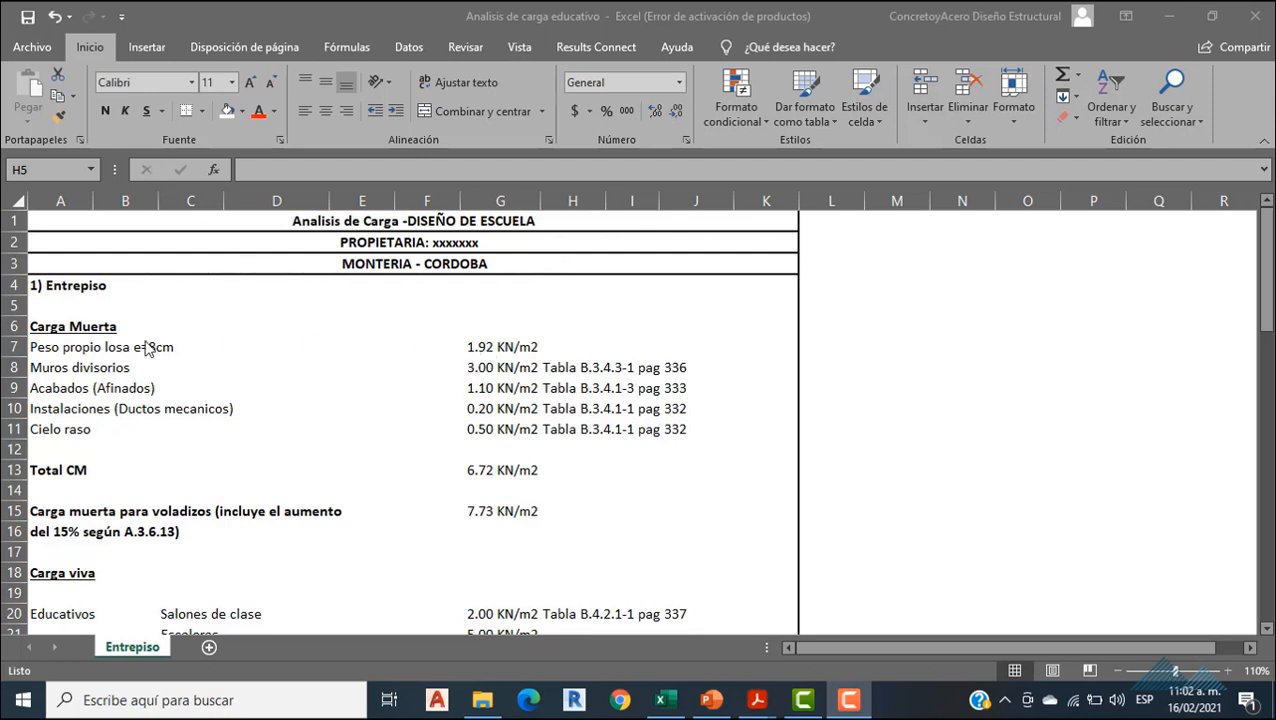
left_click(486, 369)
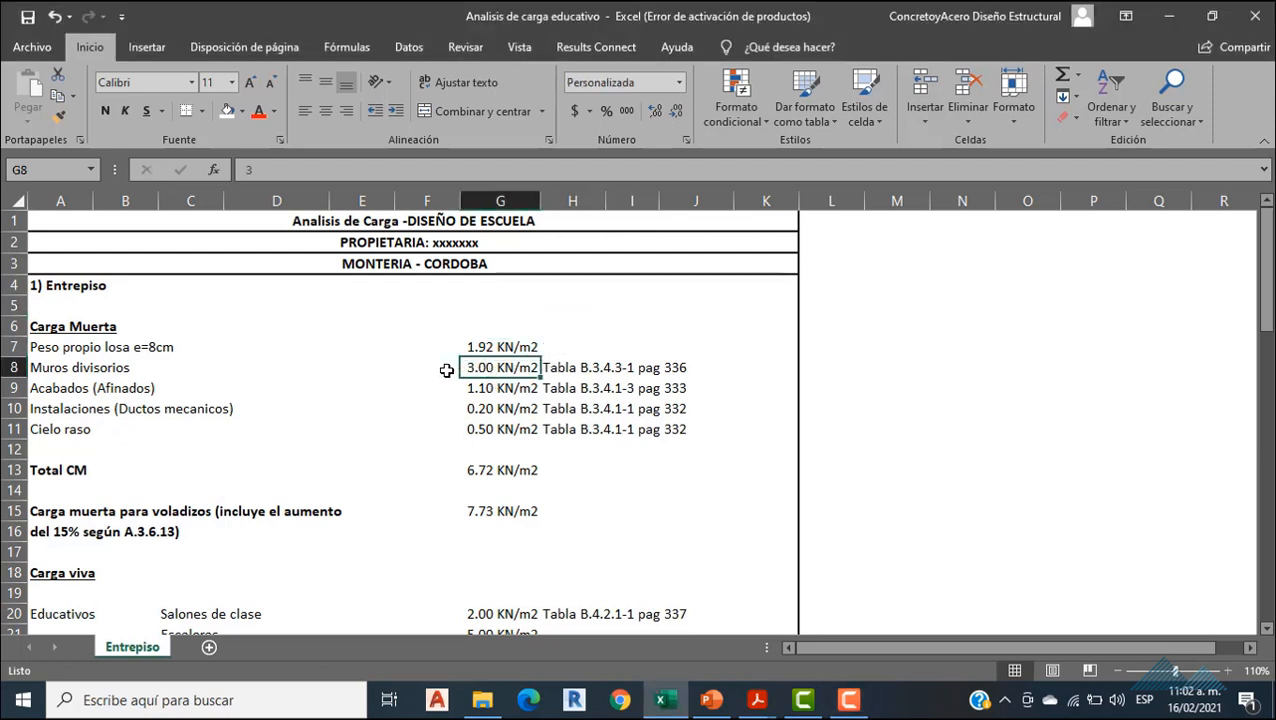
left_click(482, 389)
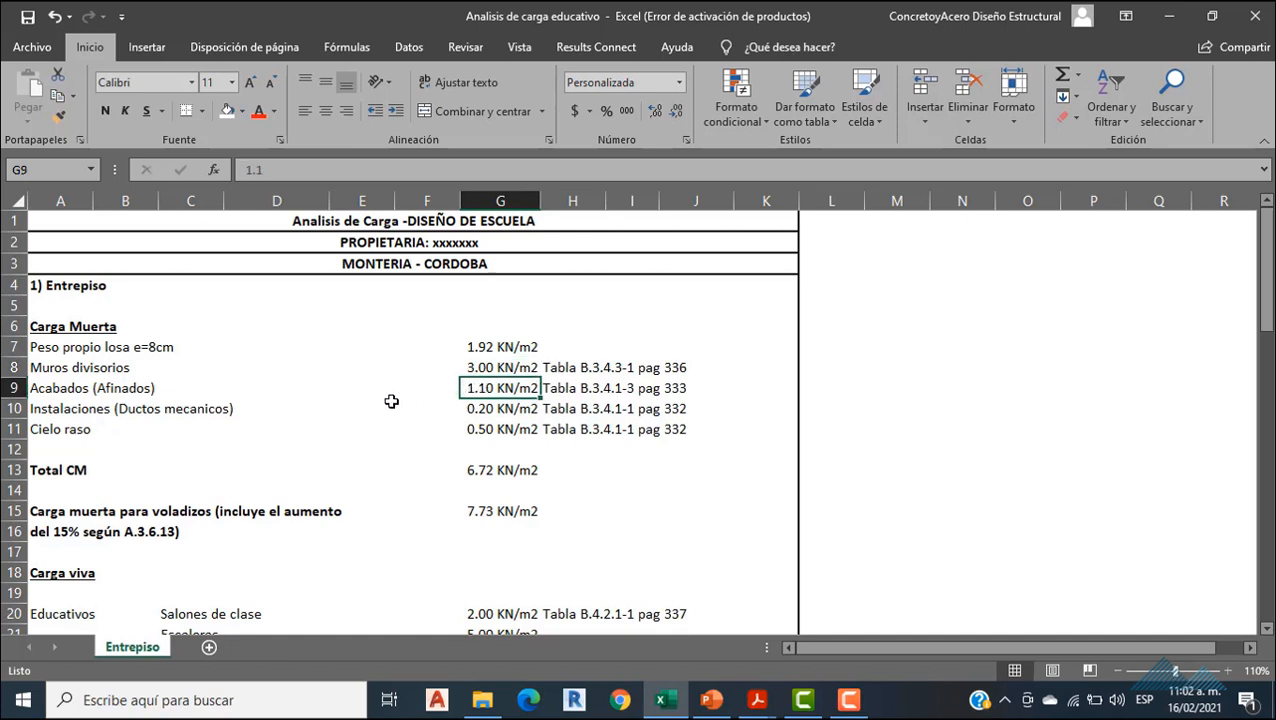
left_click(491, 411)
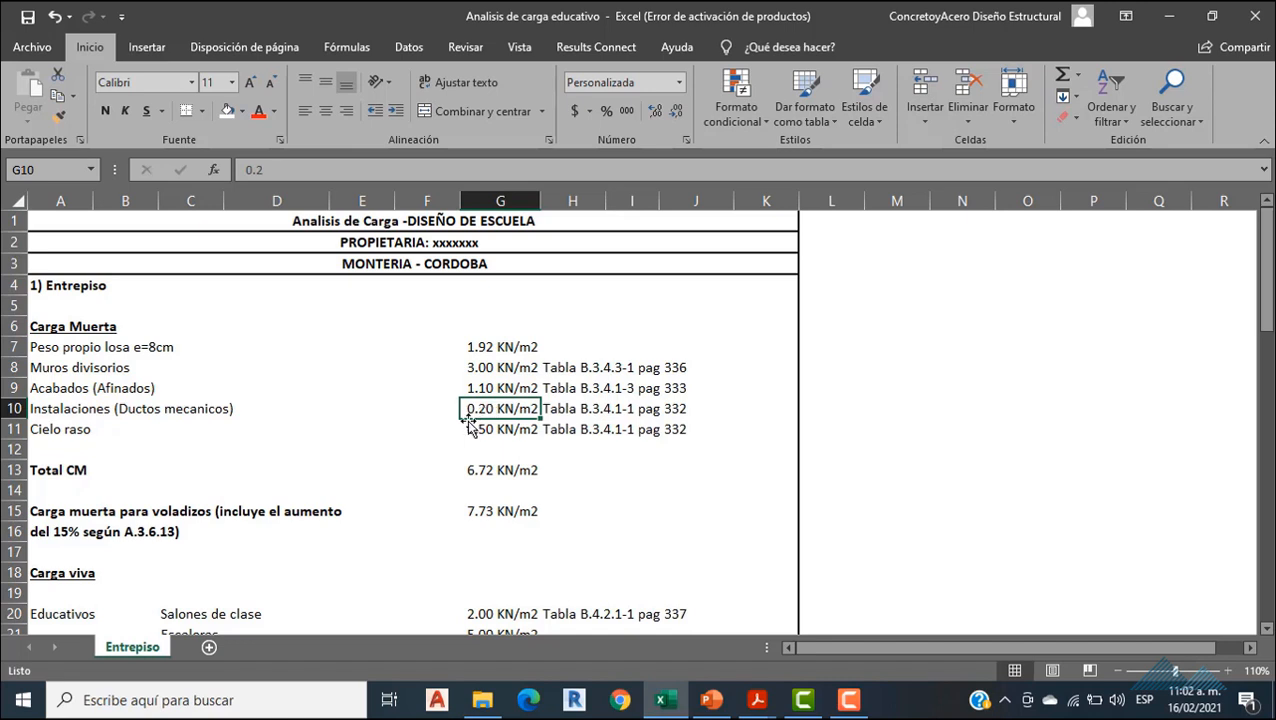
left_click(485, 432)
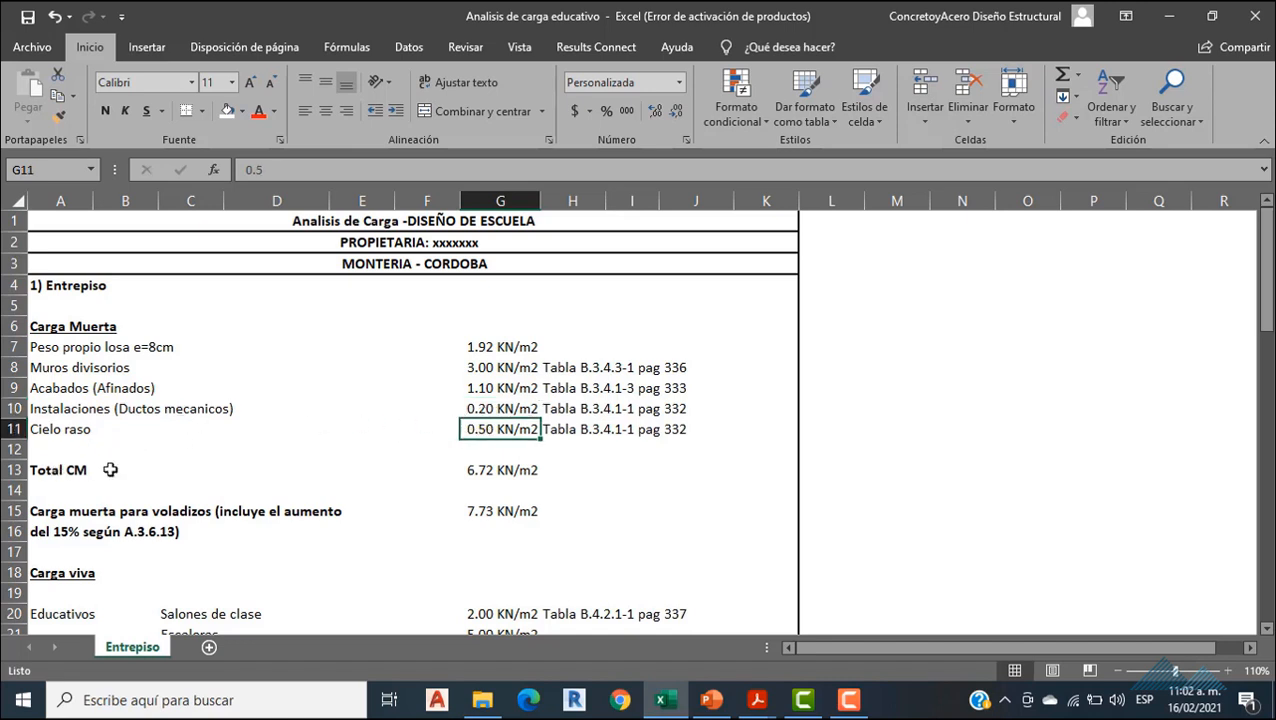
left_click(479, 475)
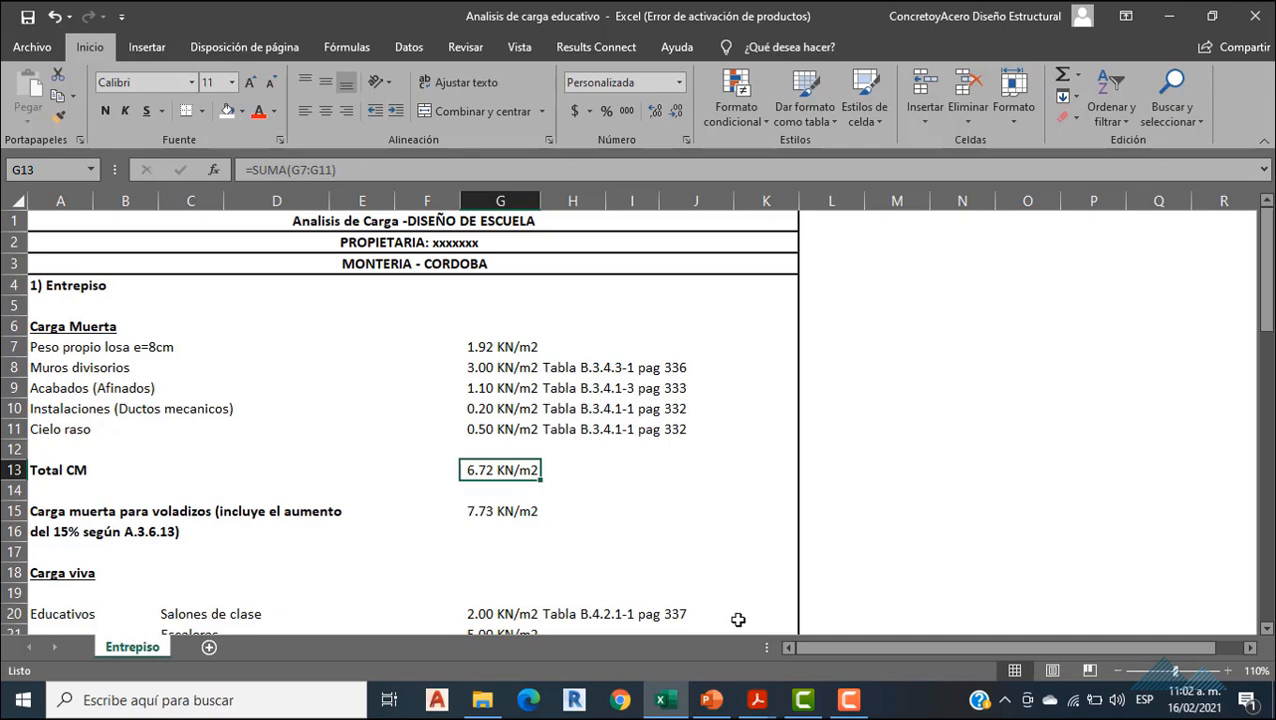
- Consult section A.3.6.13 on cantilevers in NSR-10 Titulo A.pdf in Acrobat Reader, and return to the Excel workbook
mouse_move(756, 698)
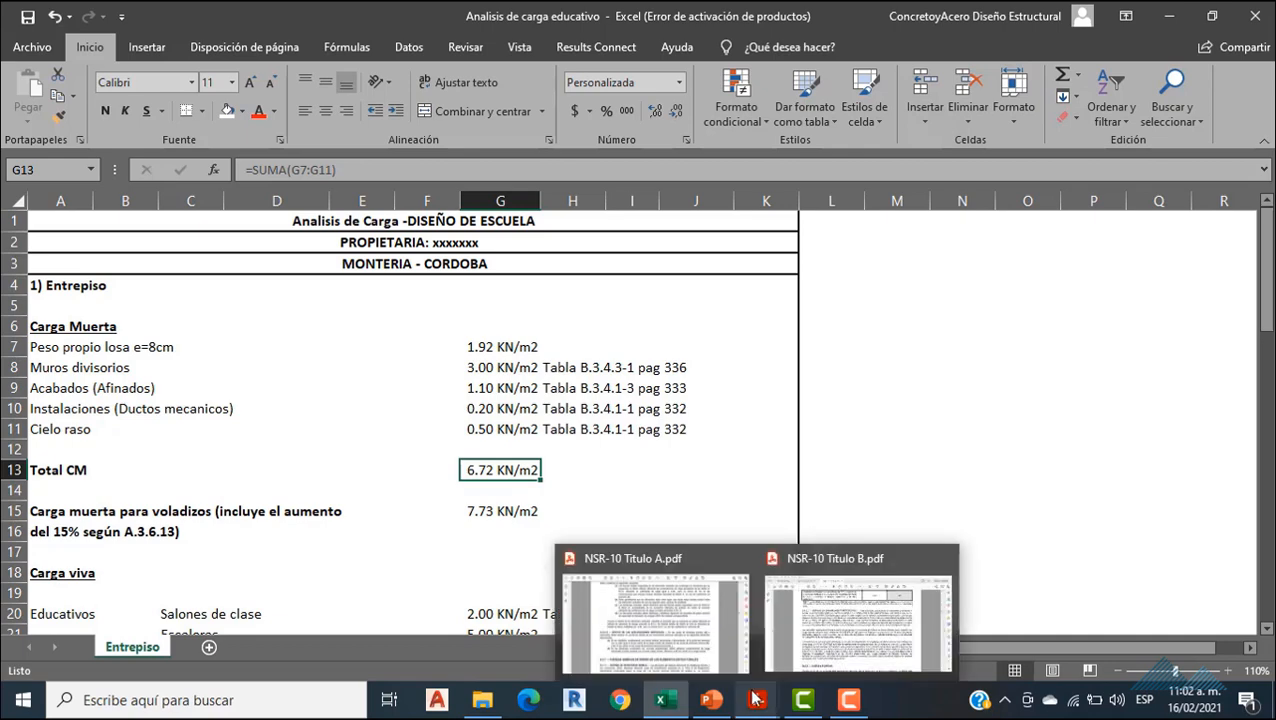
left_click(650, 615)
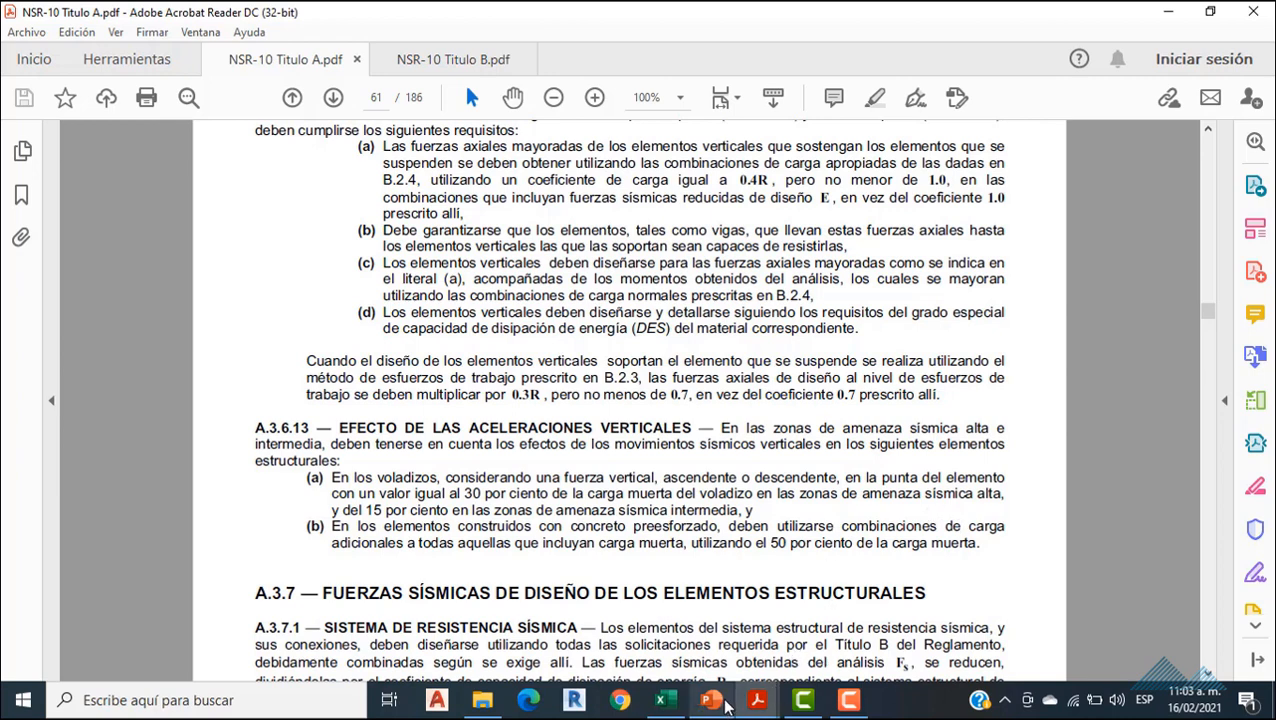
mouse_move(728, 706)
left_click(660, 700)
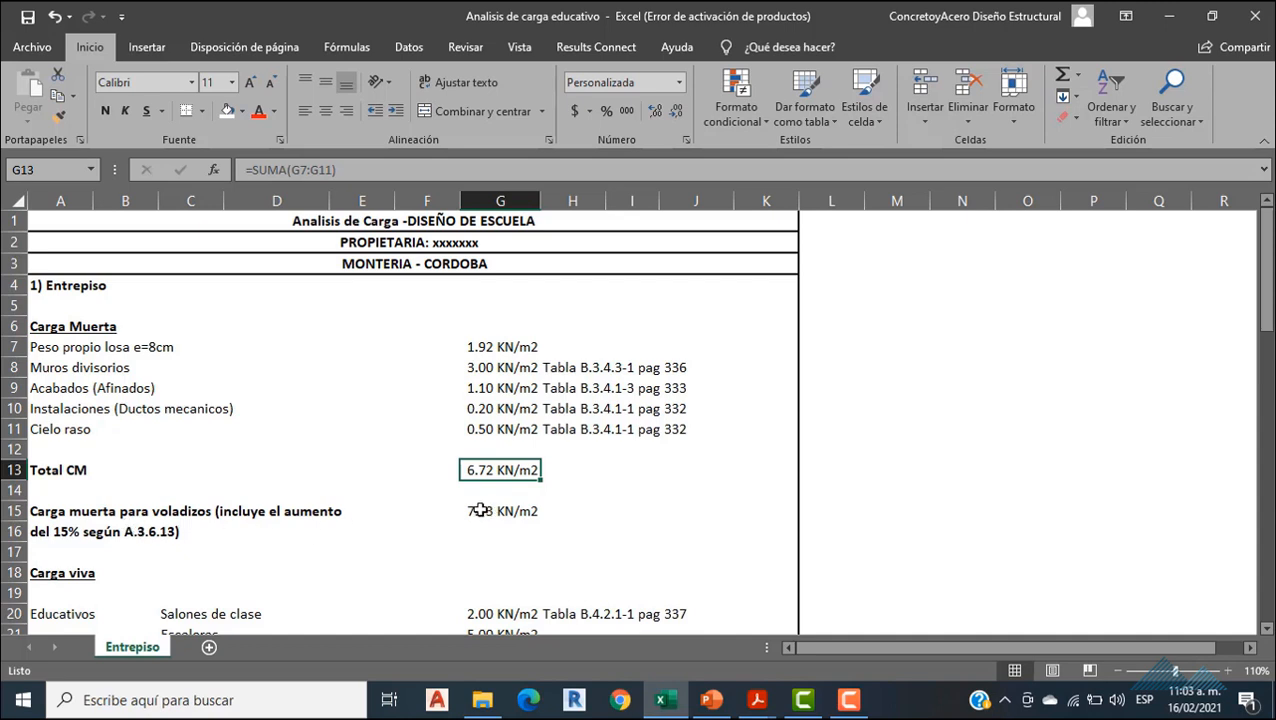
- Inspect the Entrepiso live load for Salones de clase and the dead and live loads calculated under Ancho aferente
scroll(489, 515, "down", 2)
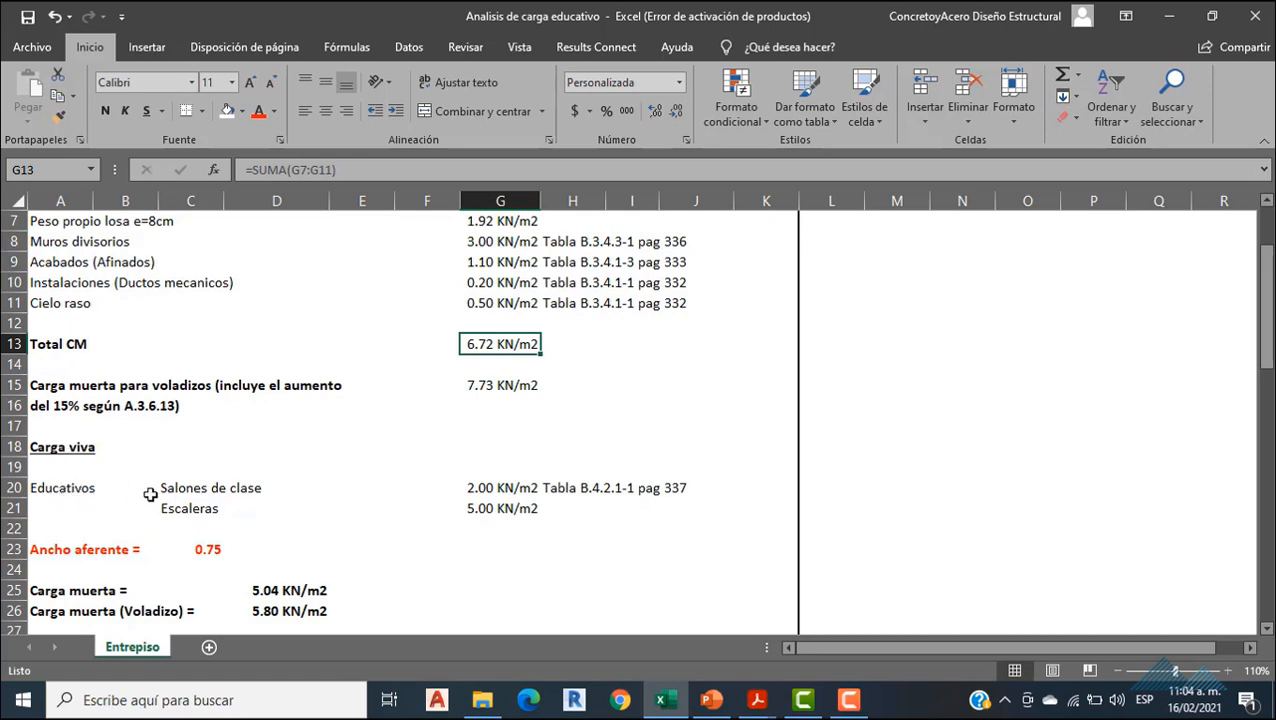
left_click(461, 490)
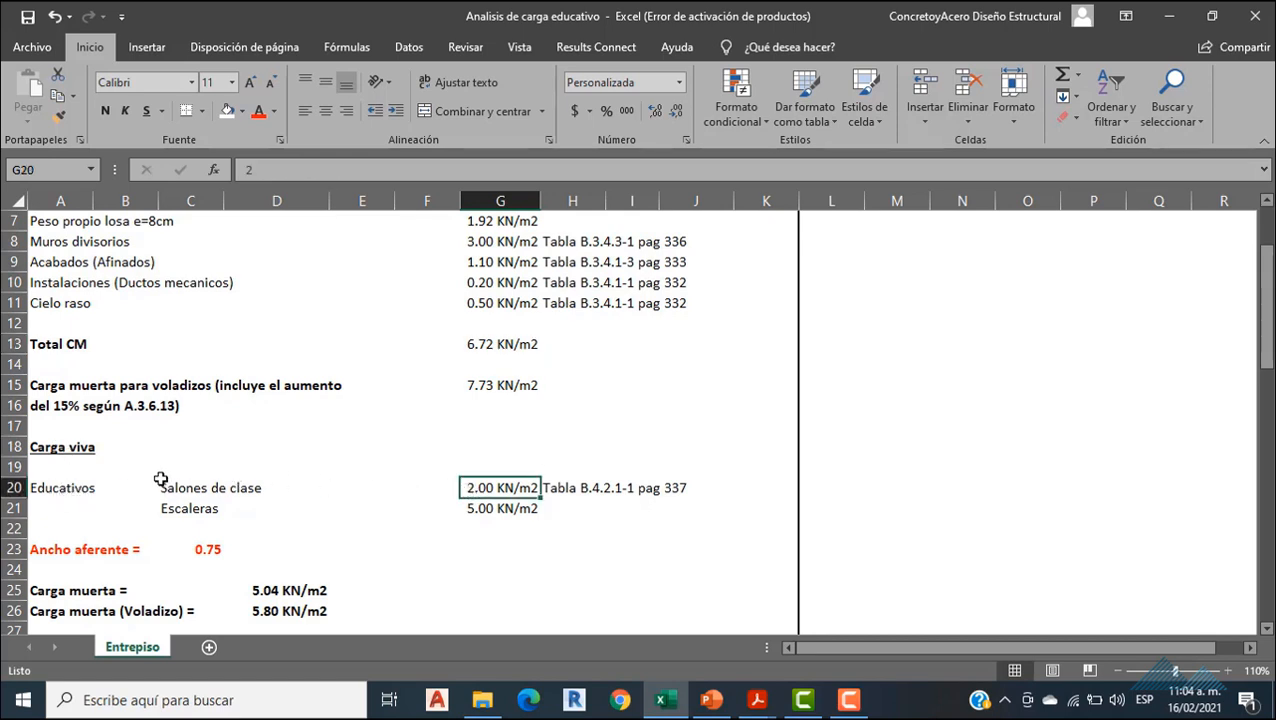
left_click(319, 430)
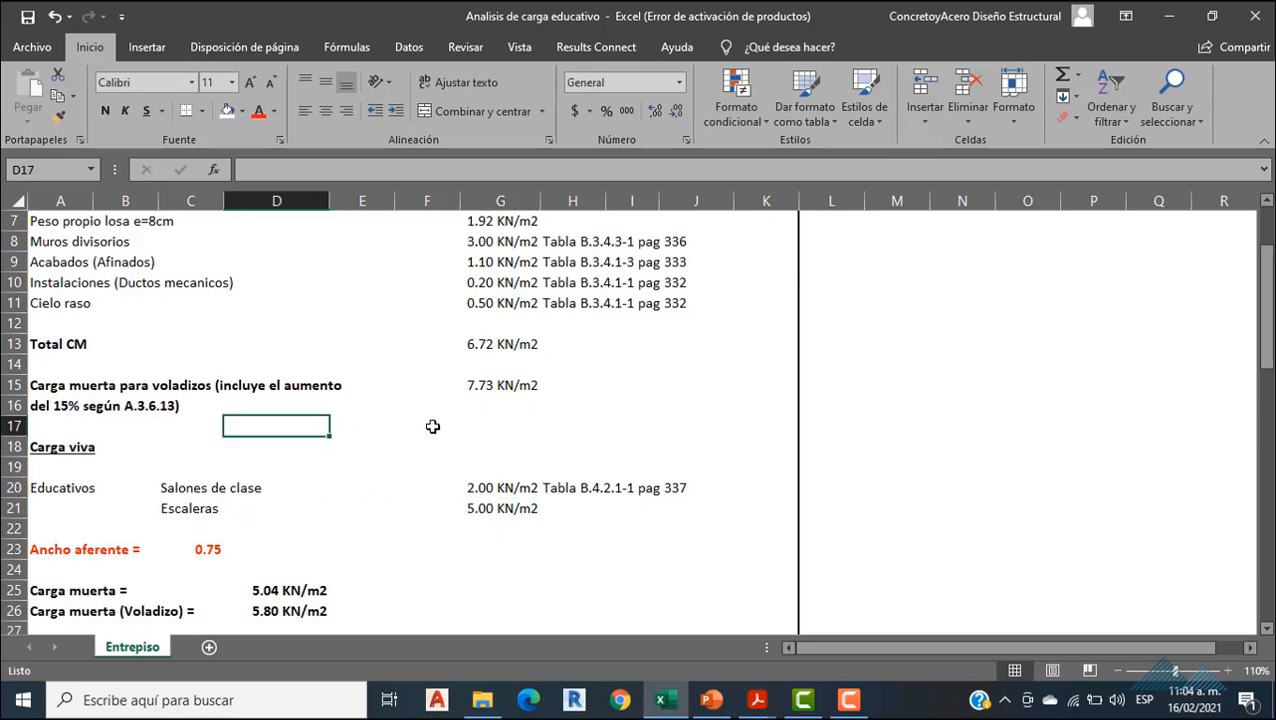
scroll(433, 426, "down", 2)
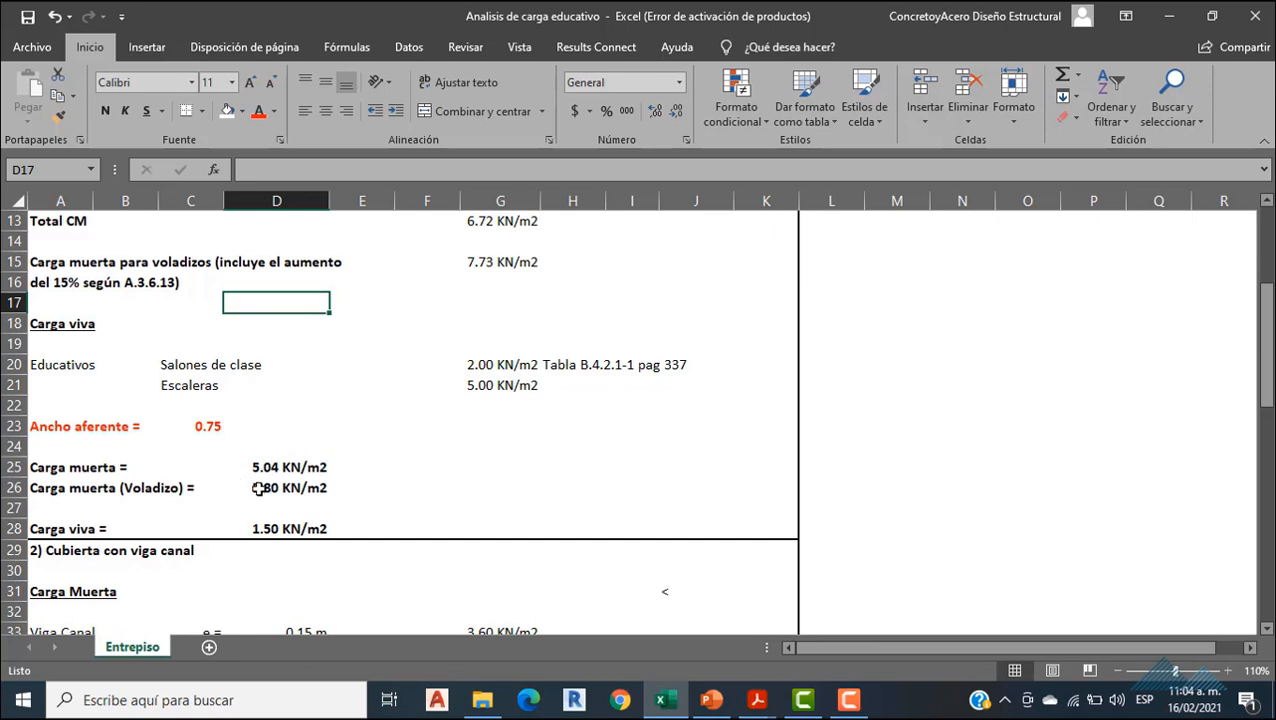
scroll(265, 444, "down", 1)
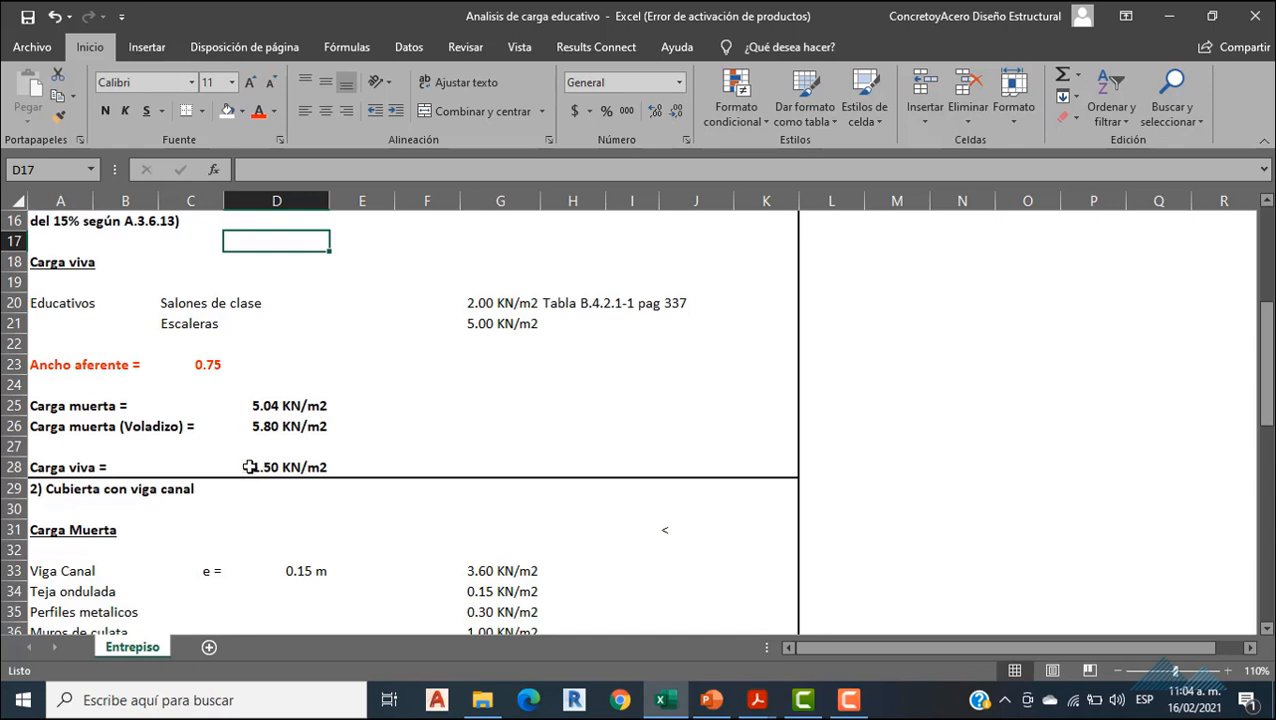
- Set the Viga Canal thickness e to 0.10 m in the dead loads of Cubierta con viga canal
scroll(218, 432, "down", 2)
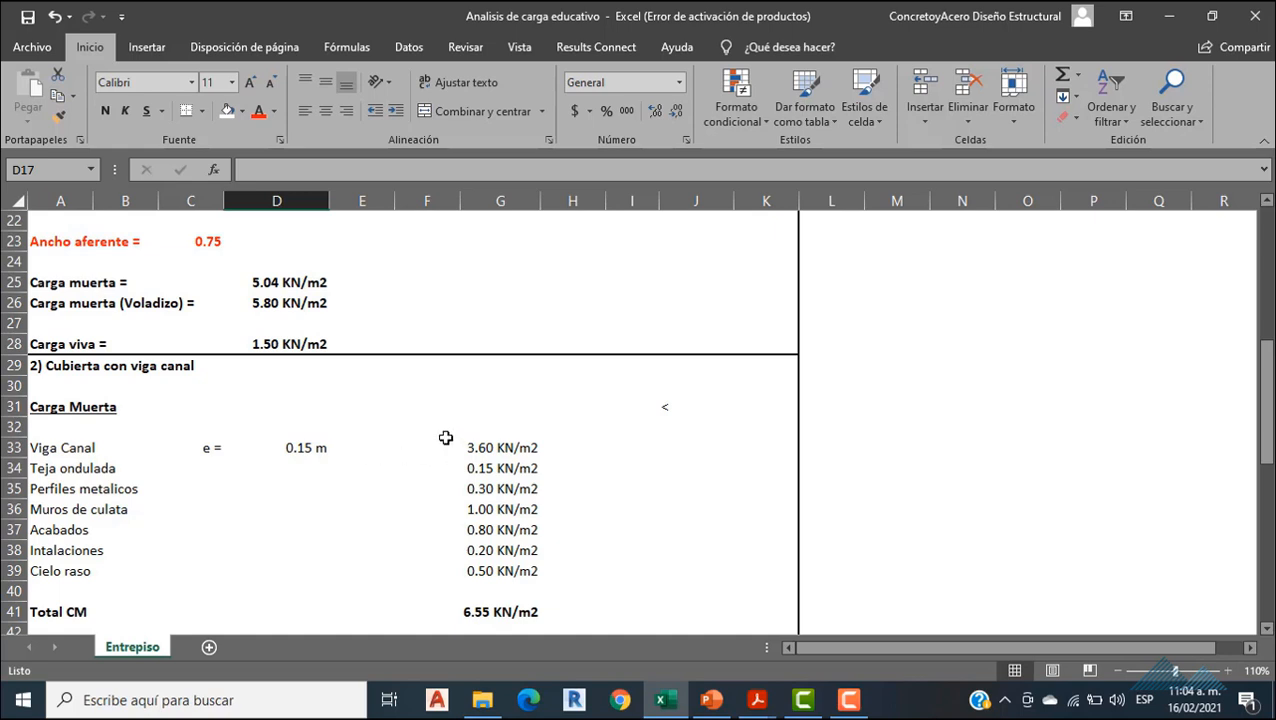
scroll(445, 436, "down", 1)
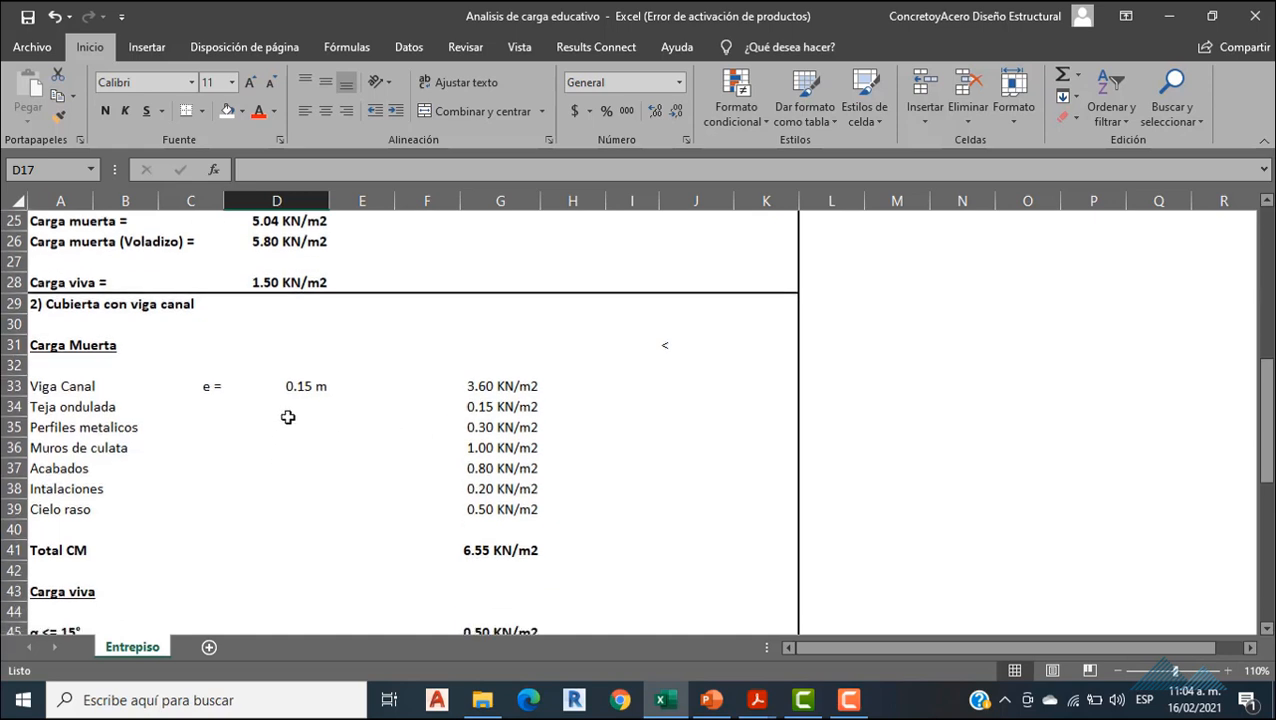
left_click(294, 386)
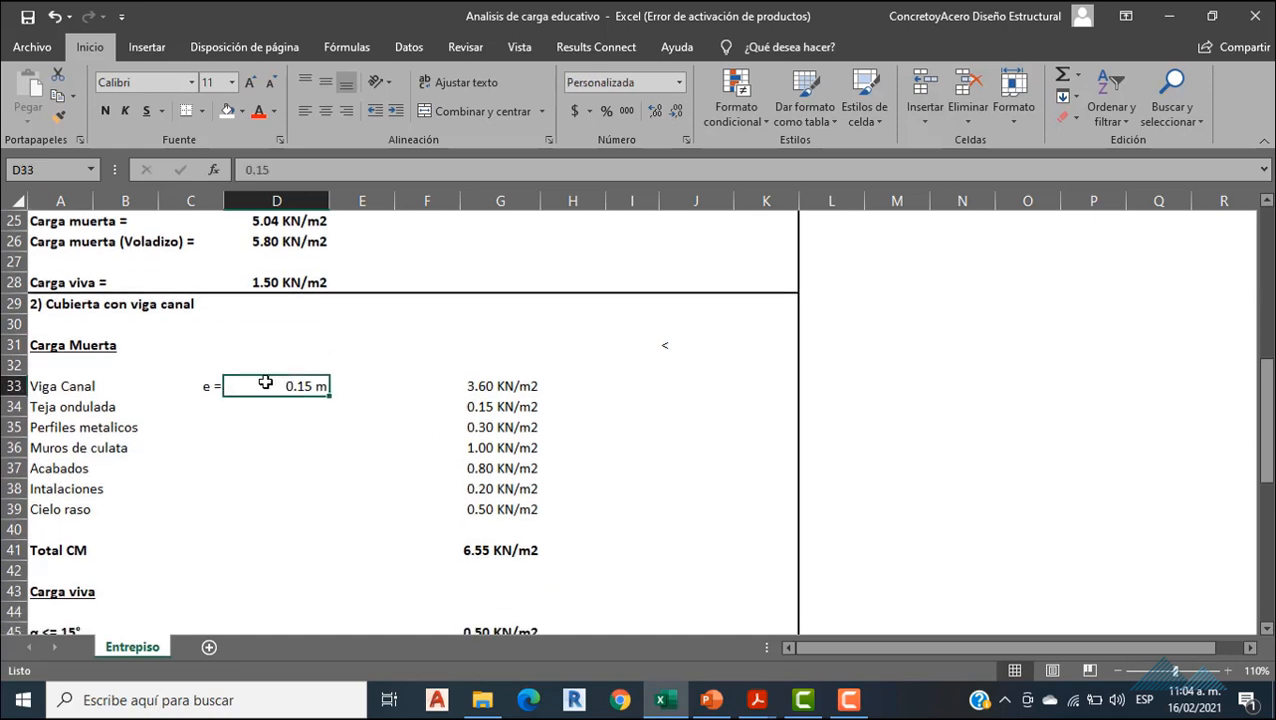
type(".")
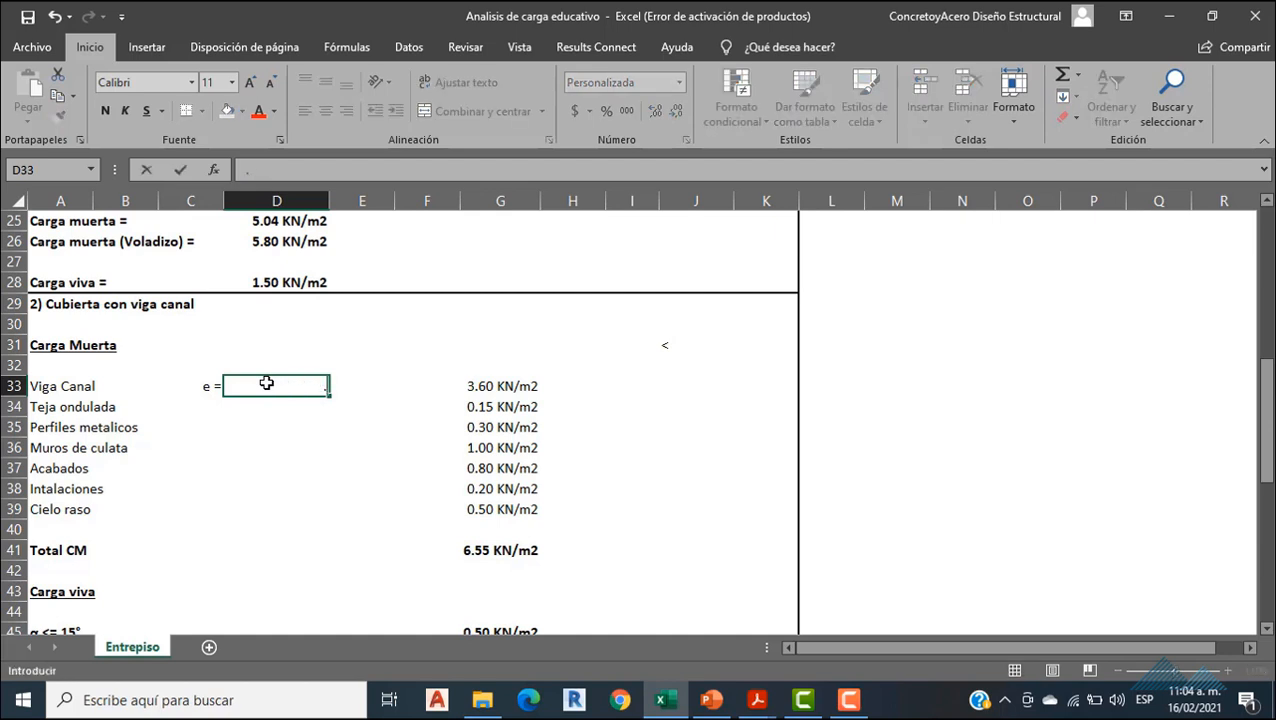
key("Return")
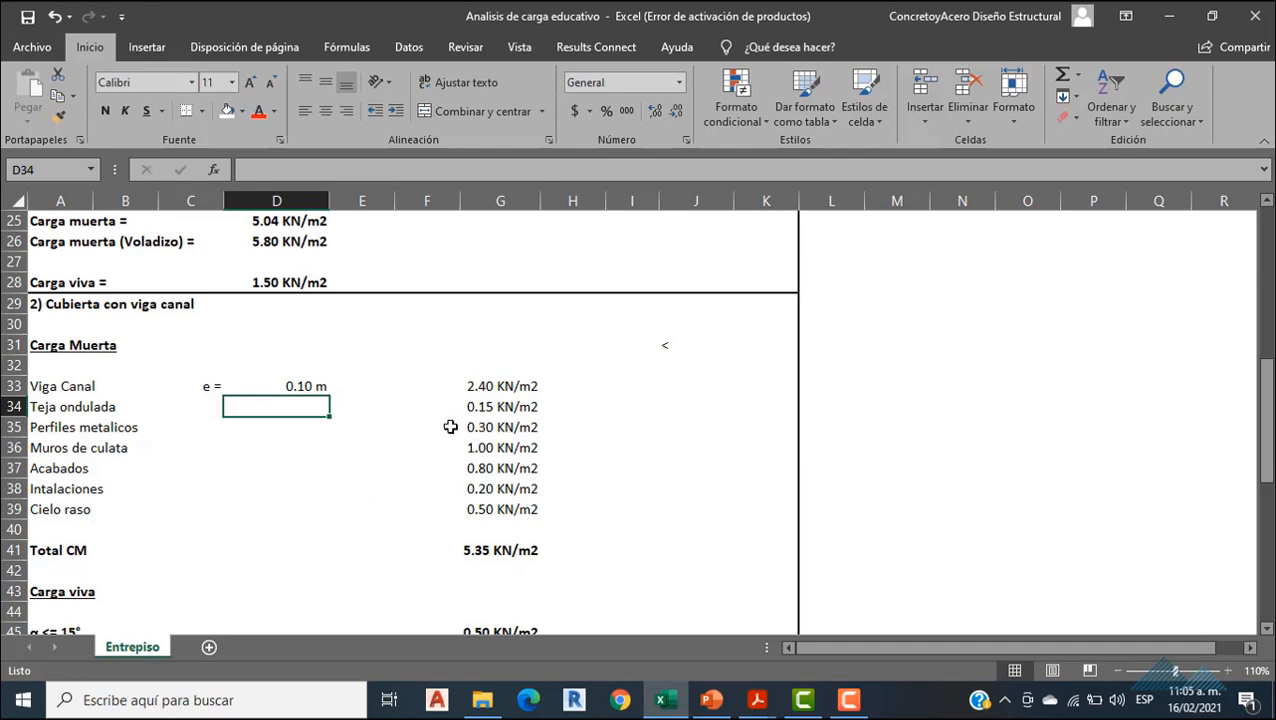
- Consult the live load for roofs sloped 15° or less in NSR-10 Titulo B.pdf in Acrobat Reader, and return to the Excel workbook
scroll(453, 424, "up", 7)
scroll(452, 418, "down", 7)
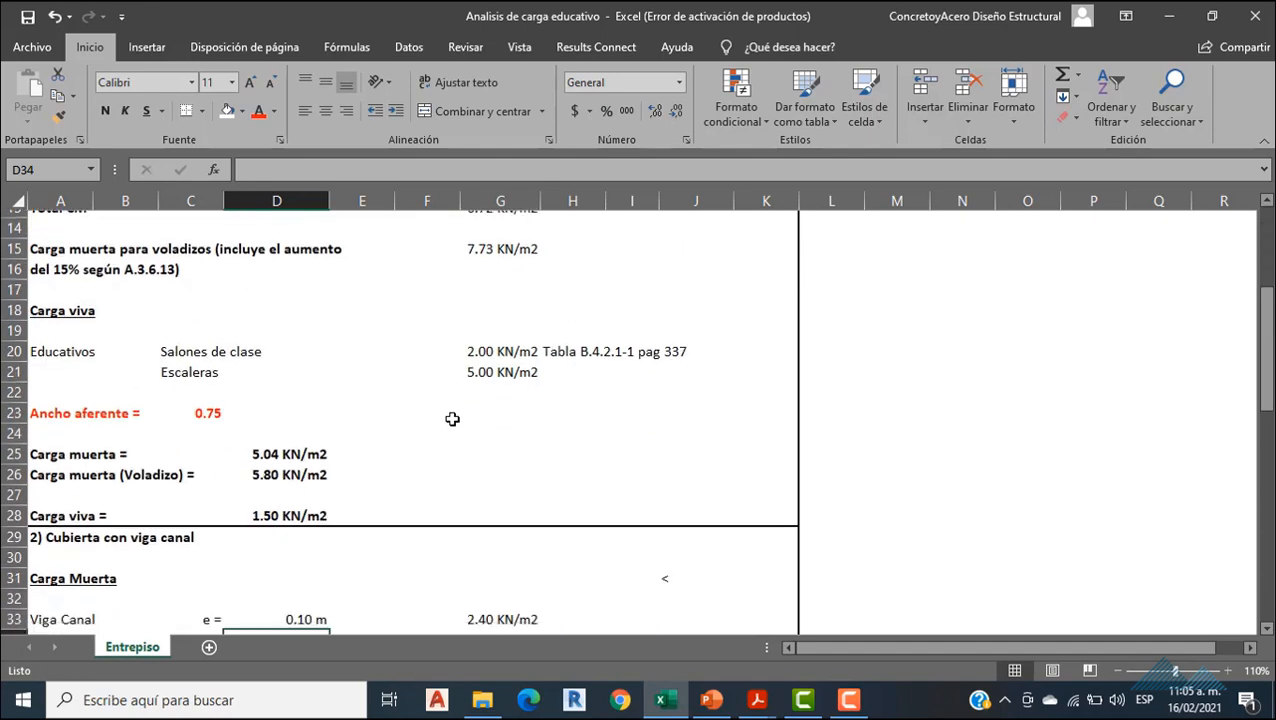
scroll(452, 413, "down", 3)
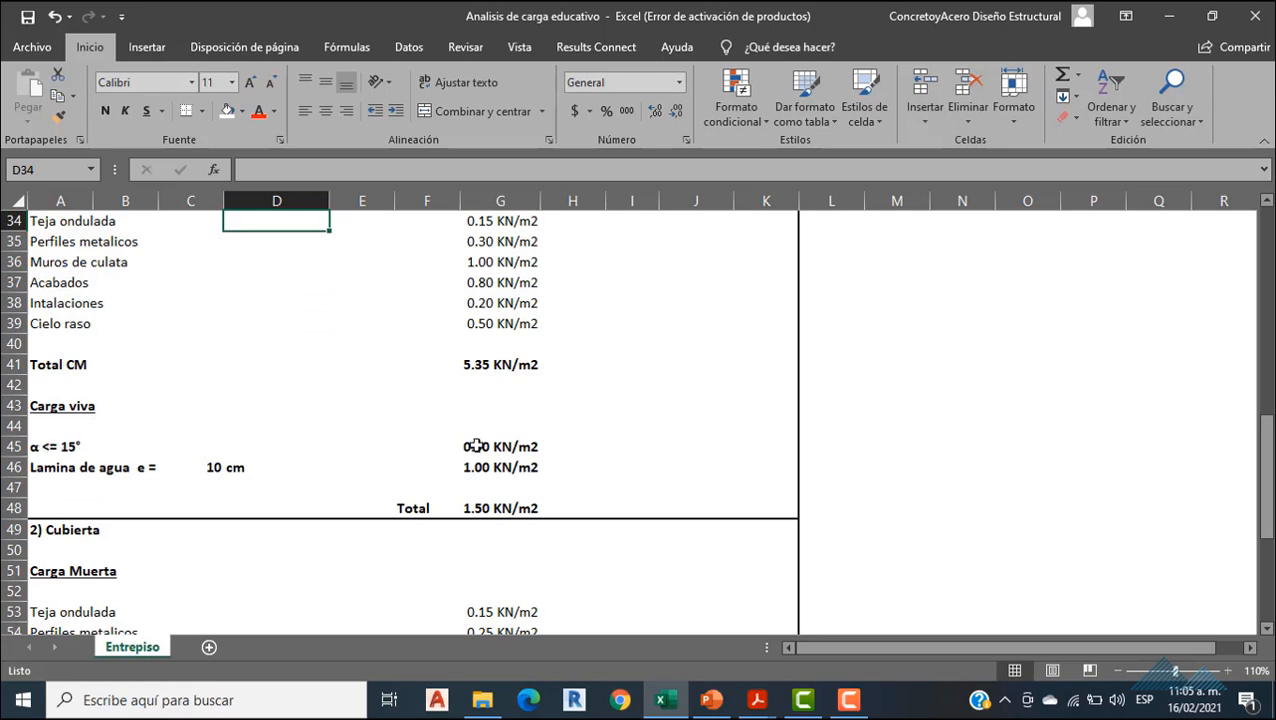
left_click(757, 700)
left_click(783, 609)
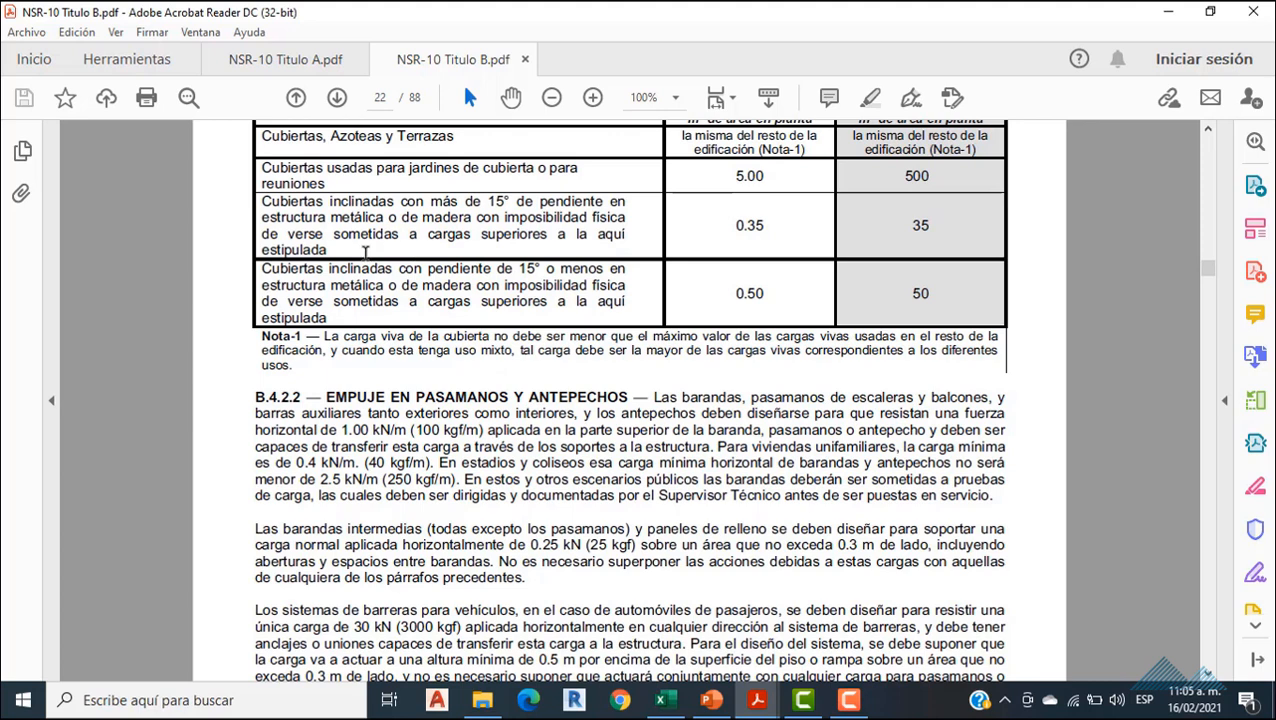
scroll(762, 263, "up", 1)
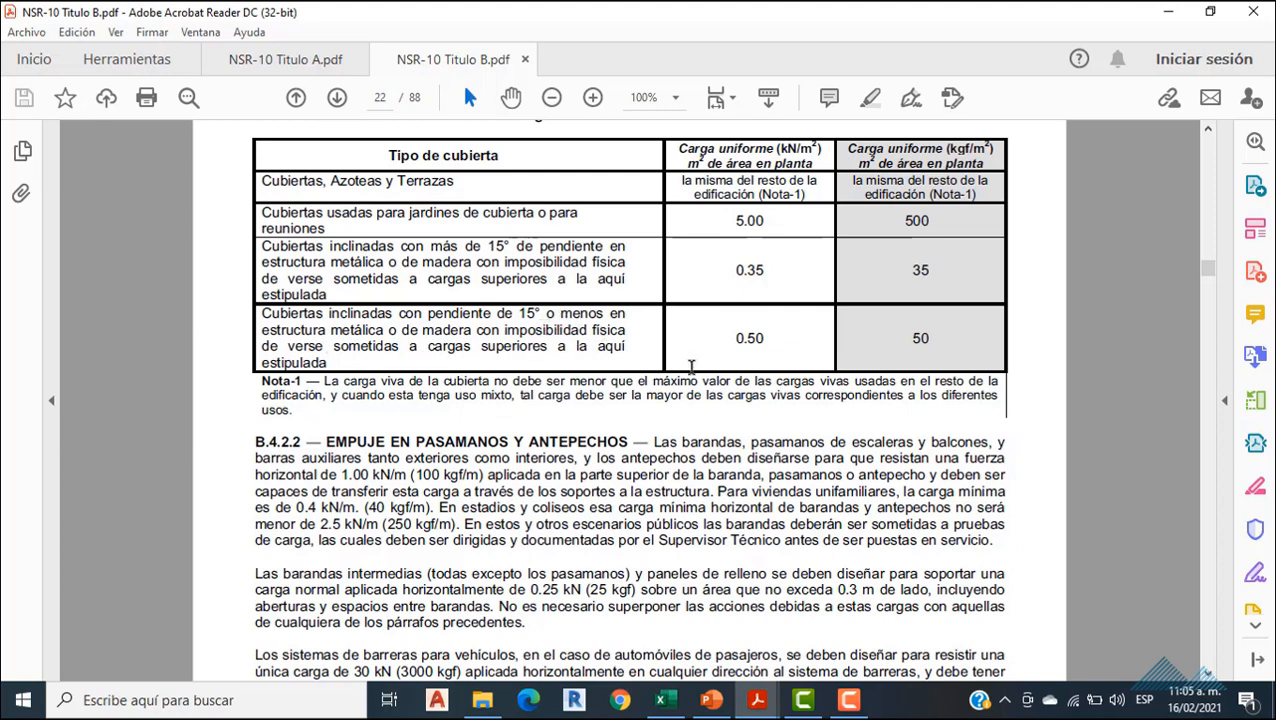
left_click_drag(773, 337, 732, 337)
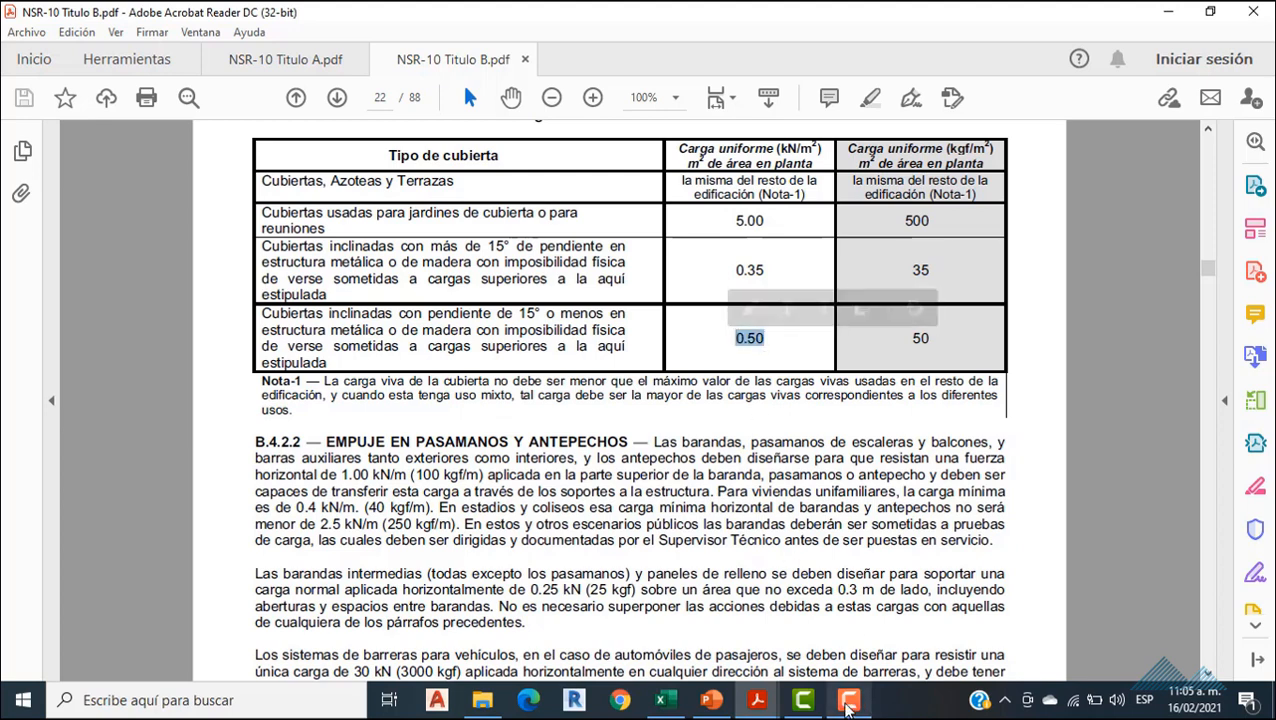
left_click(675, 704)
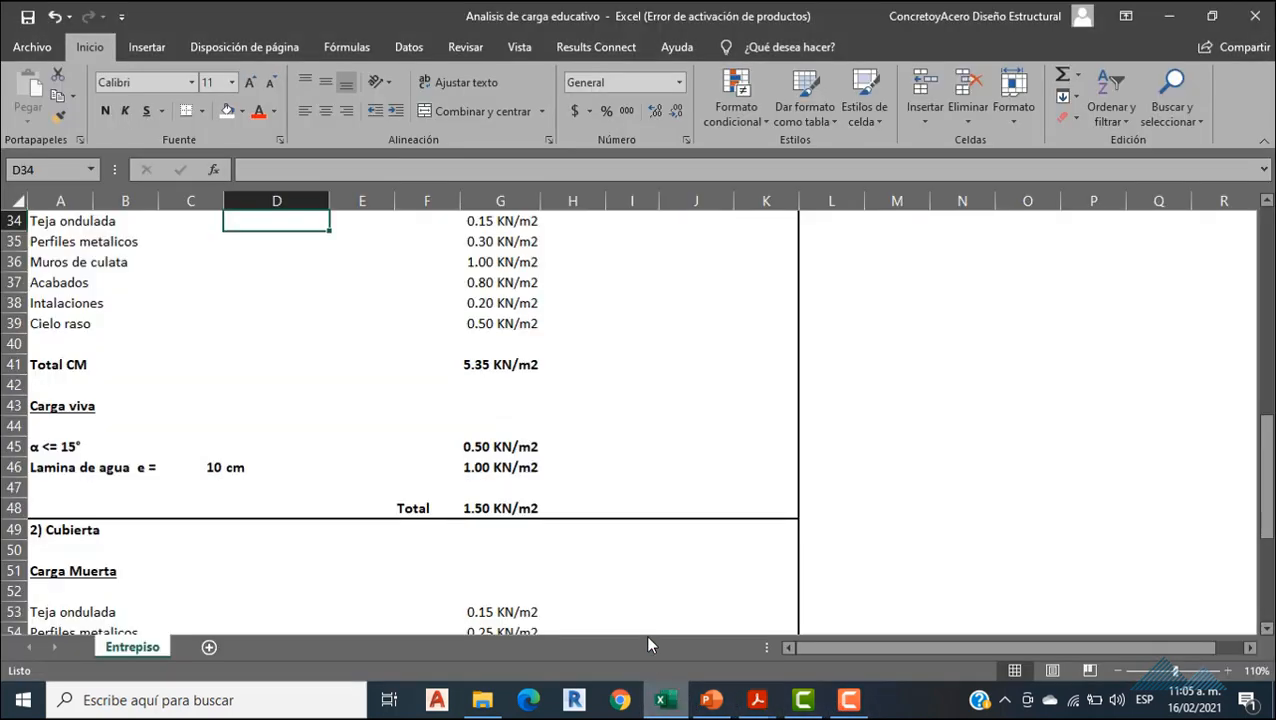
- Inspect the Lamina de agua thickness under Carga viva and the dead and live loads of the Cubierta section
scroll(323, 416, "down", 1)
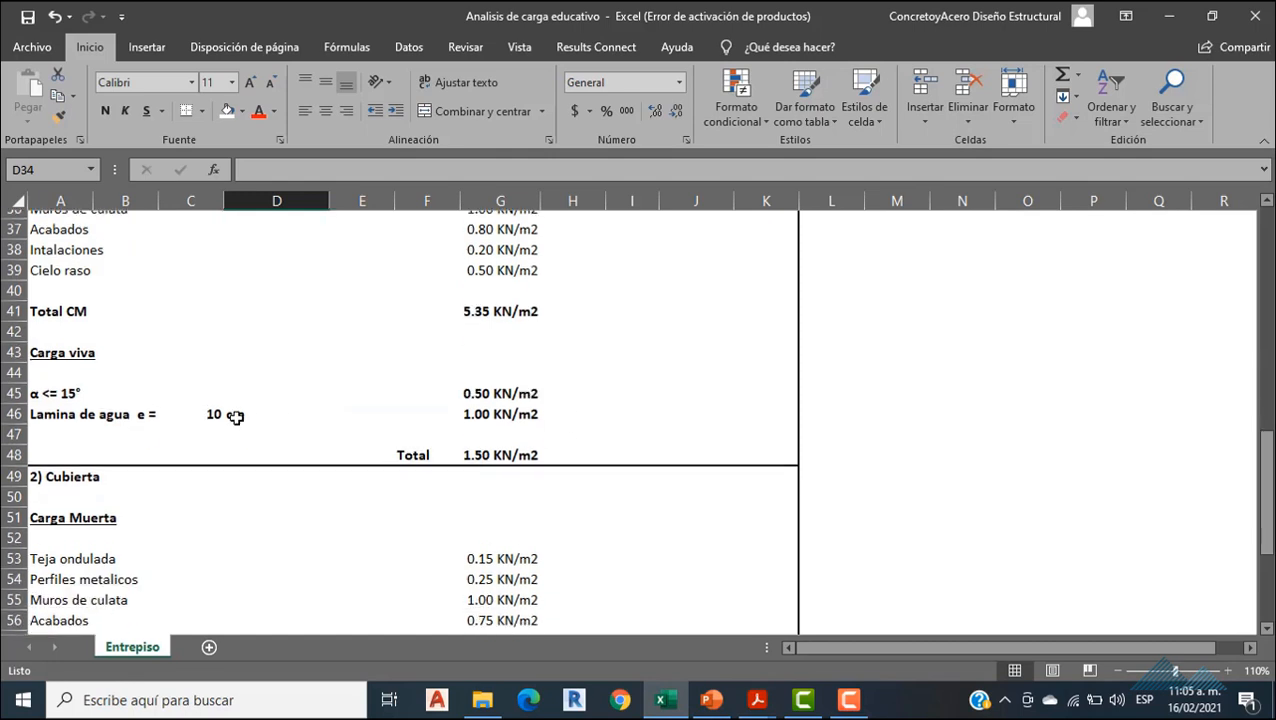
left_click(213, 405)
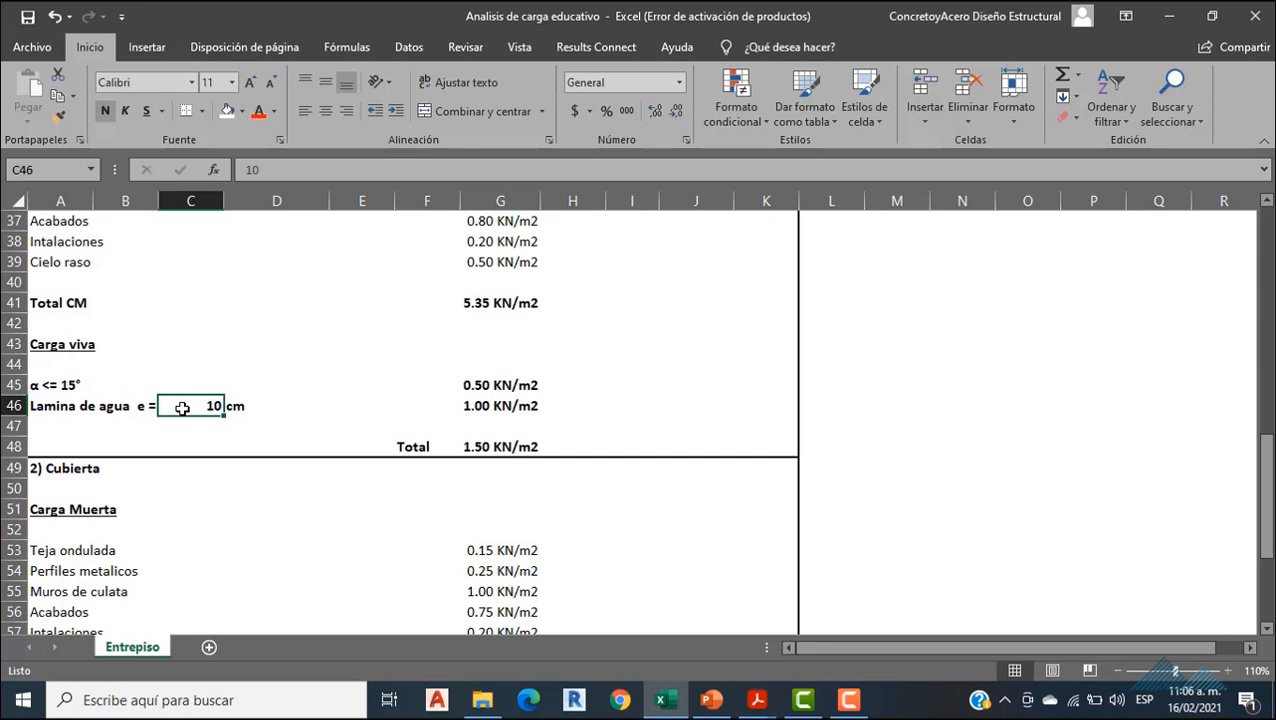
scroll(185, 406, "down", 3)
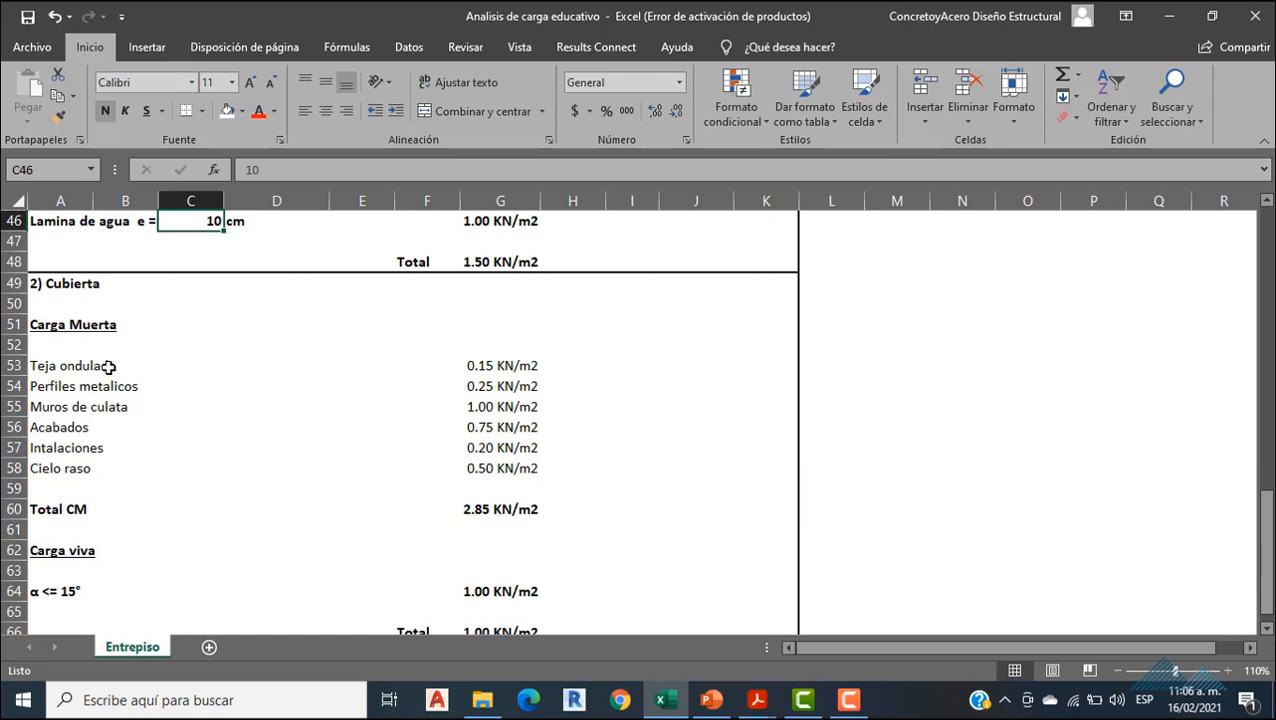
scroll(97, 435, "down", 2)
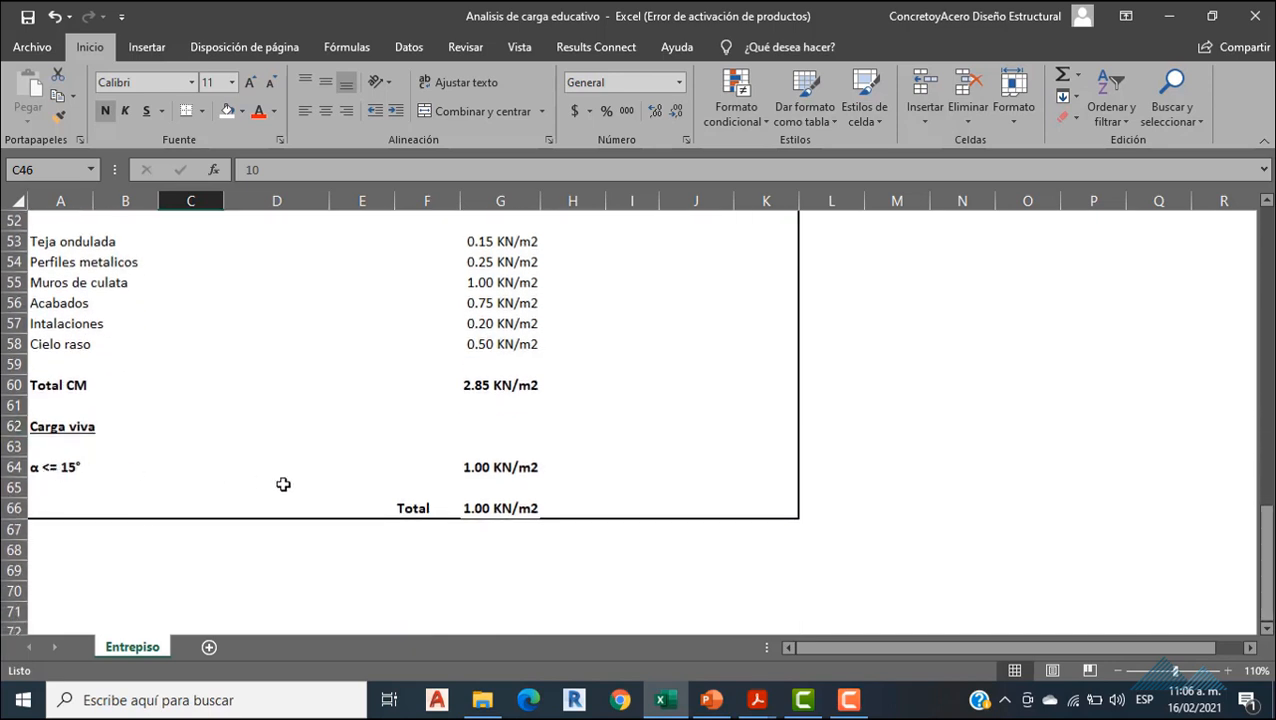
- Set the Cubierta live load for α <= 15° to 0.5 KN/m2 and enter a 1 KN/m2 load in the row below it
left_click(456, 469)
left_click(468, 467)
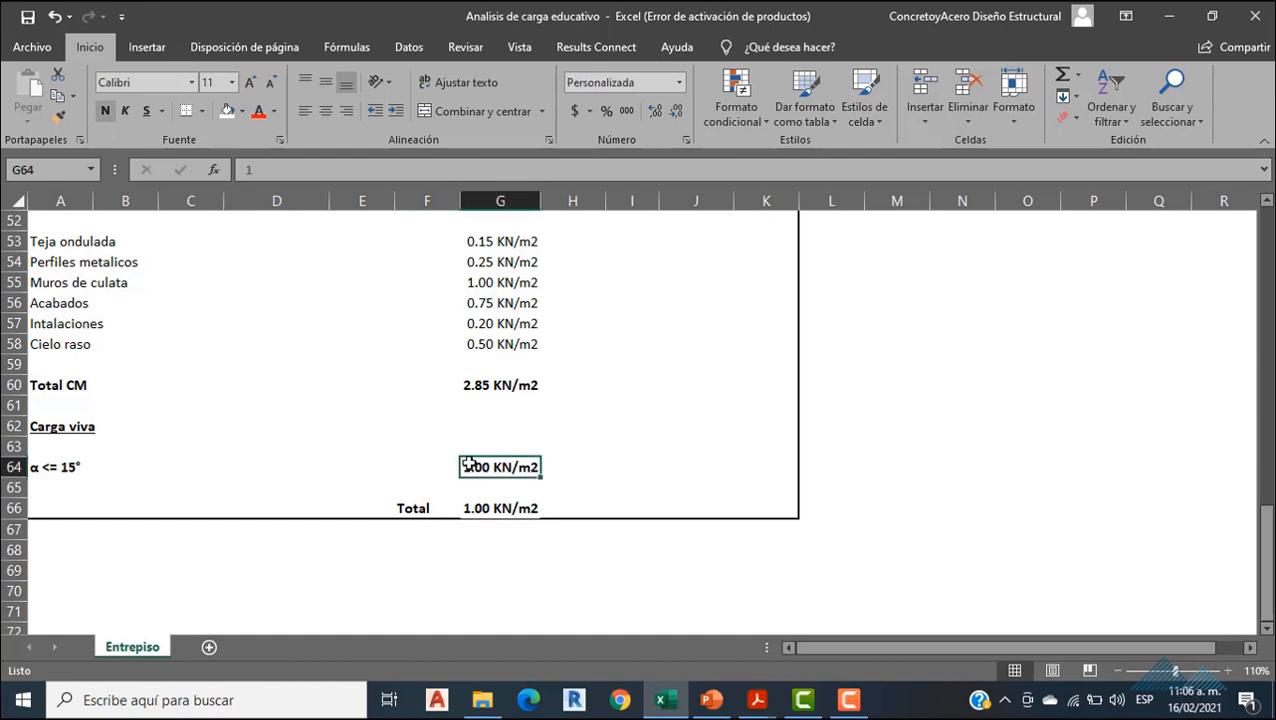
type("0.5")
key("Return")
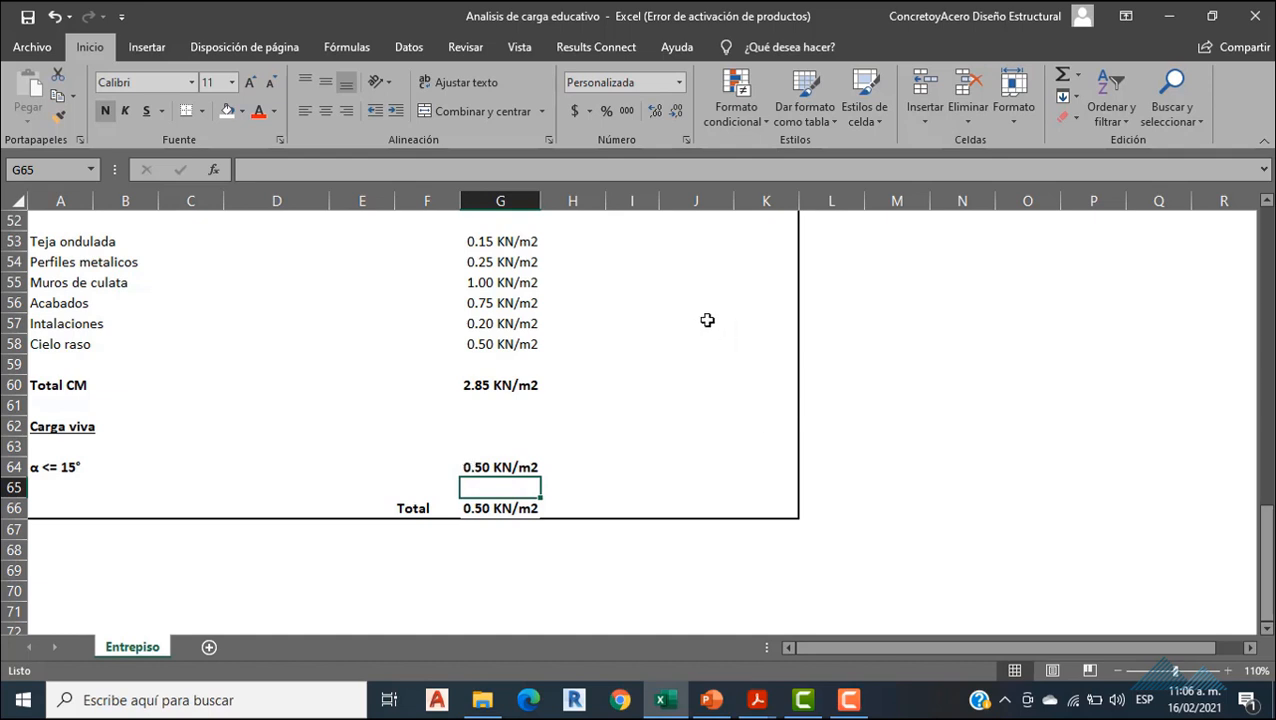
type("1")
key("Return")
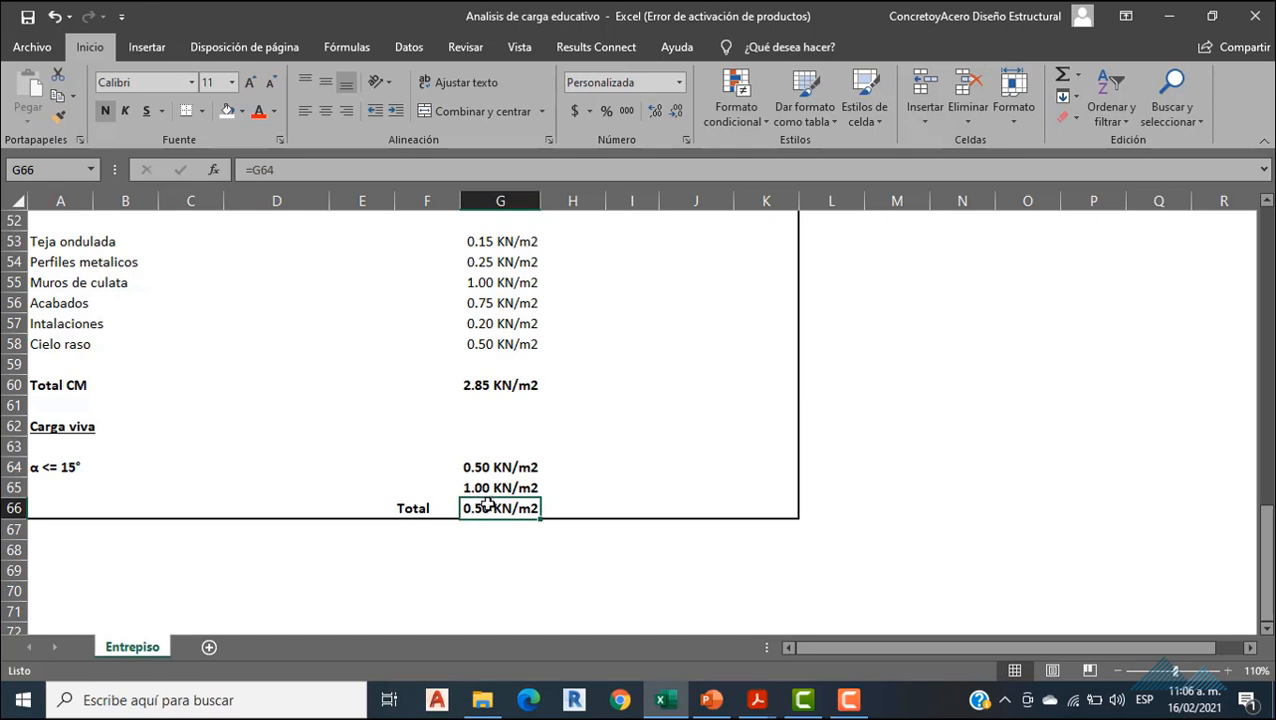
- Extend the Cubierta live load Total formula to add G65 to G64
left_click(347, 169)
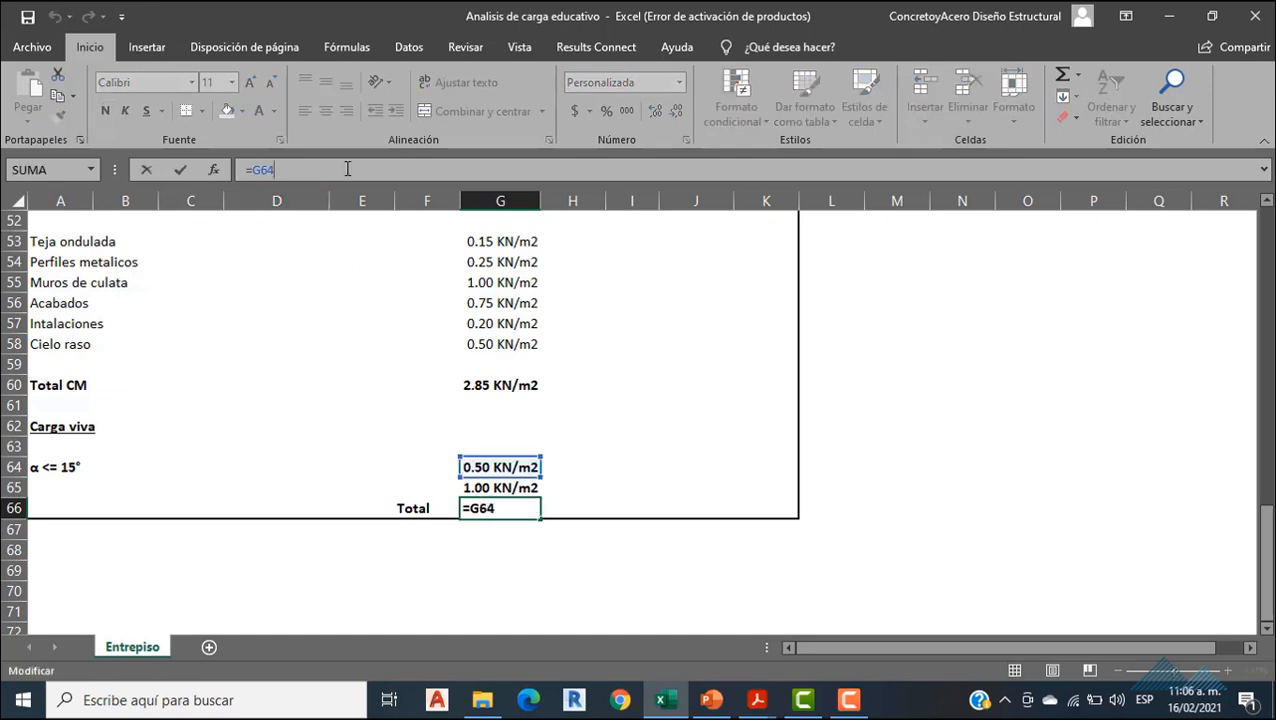
type("+")
left_click(504, 487)
key("Return")
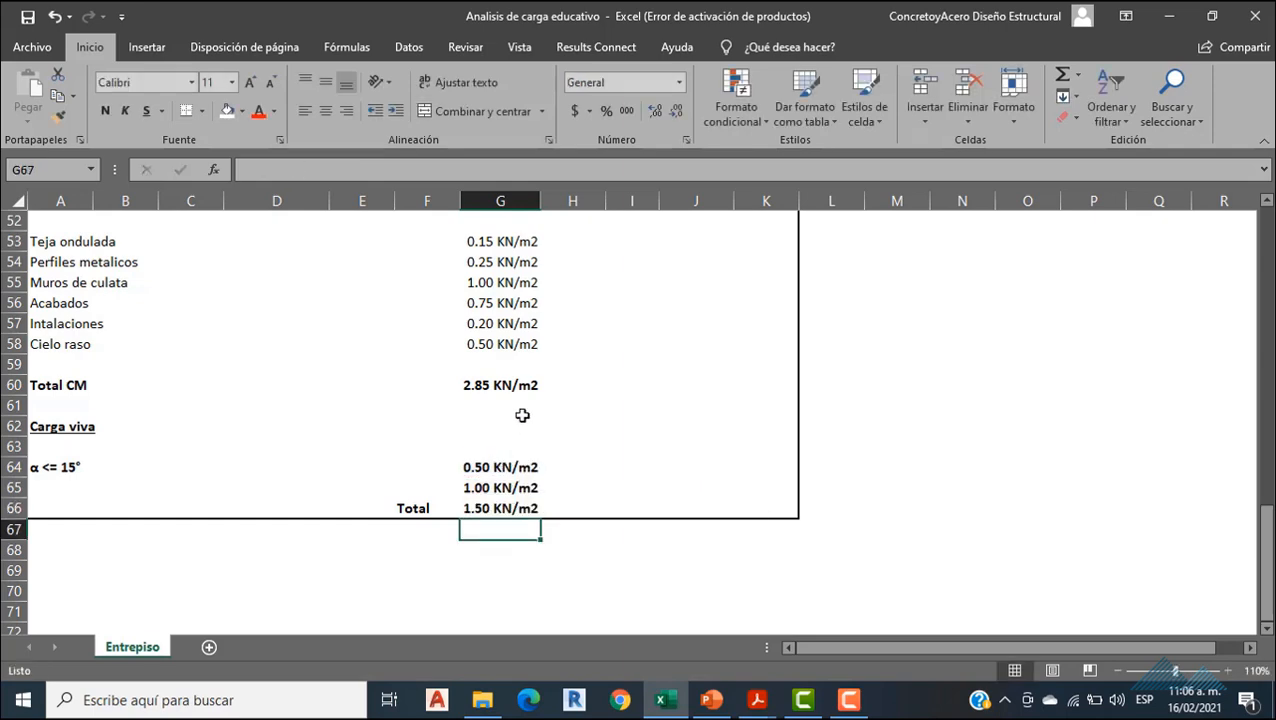
- Check the Entrepiso Carga viva formula and set the Ancho aferente to 1
scroll(472, 404, "up", 5)
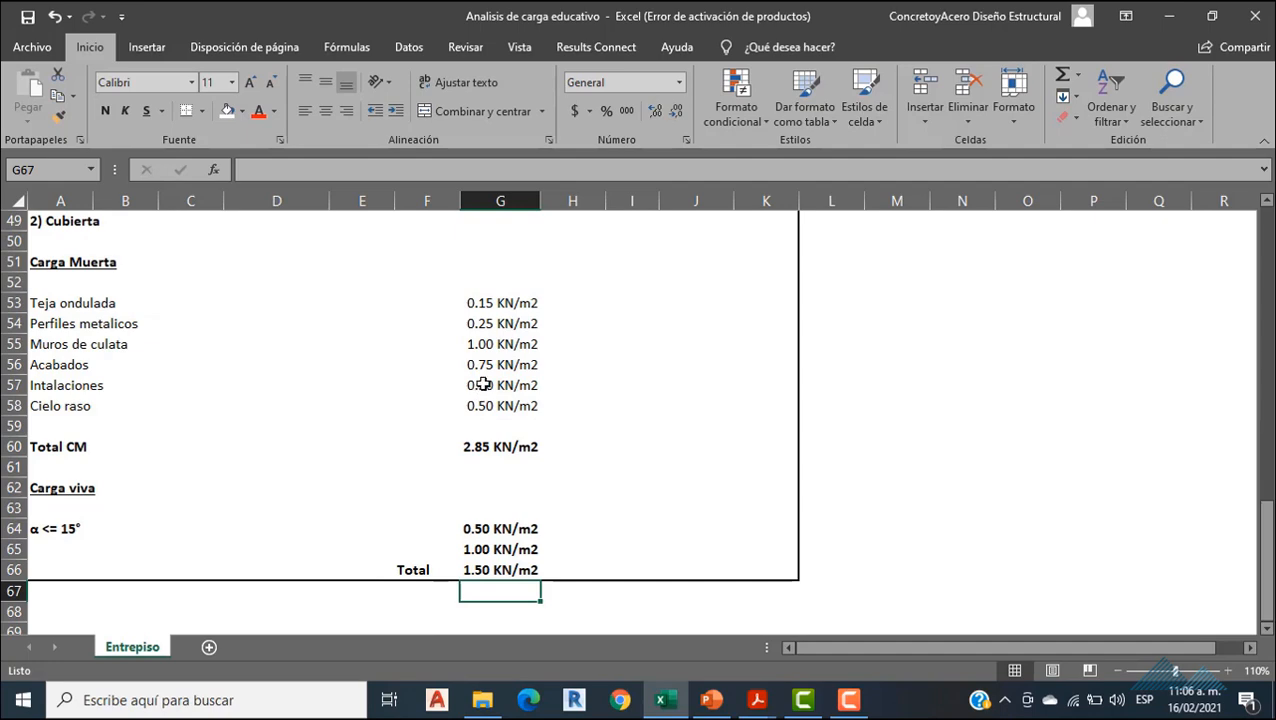
scroll(336, 352, "up", 11)
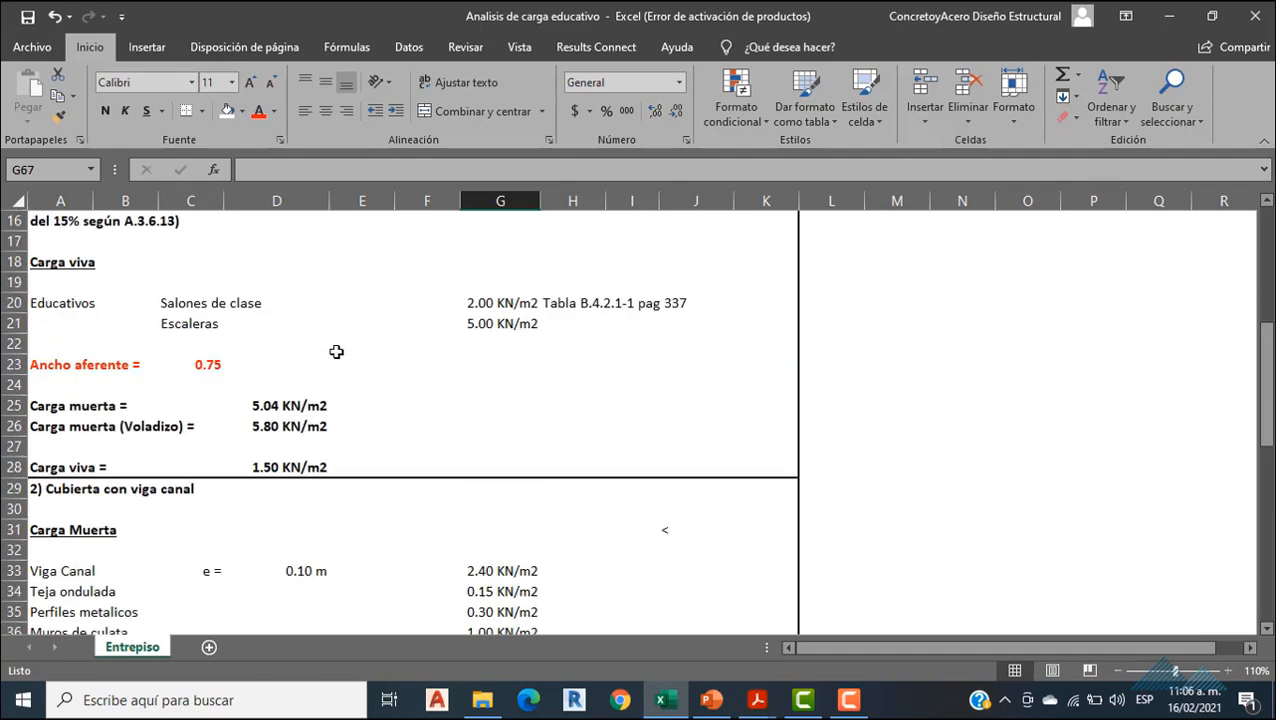
scroll(336, 352, "up", 3)
scroll(336, 352, "down", 2)
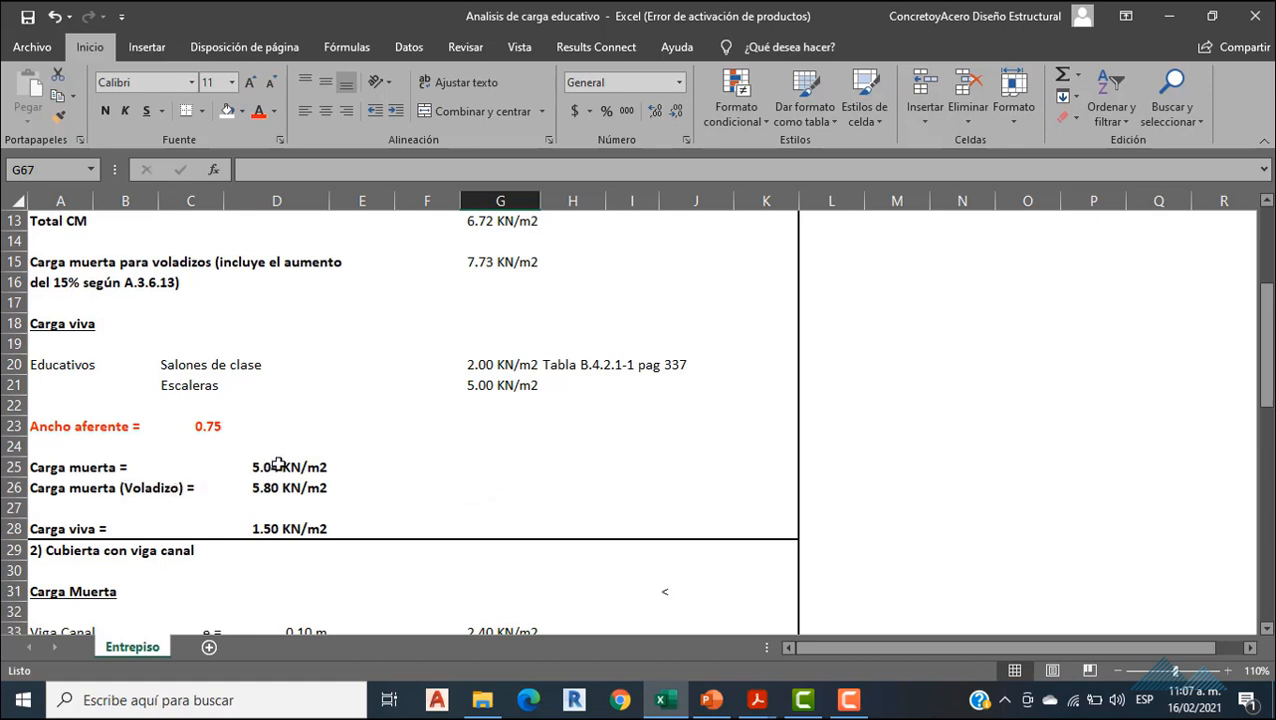
left_click(260, 529)
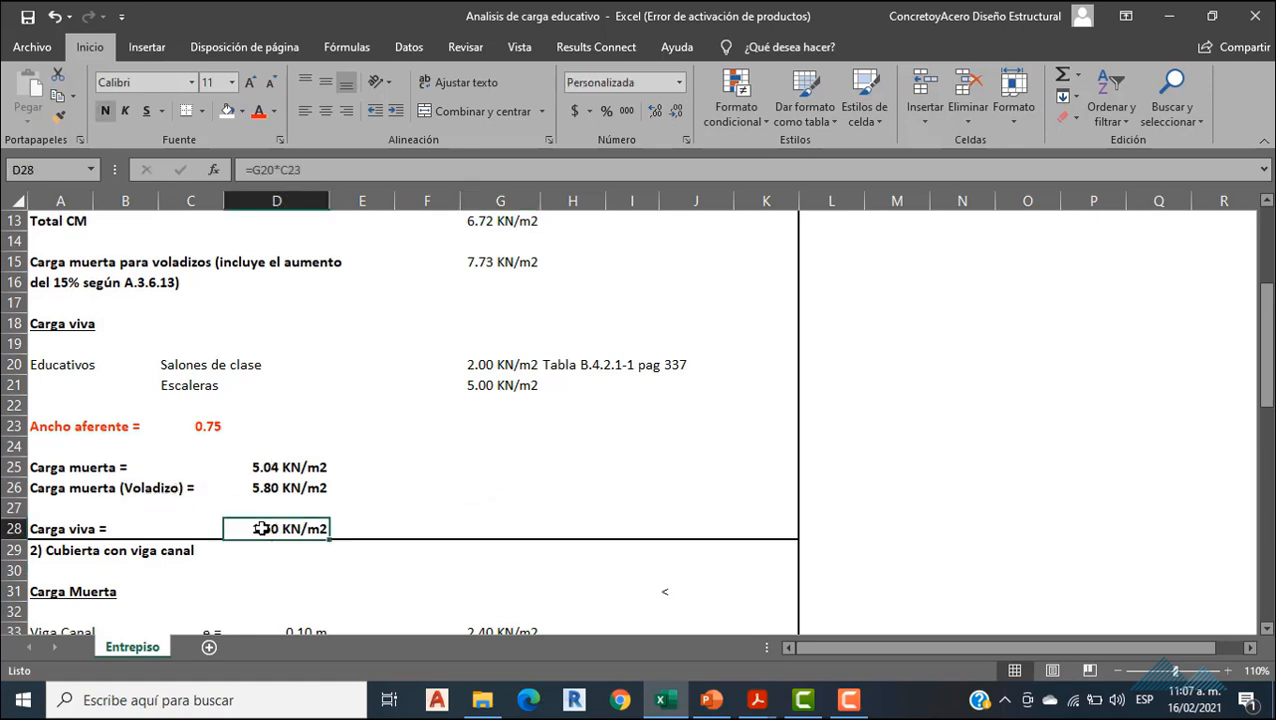
double_click(260, 529)
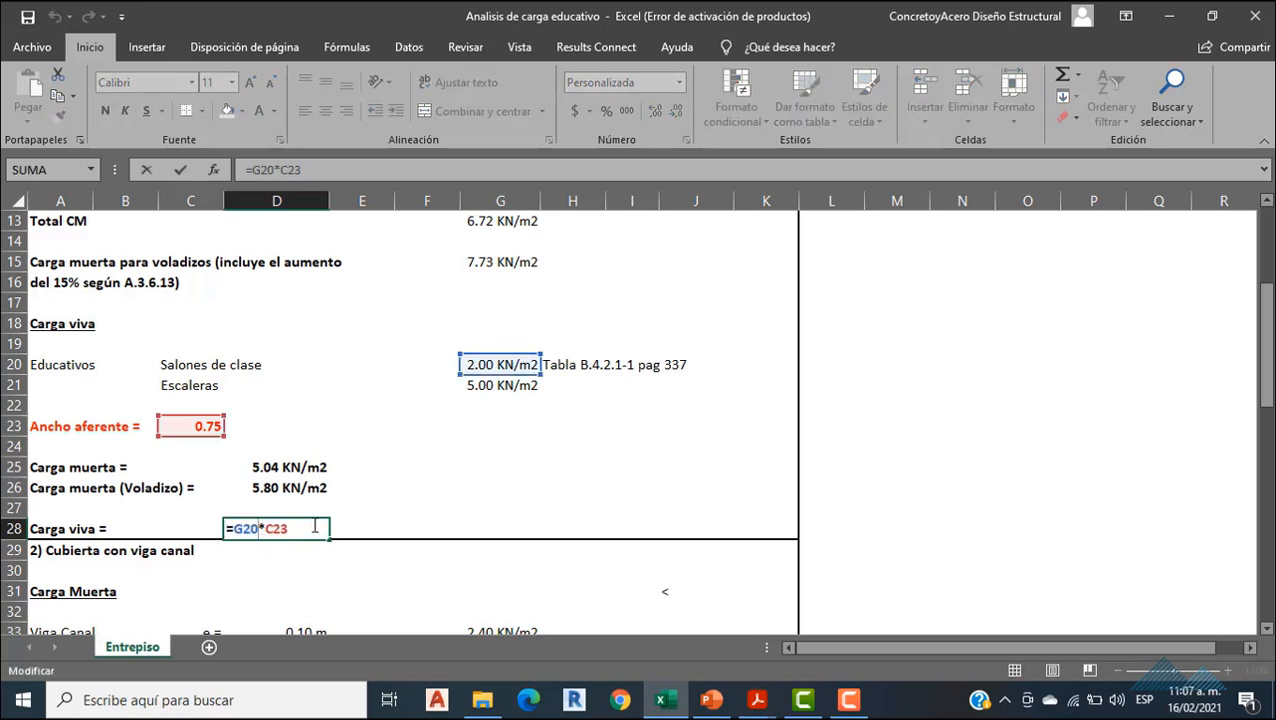
left_click(195, 427)
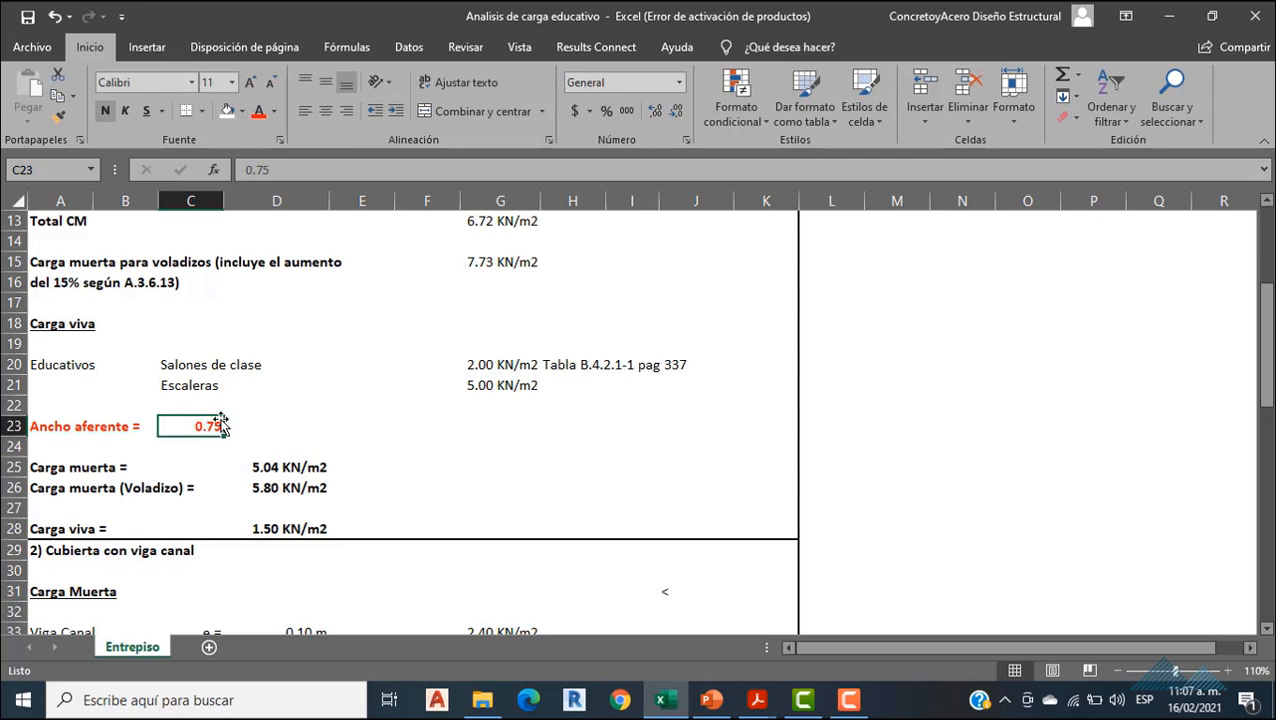
type("1")
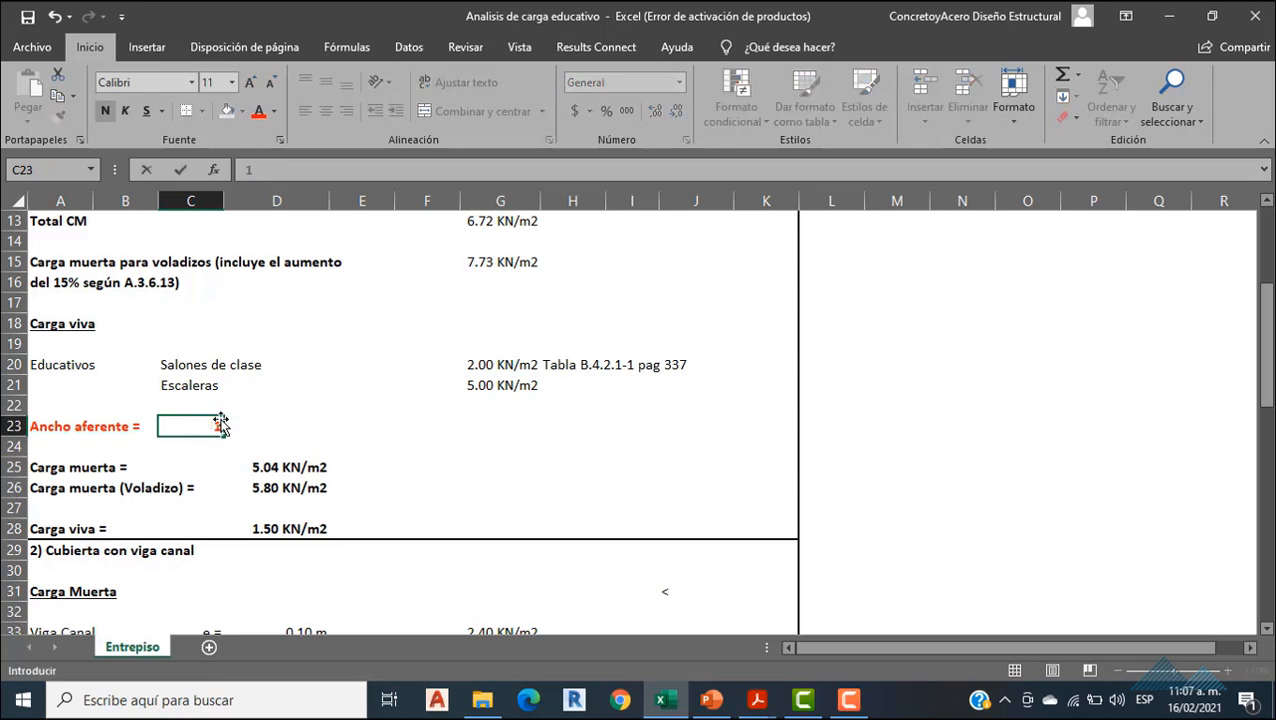
key("Return")
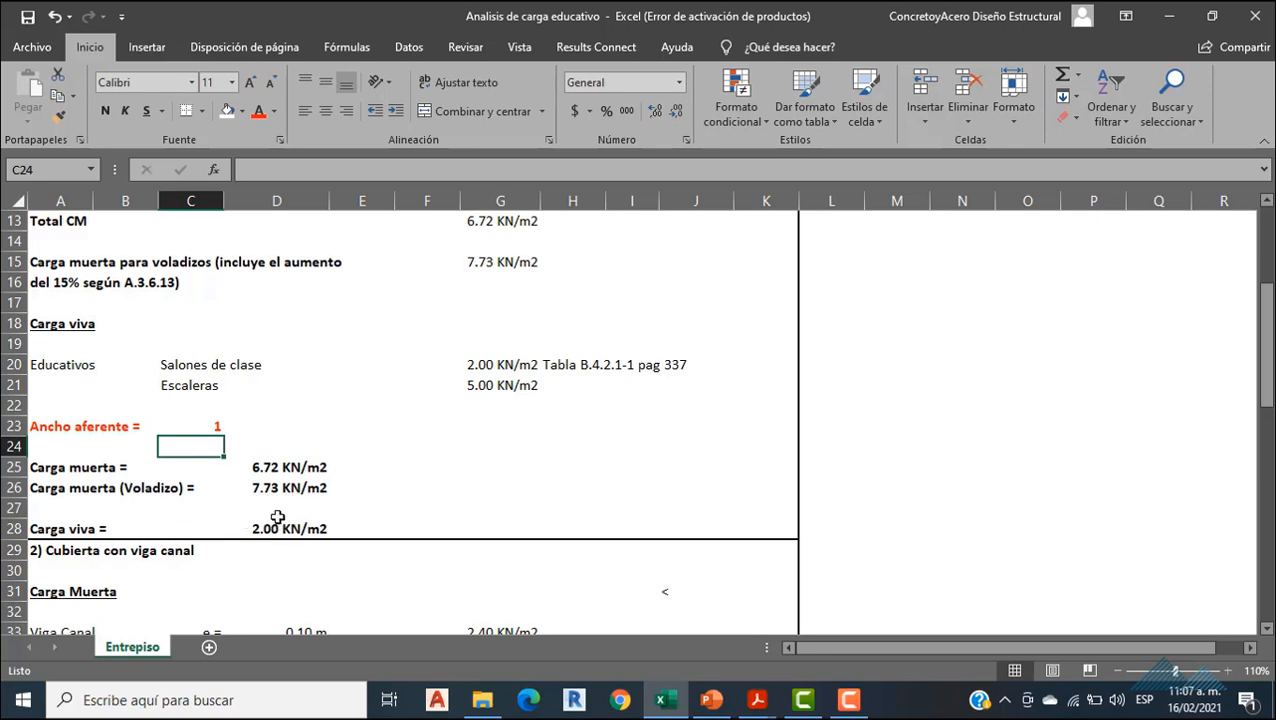
left_click(241, 520)
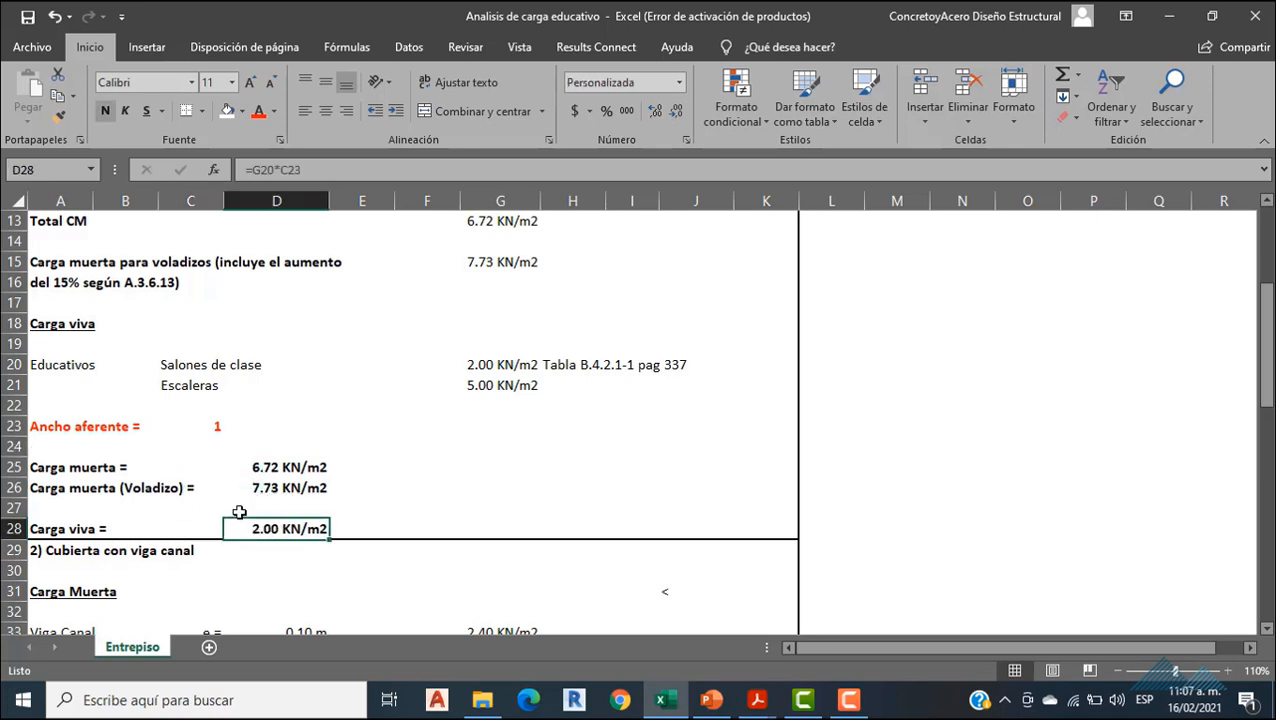
- Review the dead and live loads and their totals for Cubierta con viga canal and Cubierta
scroll(239, 504, "down", 1)
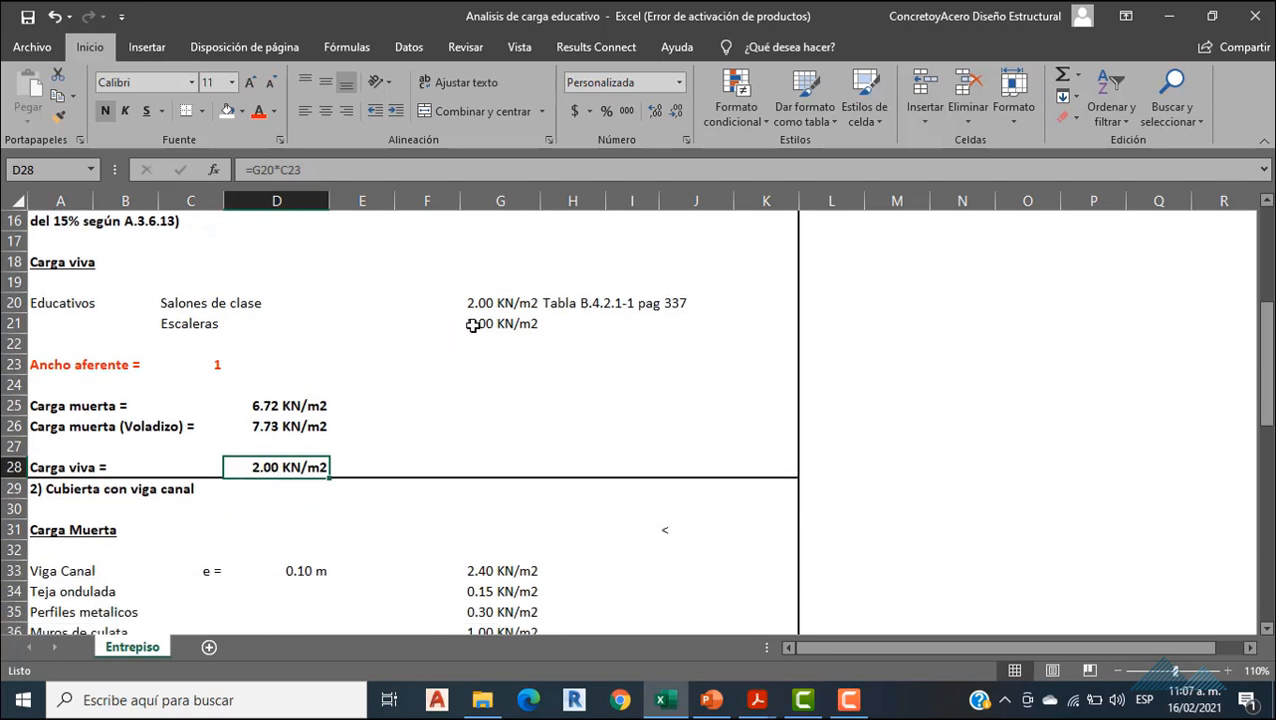
scroll(489, 327, "down", 3)
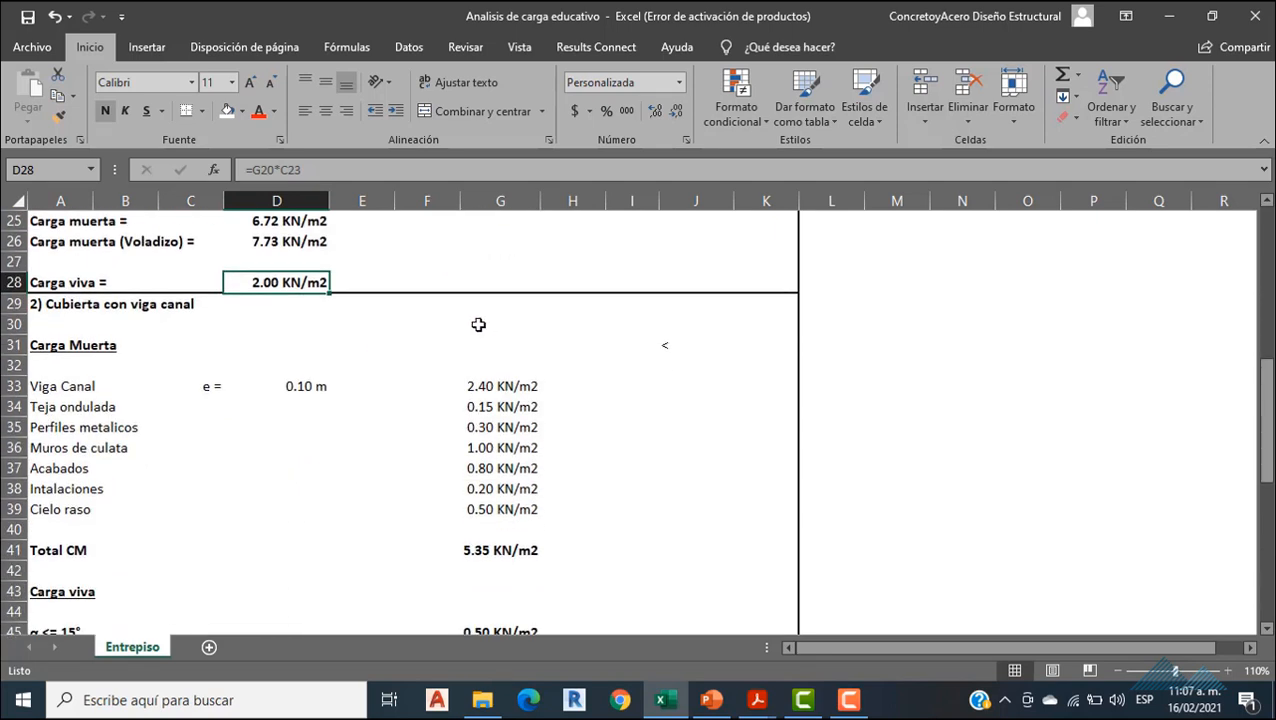
scroll(170, 308, "down", 2)
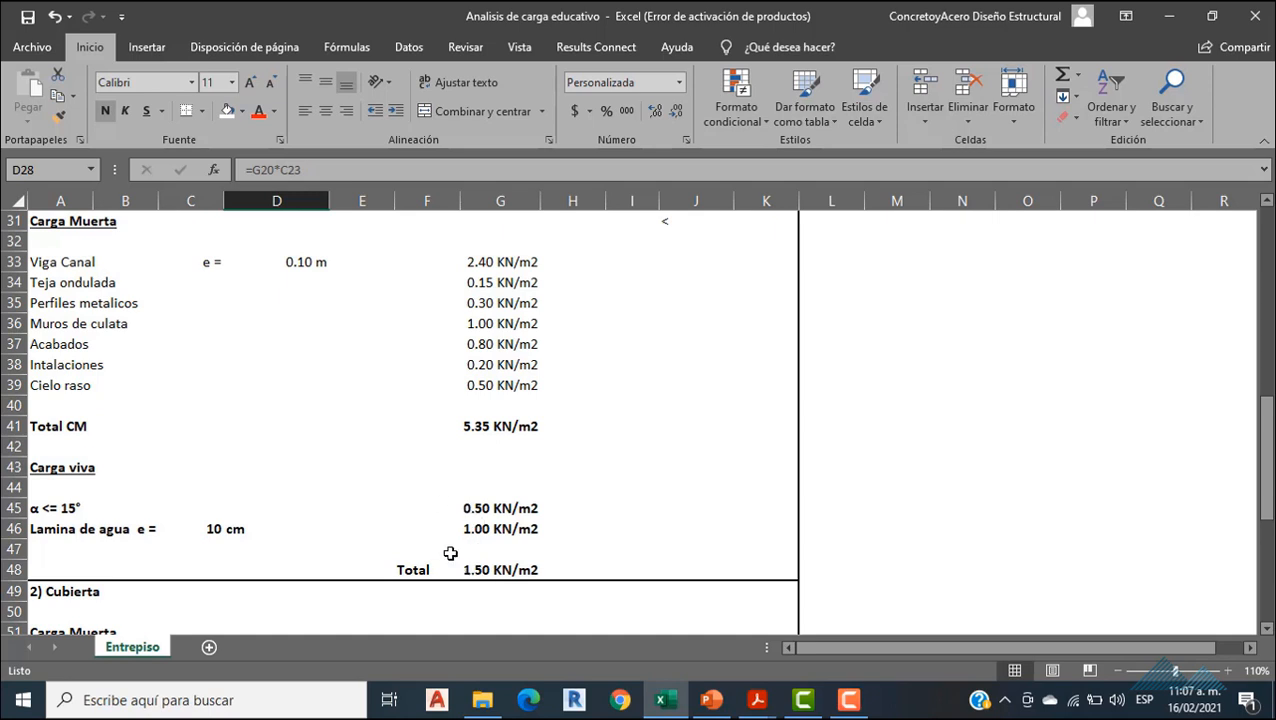
scroll(448, 540, "down", 5)
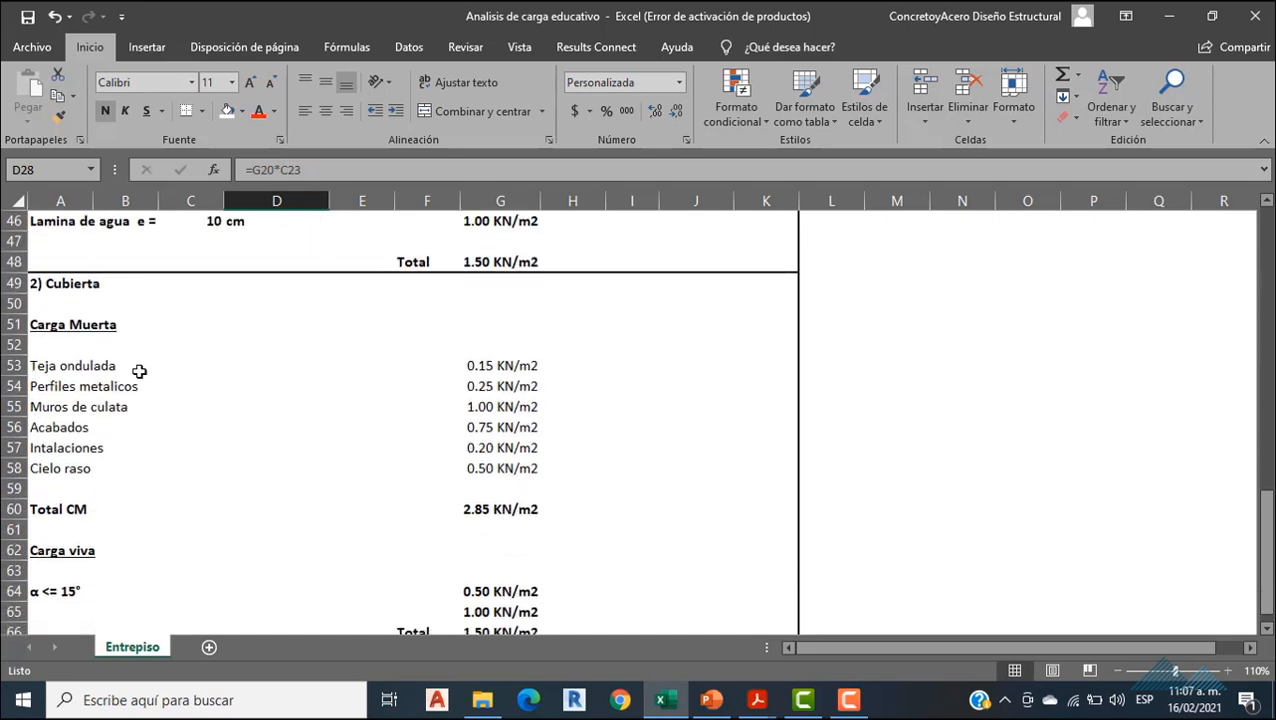
scroll(347, 416, "down", 2)
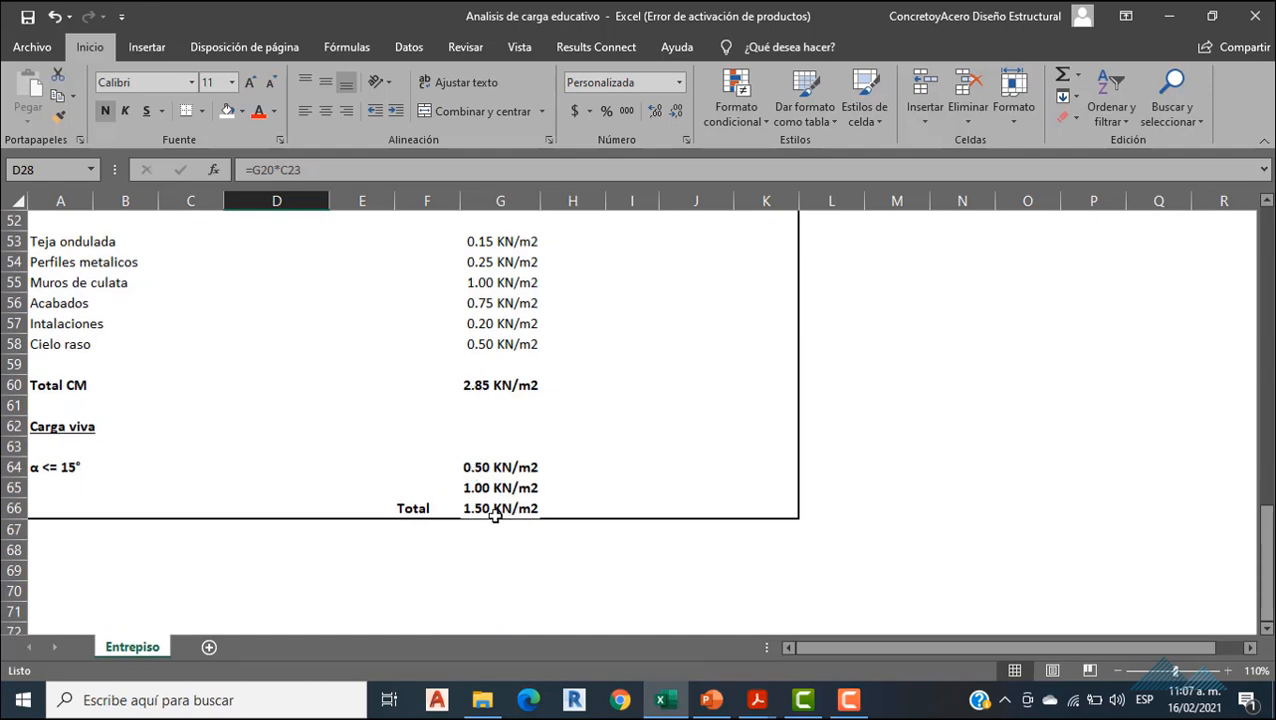
scroll(353, 398, "up", 14)
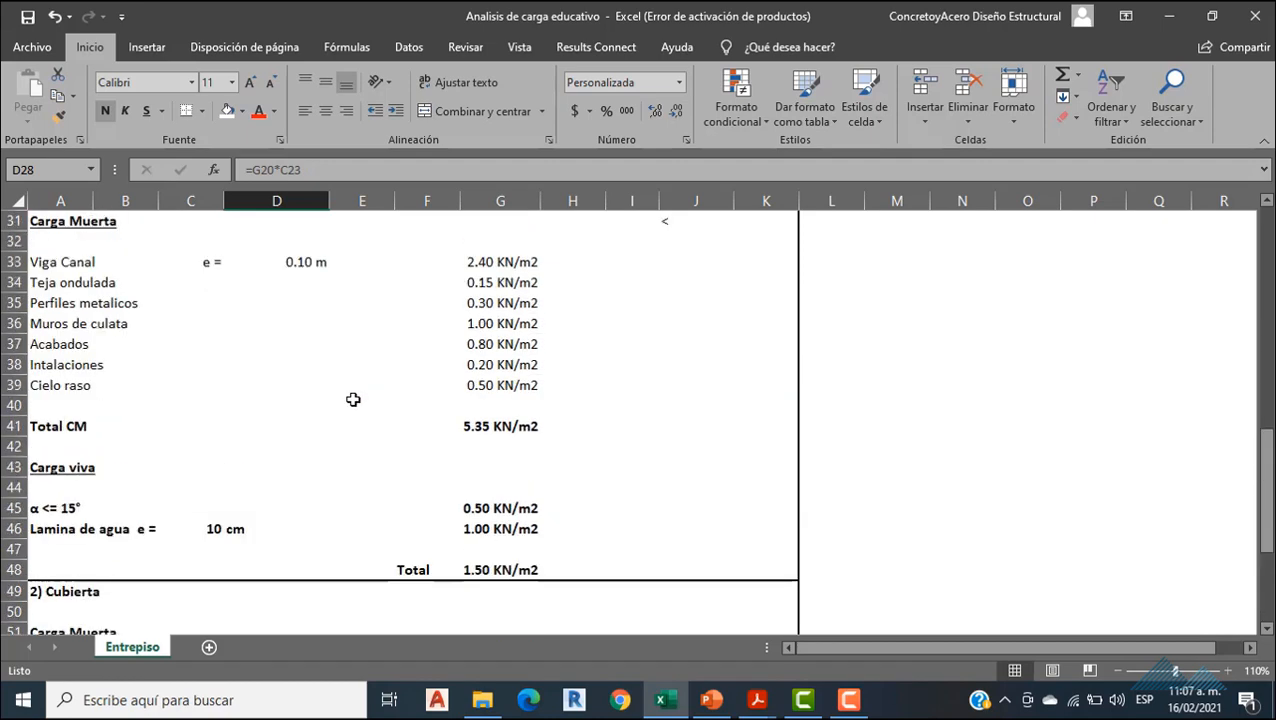
scroll(351, 399, "up", 3)
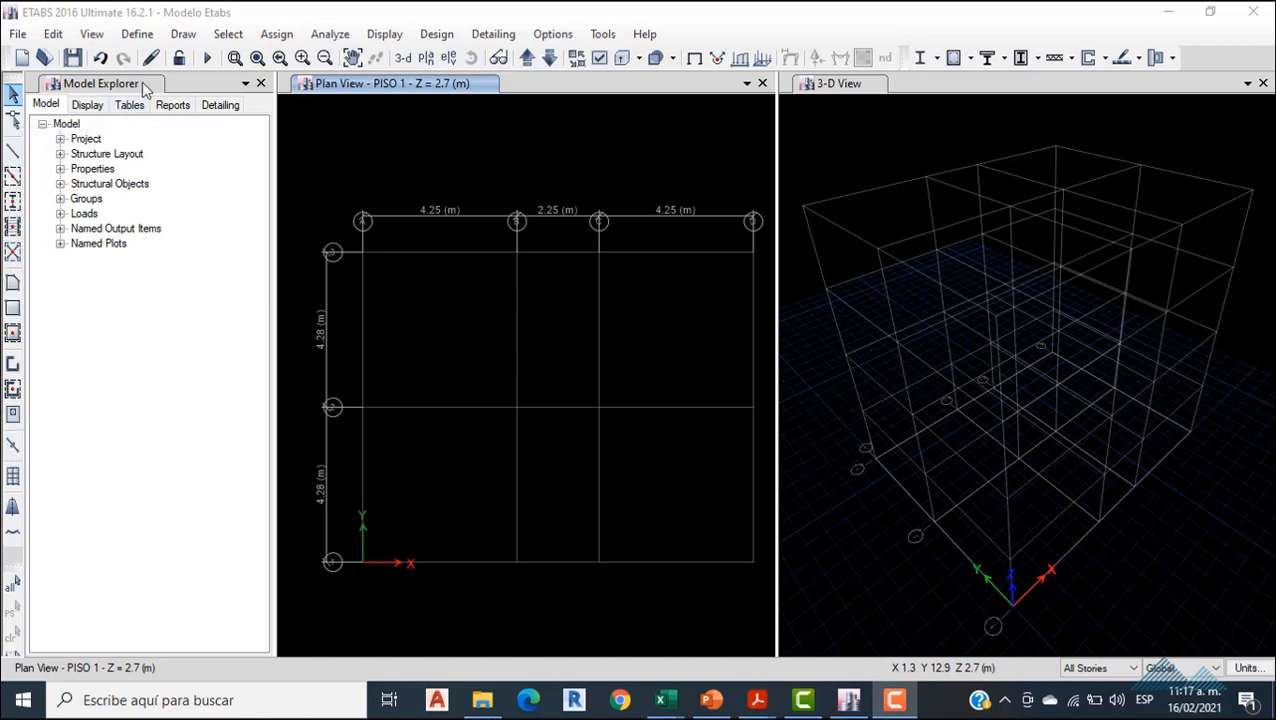
- In ETABS, quick-draw COLUMNA 30X40 columns at every grid intersection of the PISO 1 plan for all stories
left_click(183, 35)
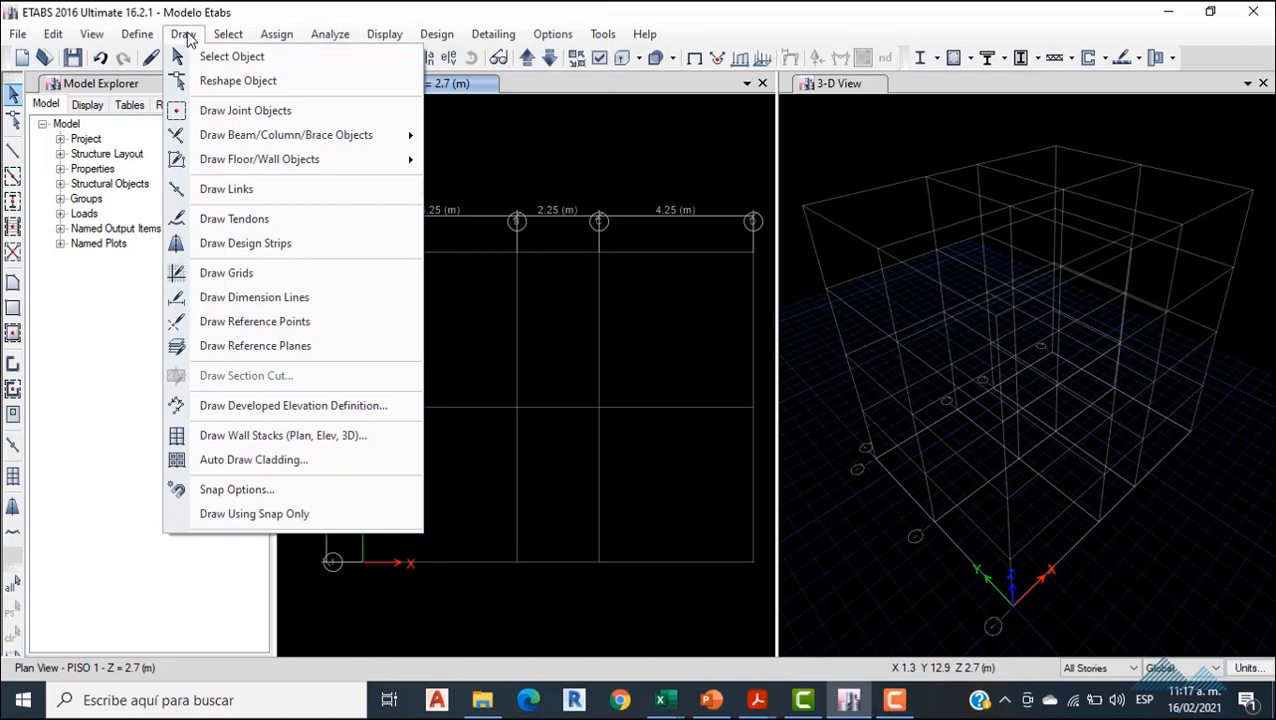
mouse_move(393, 147)
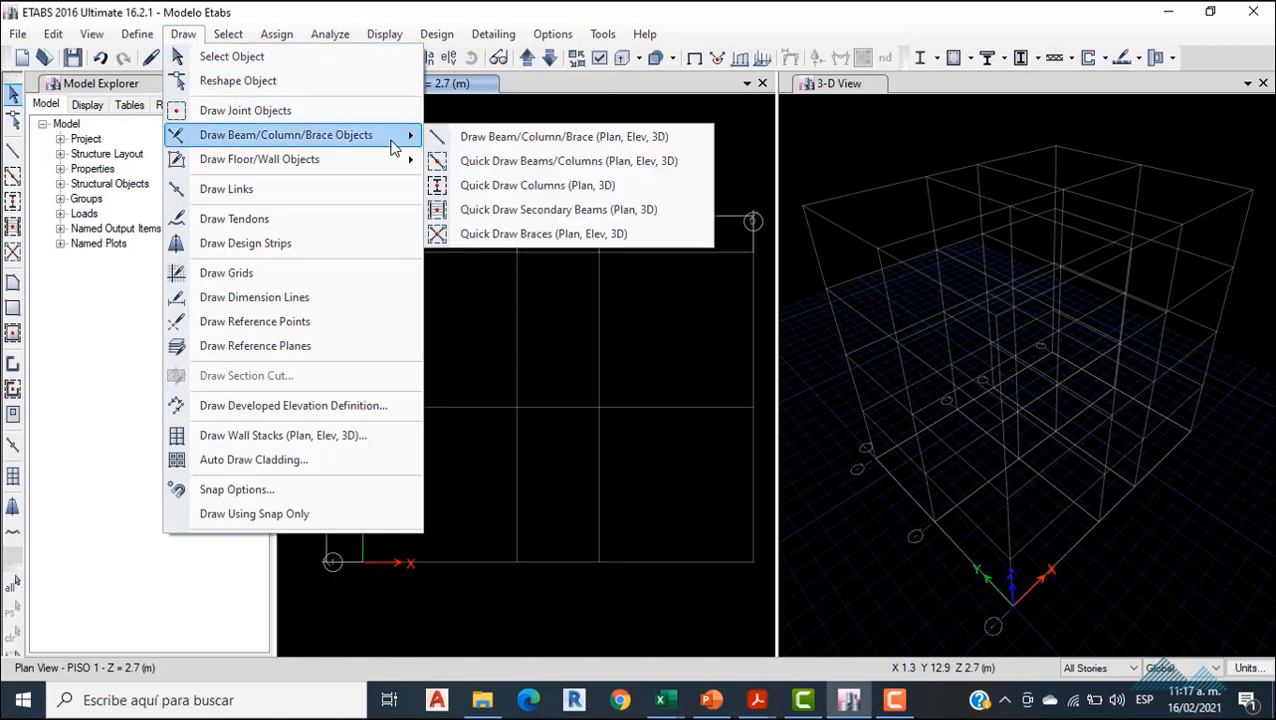
left_click(13, 201)
left_click(13, 201)
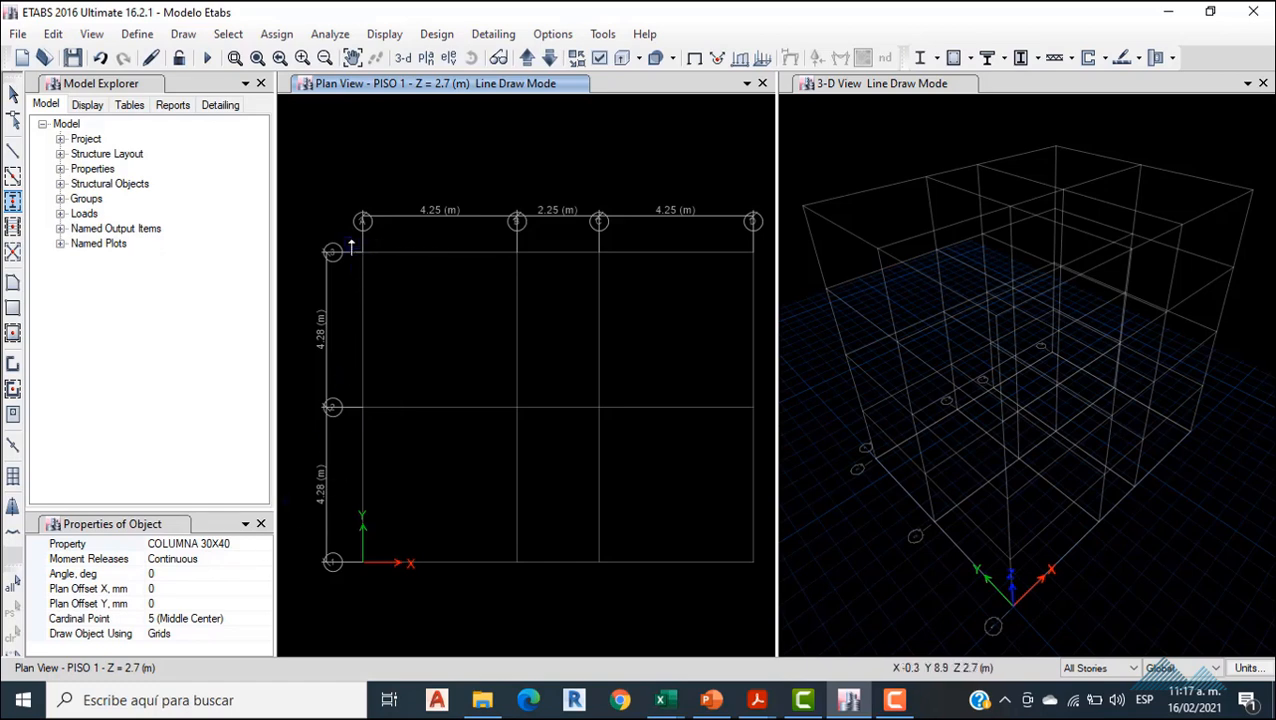
left_click_drag(341, 220, 775, 610)
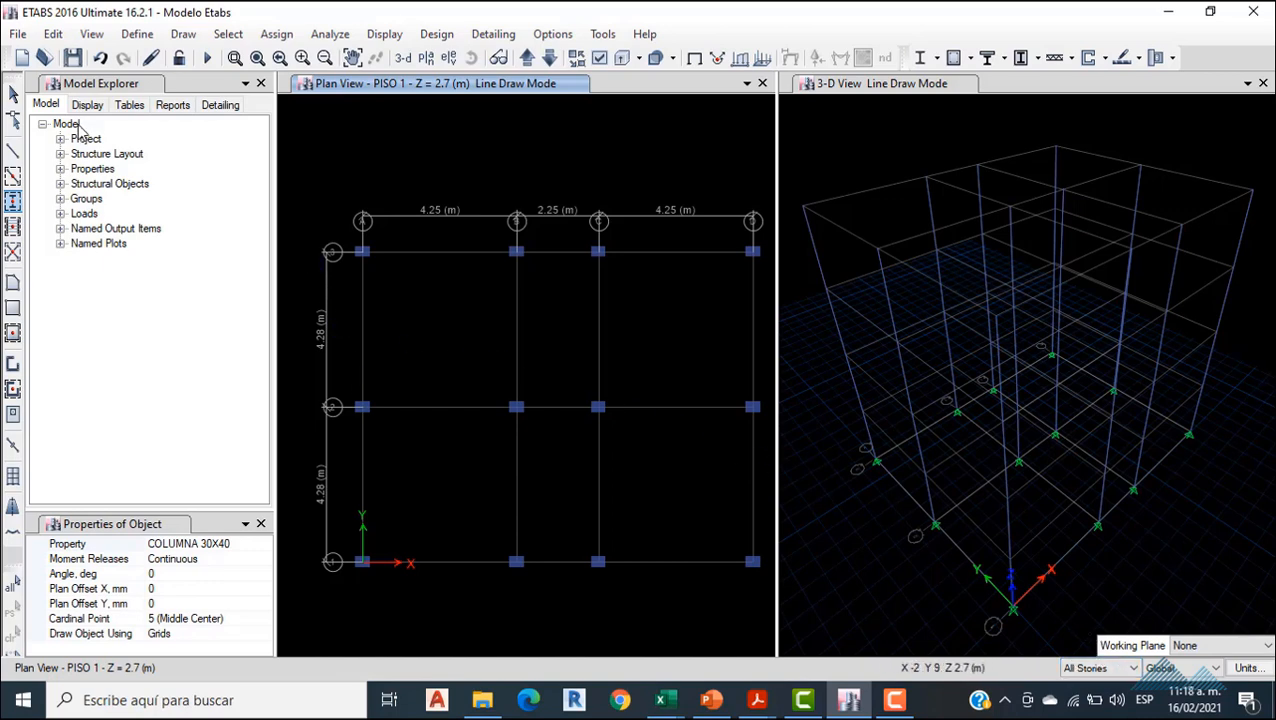
- Quick-draw VIGA 25X45 beams along all grid lines of the PISO 1 plan for all stories
left_click(13, 176)
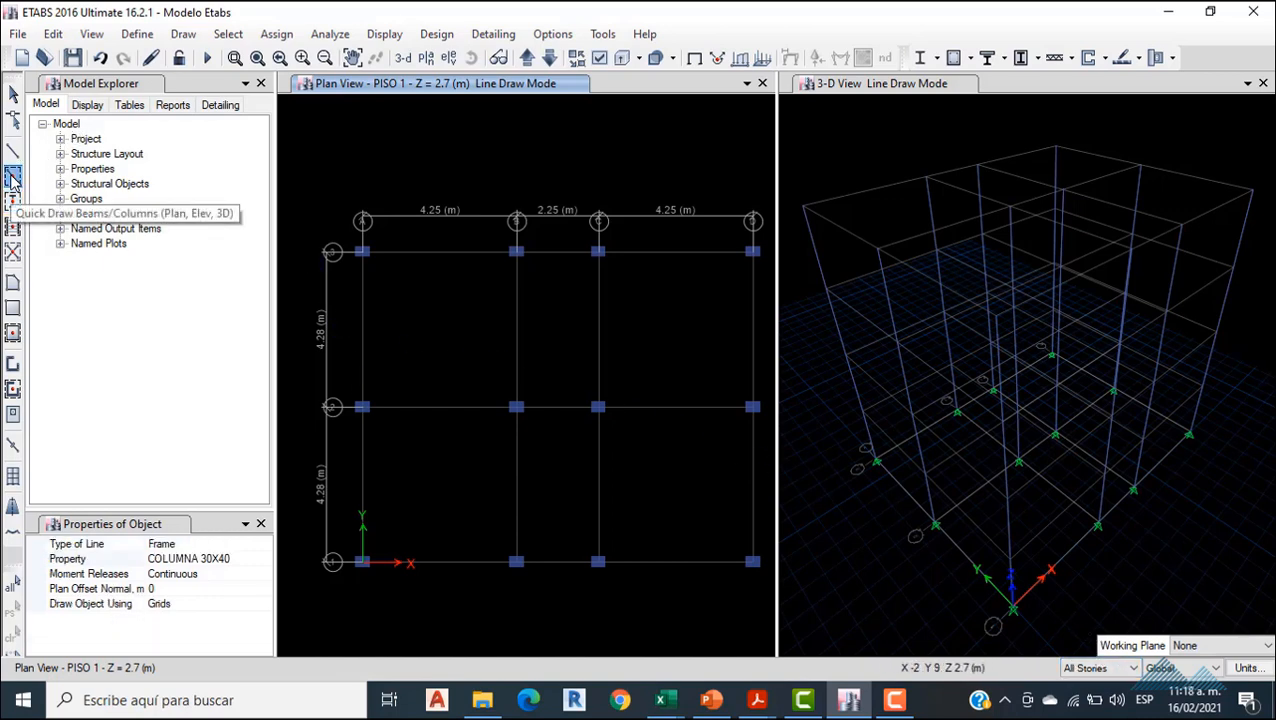
left_click(240, 562)
left_click(263, 562)
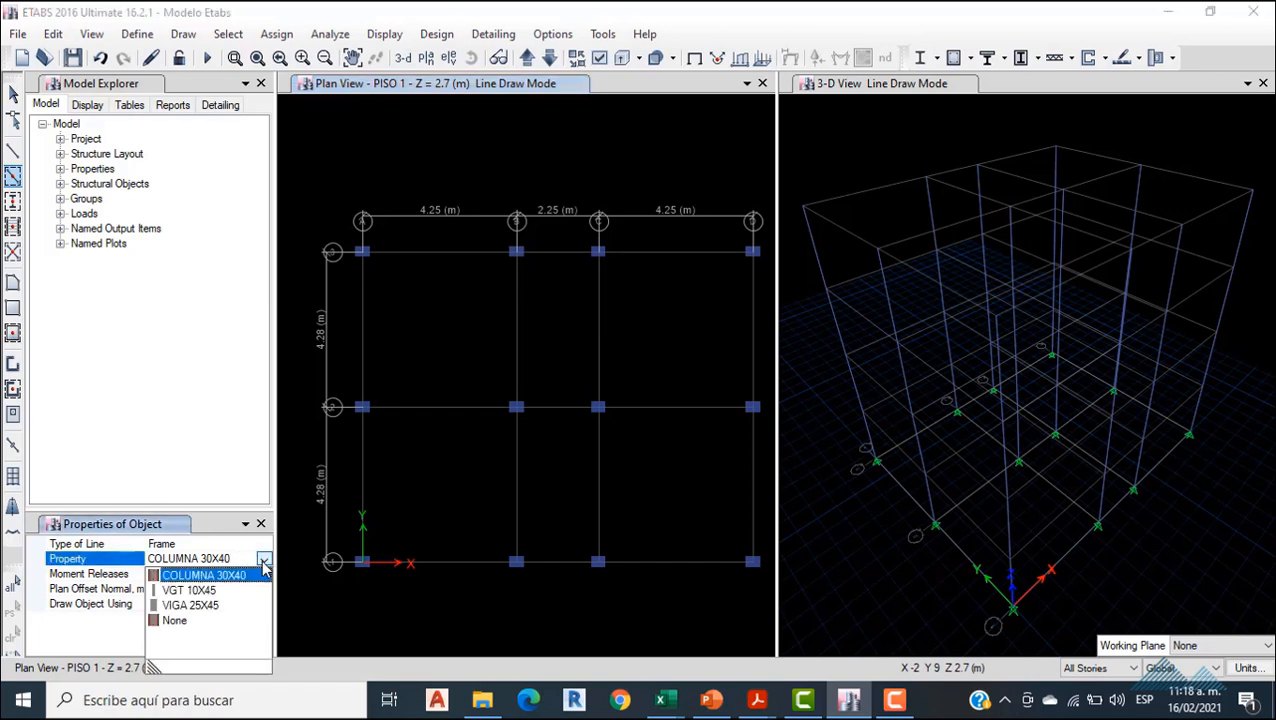
left_click(218, 608)
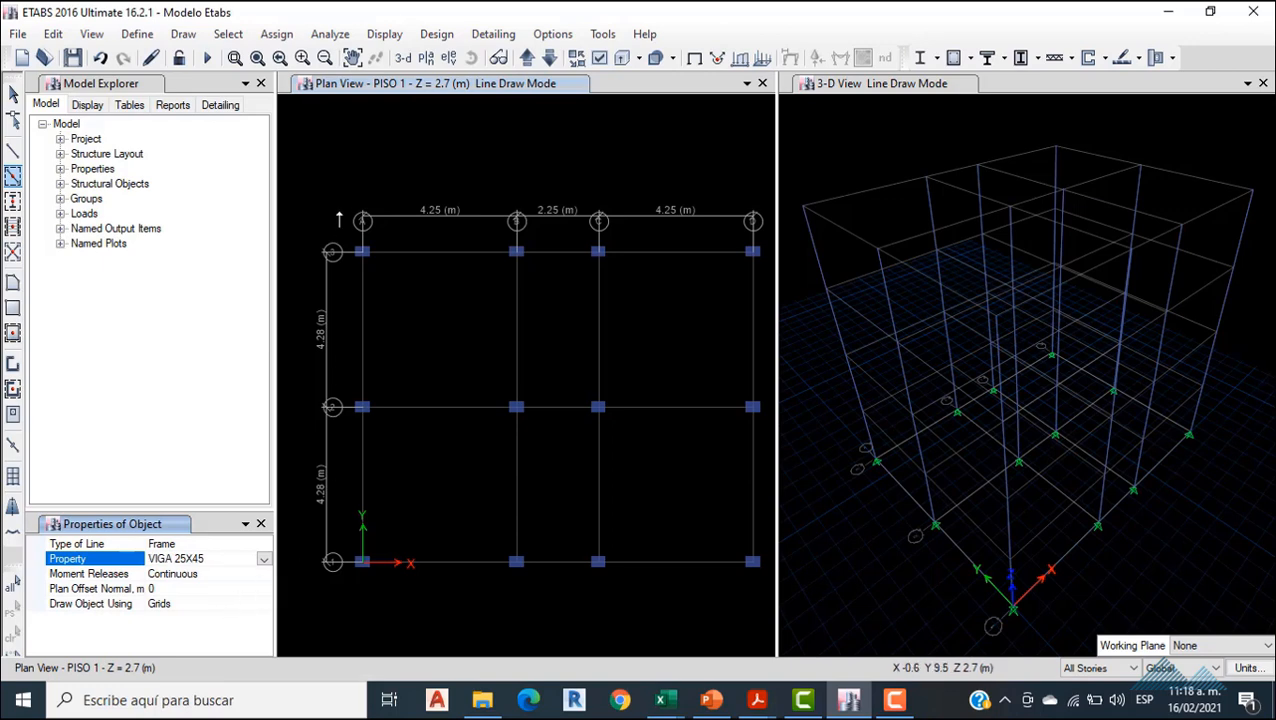
mouse_move(339, 212)
left_mouse_down()
mouse_move(484, 510)
mouse_move(764, 598)
left_mouse_up()
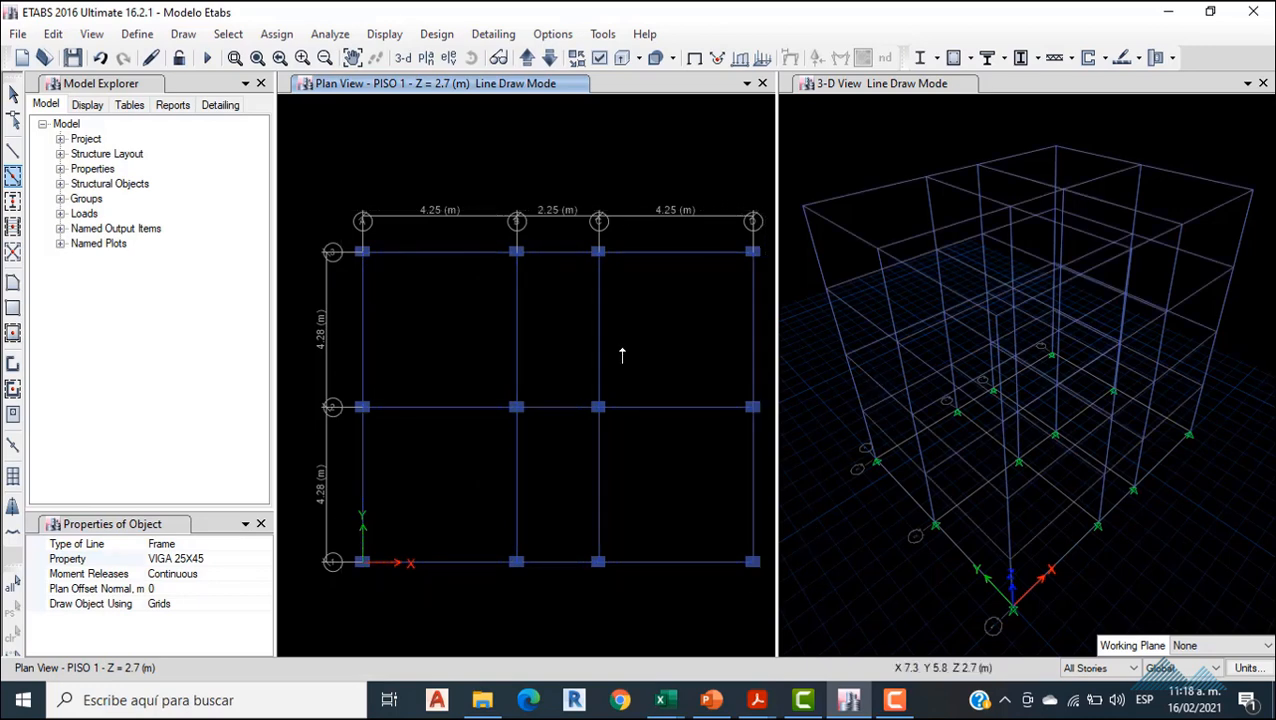
- Draw a straight frame member across the central 2.25 m bay, about 1.5 m below the uppermost grid line, with drawing control None
left_click(516, 254)
left_click(12, 148)
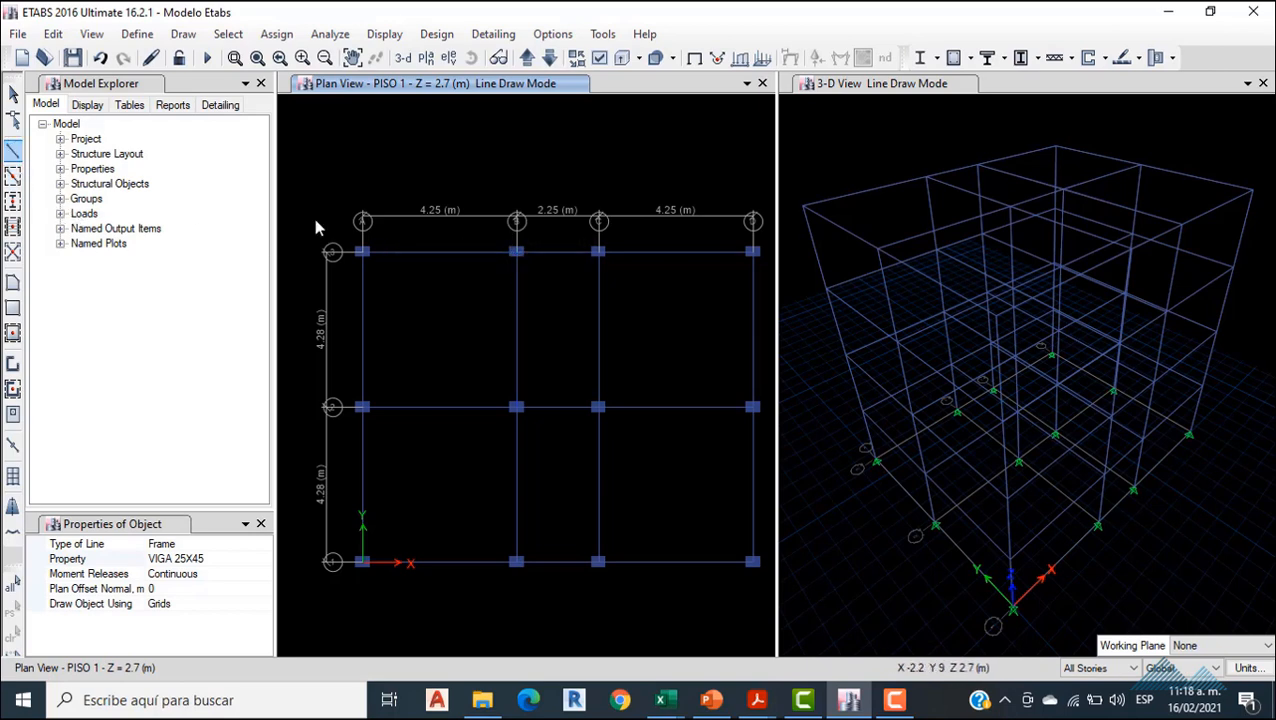
left_click(516, 254)
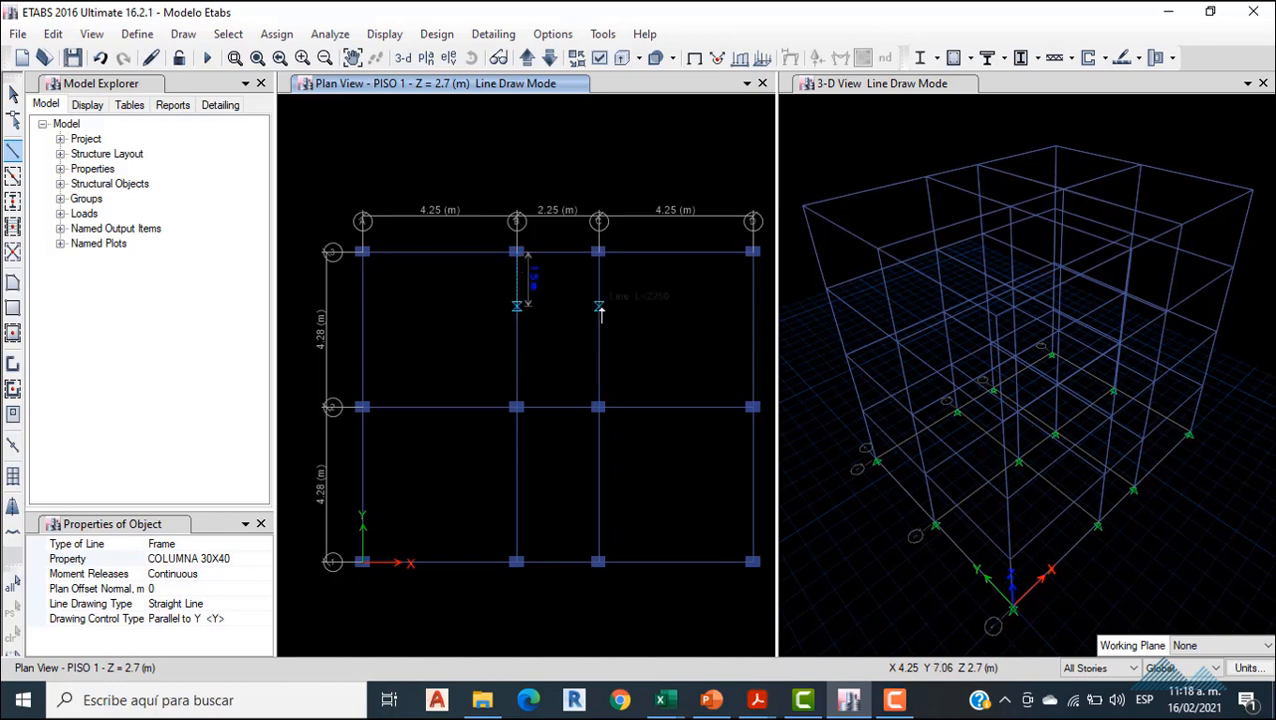
left_click(209, 619)
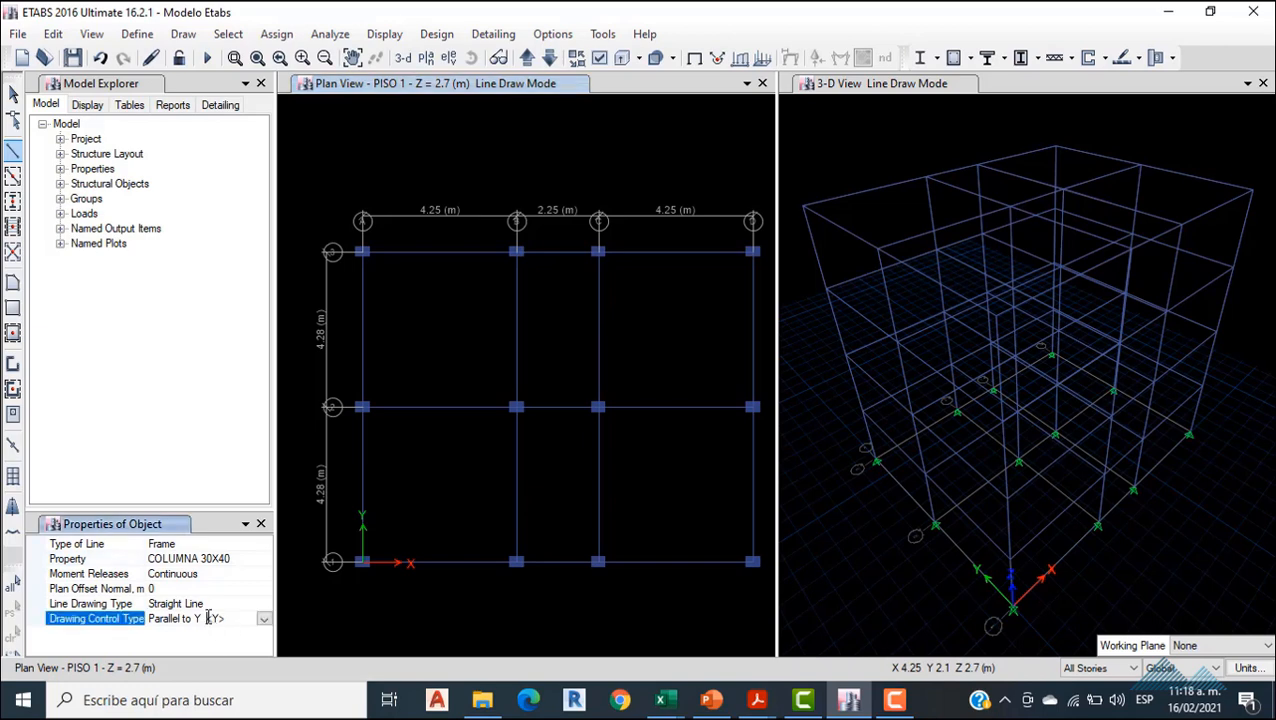
left_click(264, 619)
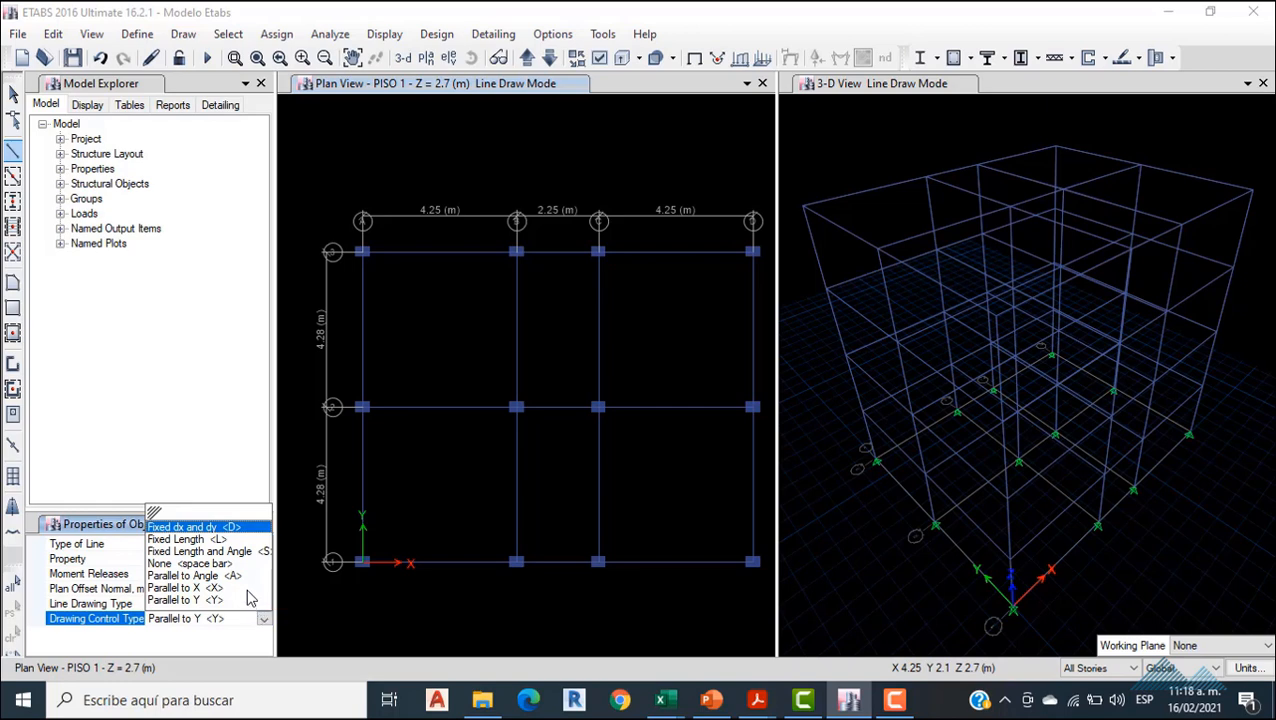
left_click(190, 563)
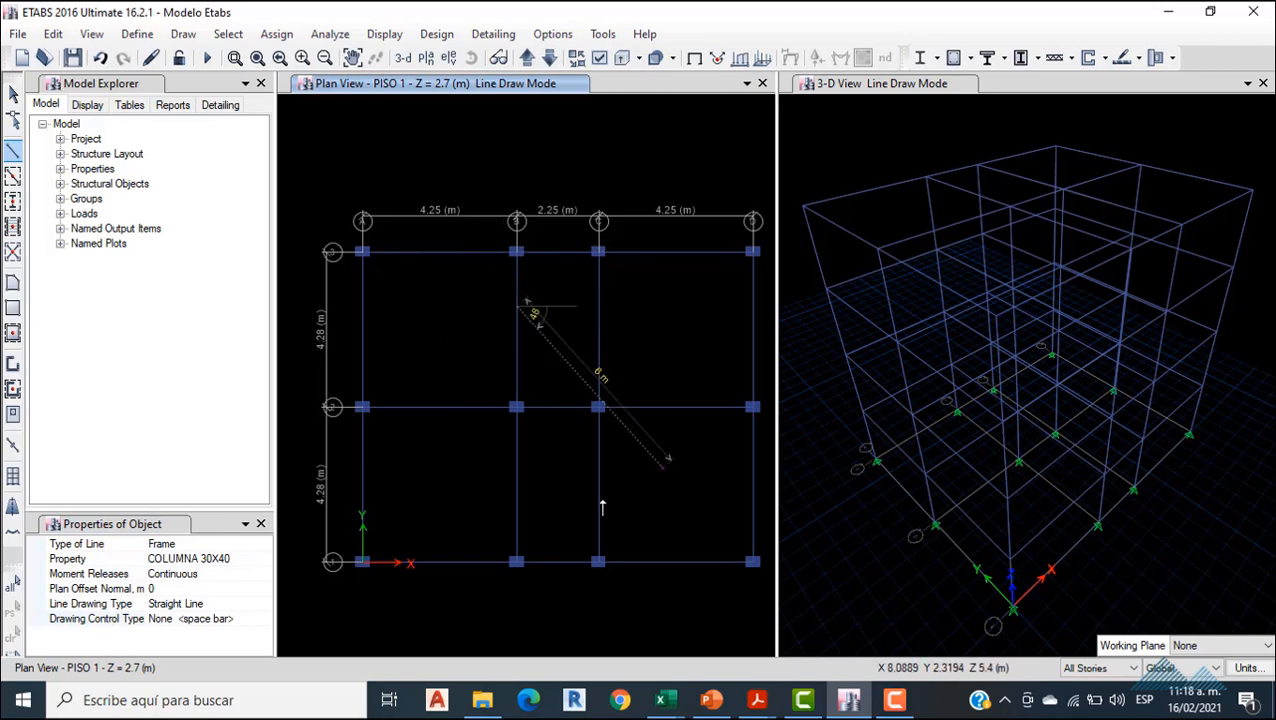
left_click(598, 305)
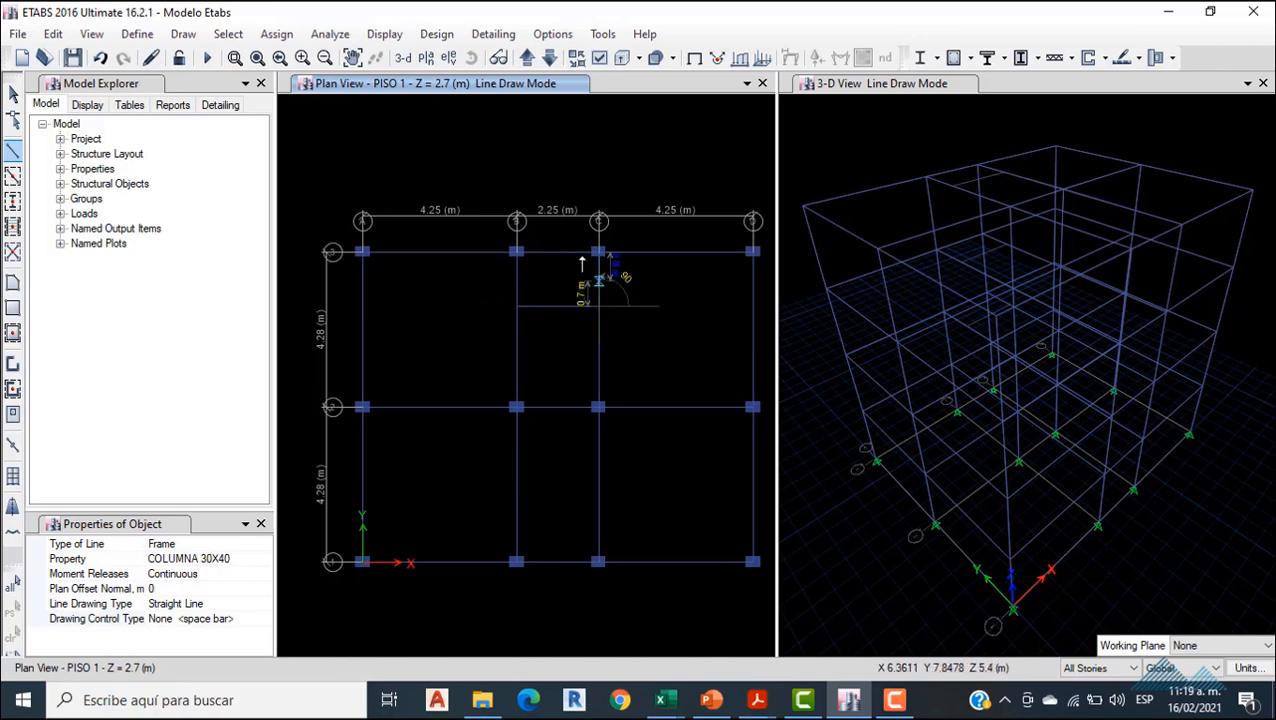
key("Escape")
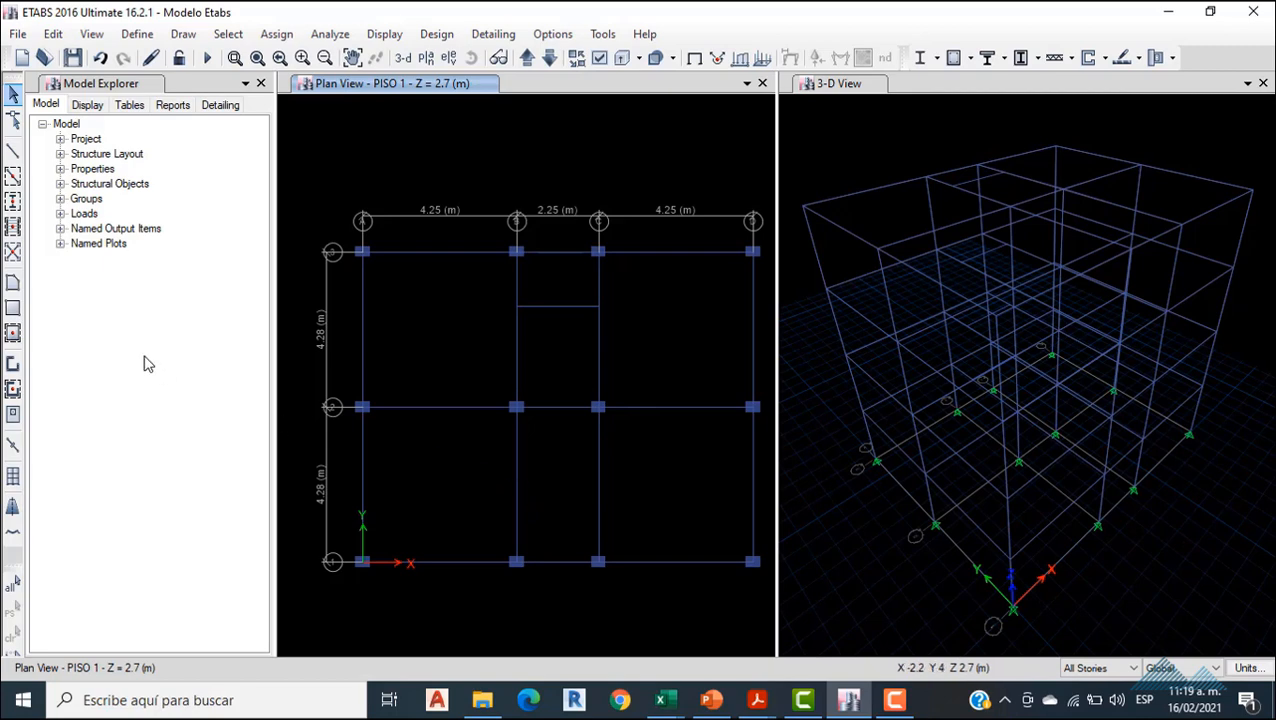
- Draw a second straight frame member across the central 2.25 m bay, about 2 m below the middle horizontal grid line
left_click(13, 152)
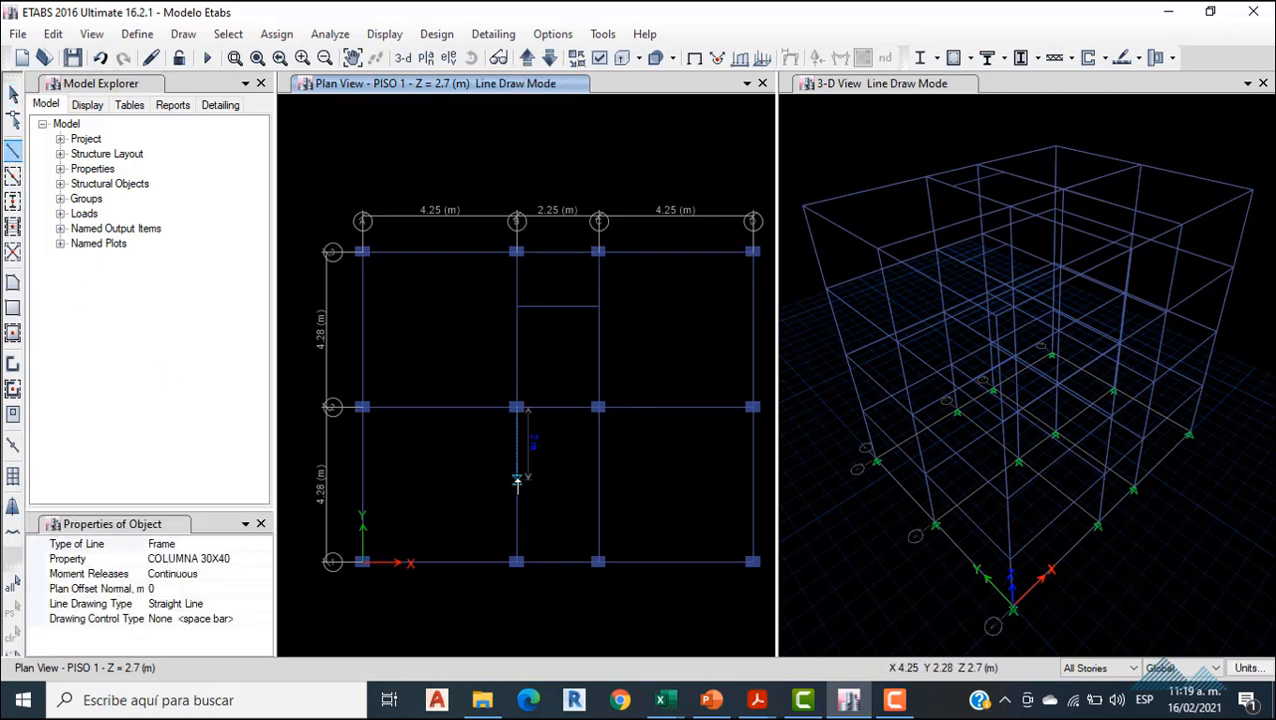
left_click(599, 481)
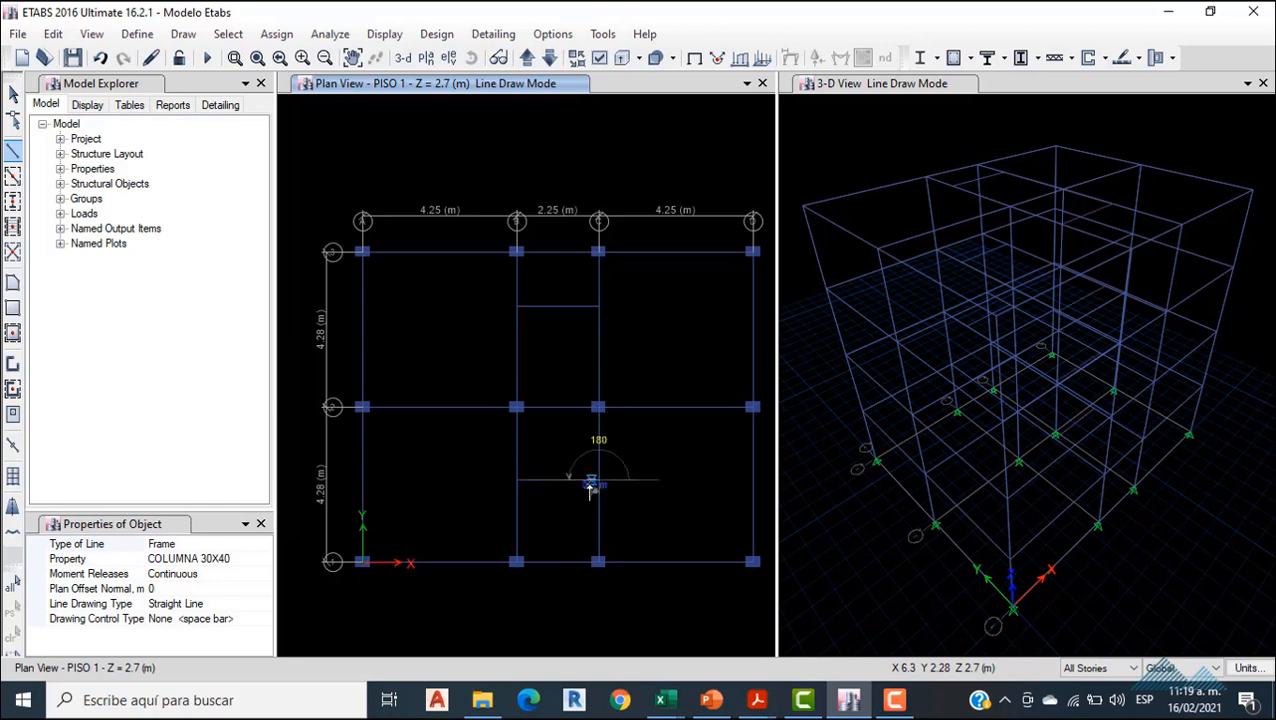
key("Escape")
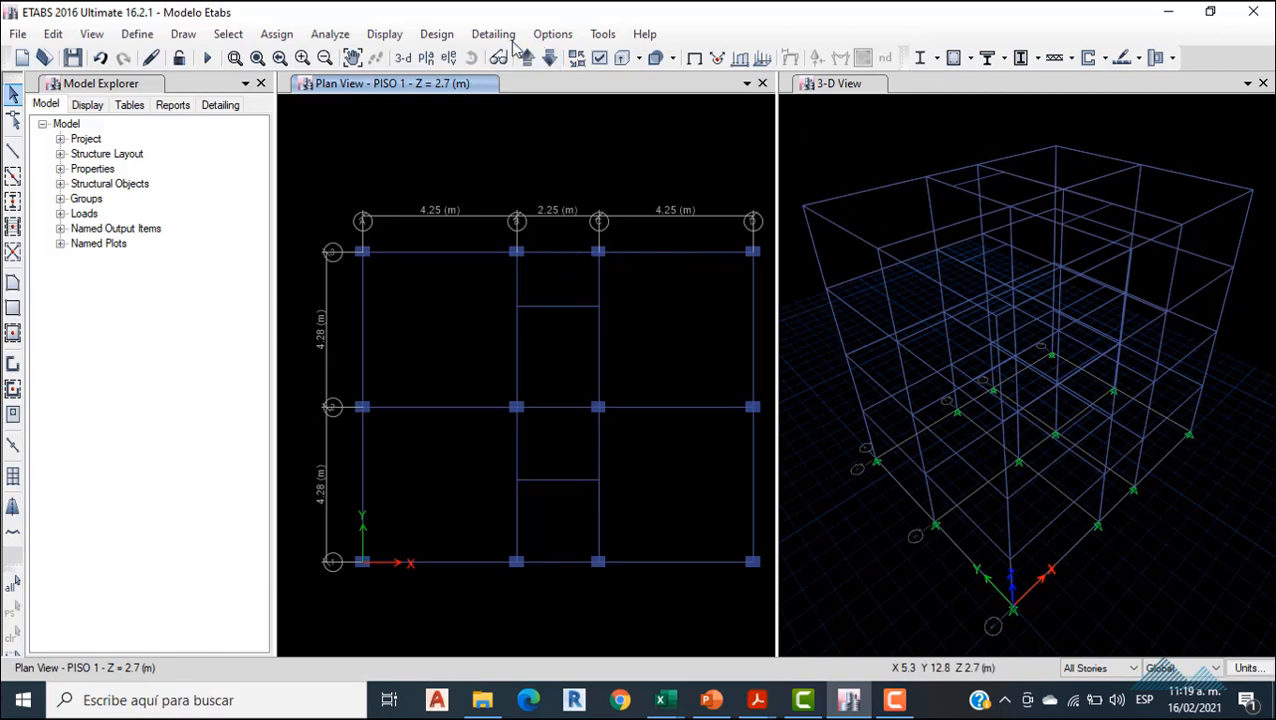
- Set the display background color to white and show the frames extruded in the 3-D view
left_click(552, 34)
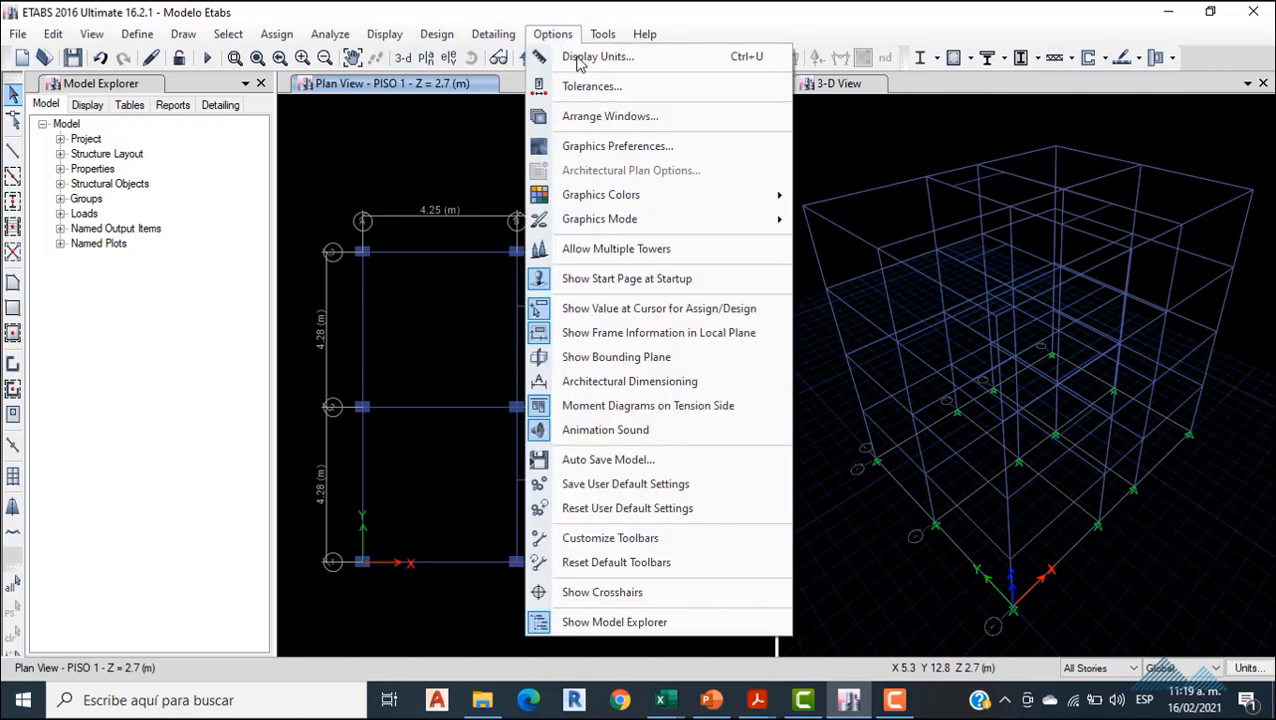
mouse_move(668, 192)
left_click(848, 194)
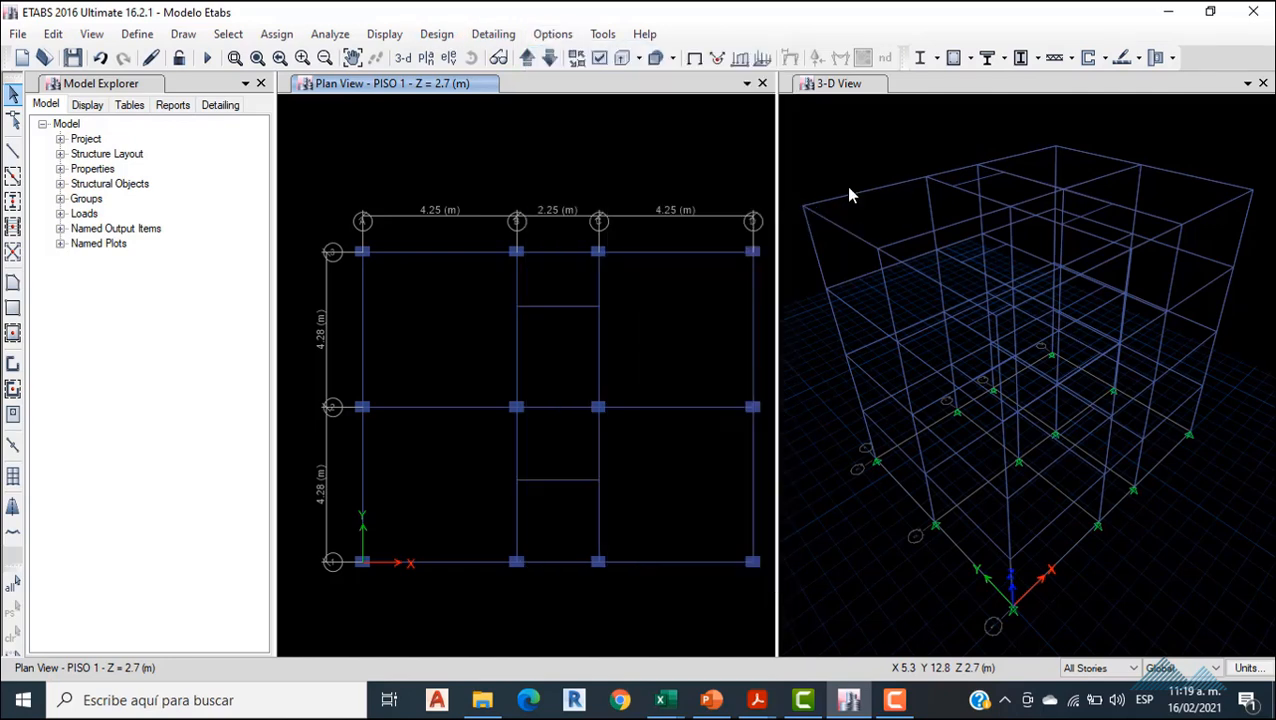
left_click(762, 242)
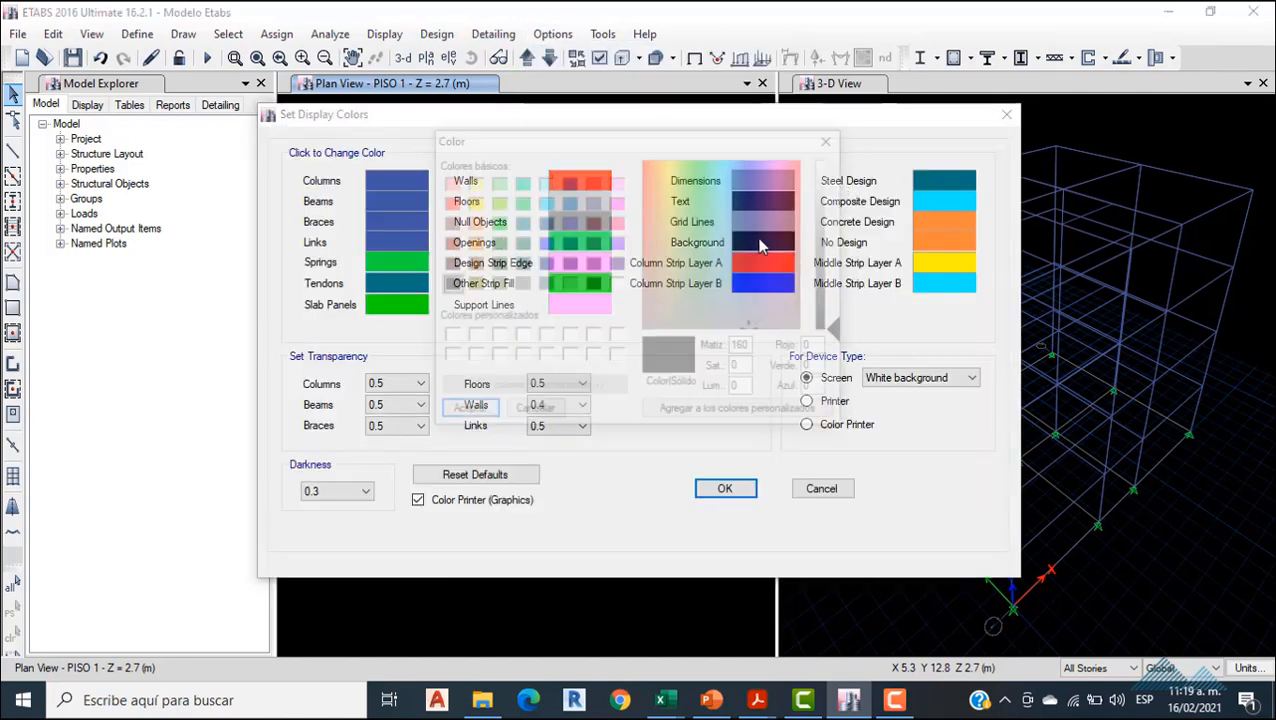
left_click(617, 285)
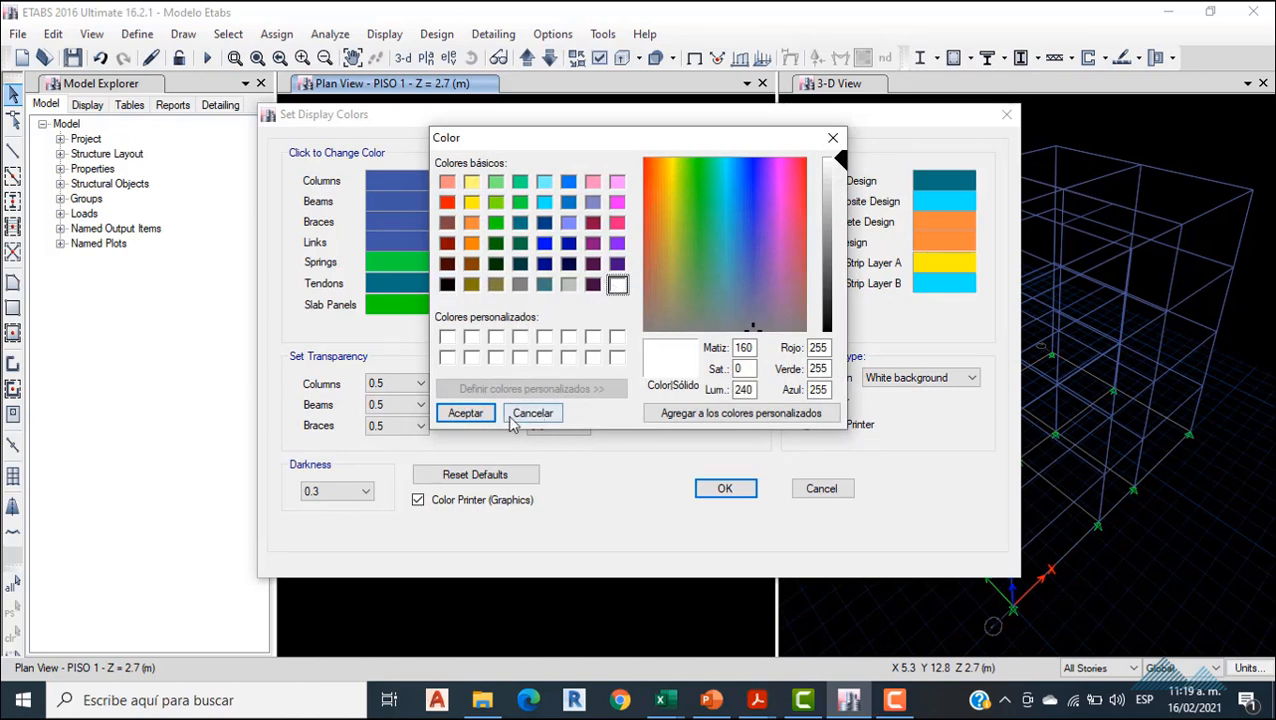
left_click(467, 413)
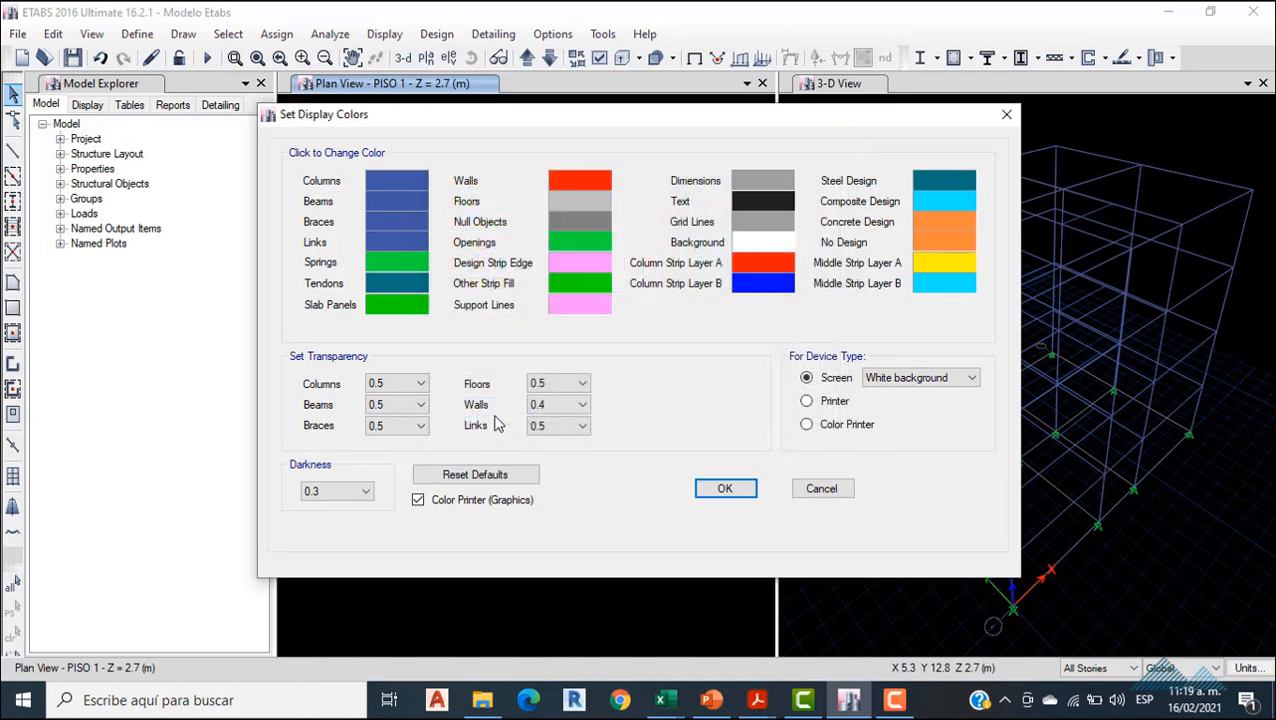
left_click(725, 488)
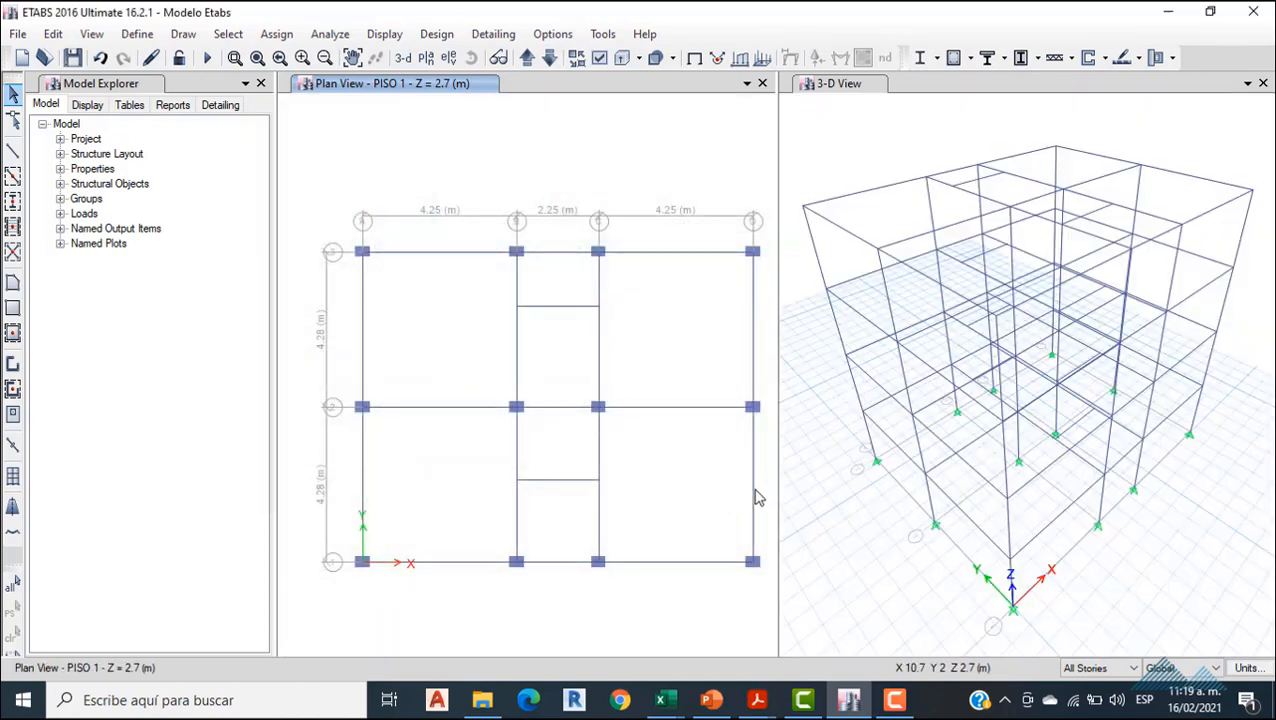
left_click(886, 147)
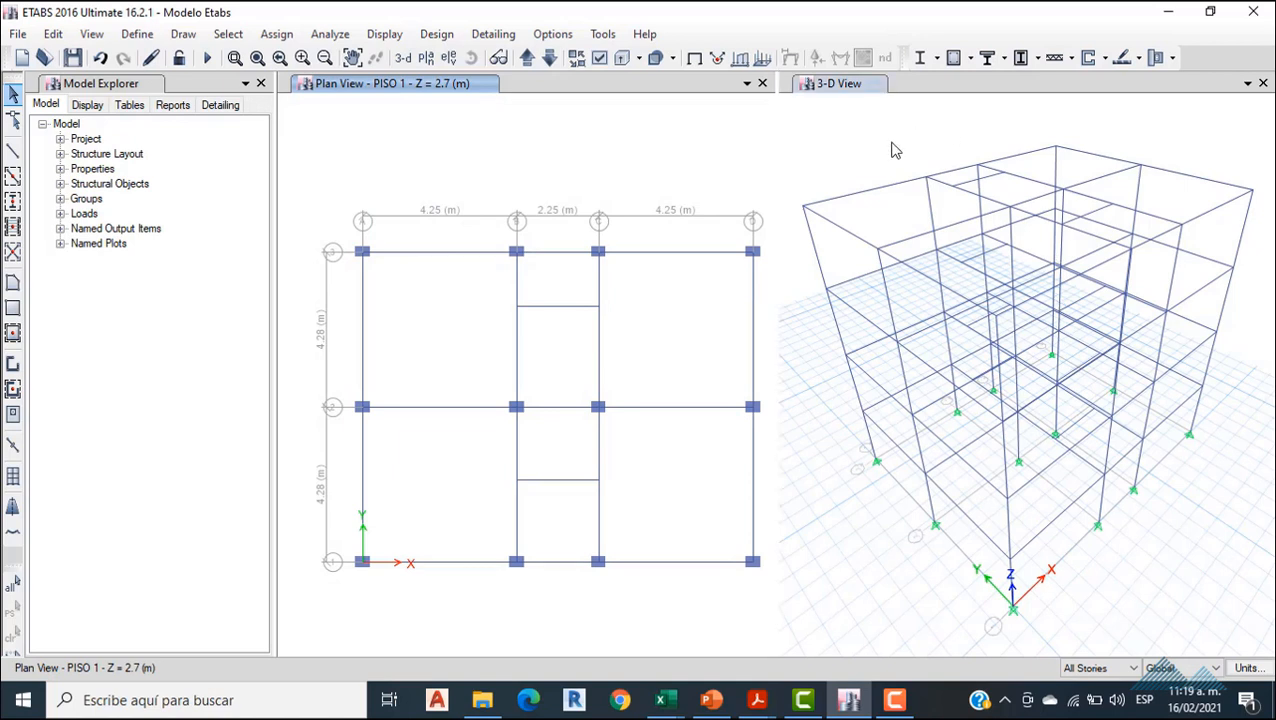
left_click(622, 60)
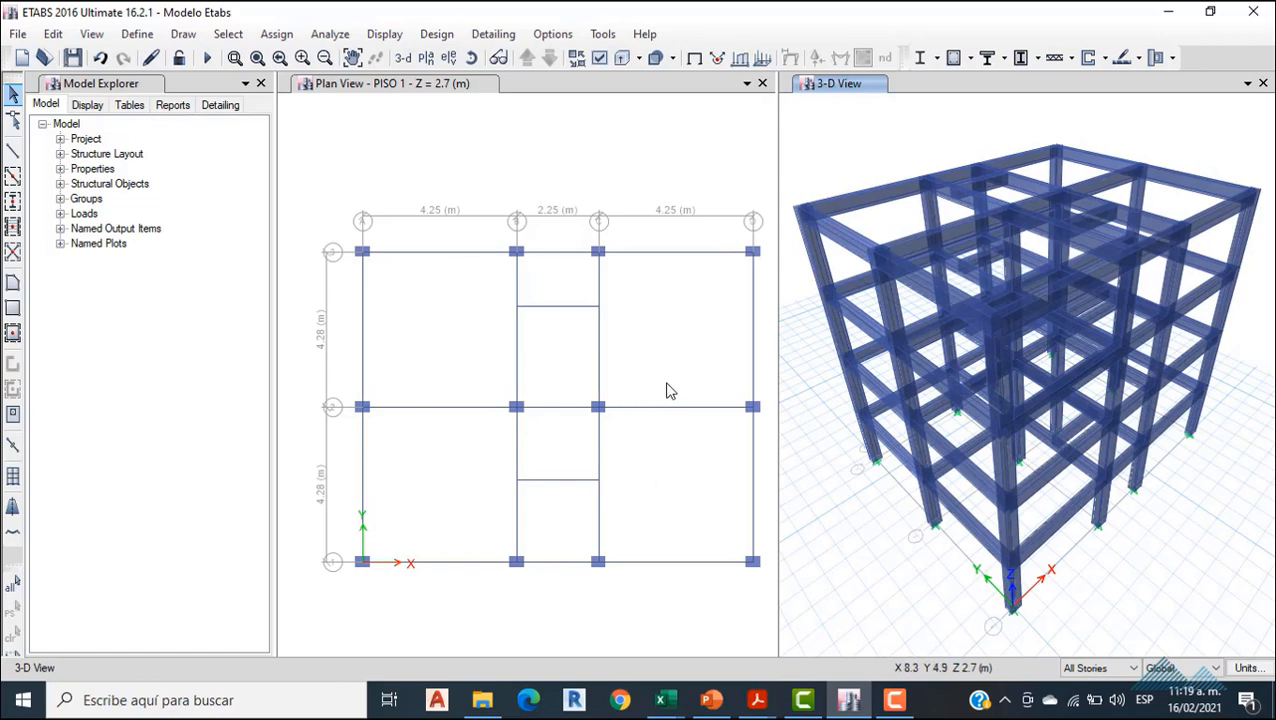
- Add a new slab section property named LOSETA e=8CM
left_click(138, 35)
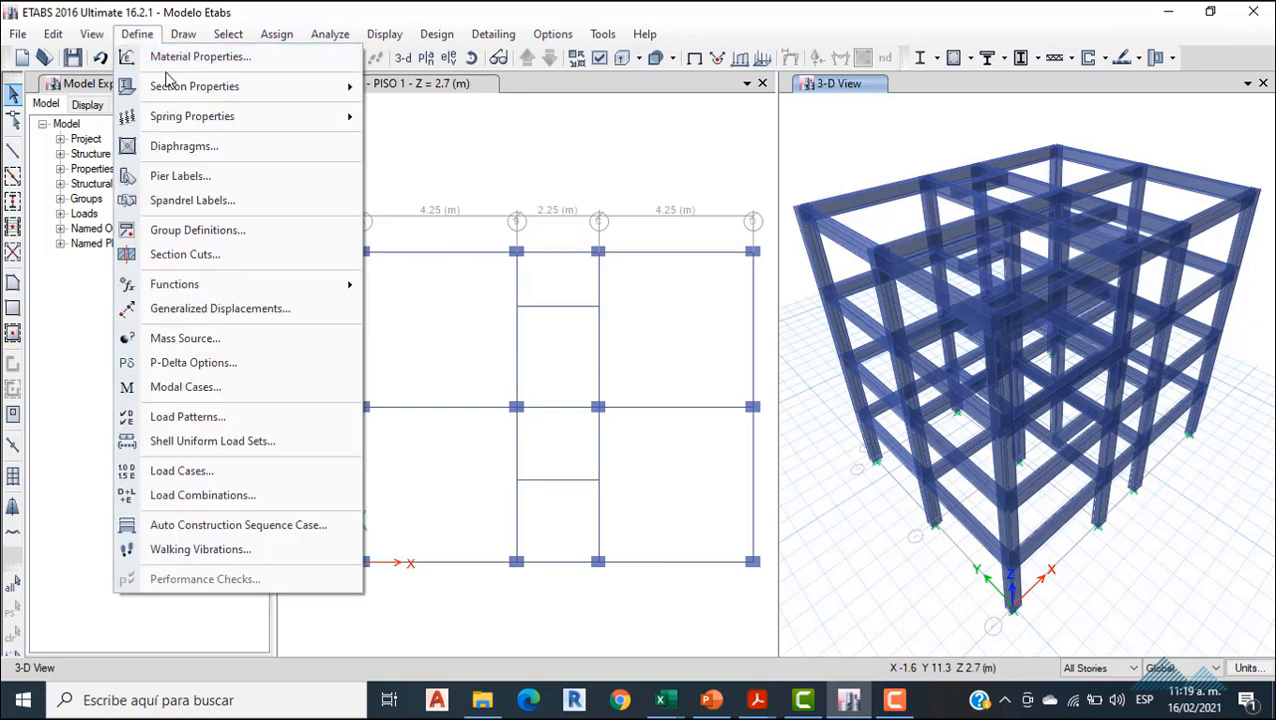
mouse_move(277, 93)
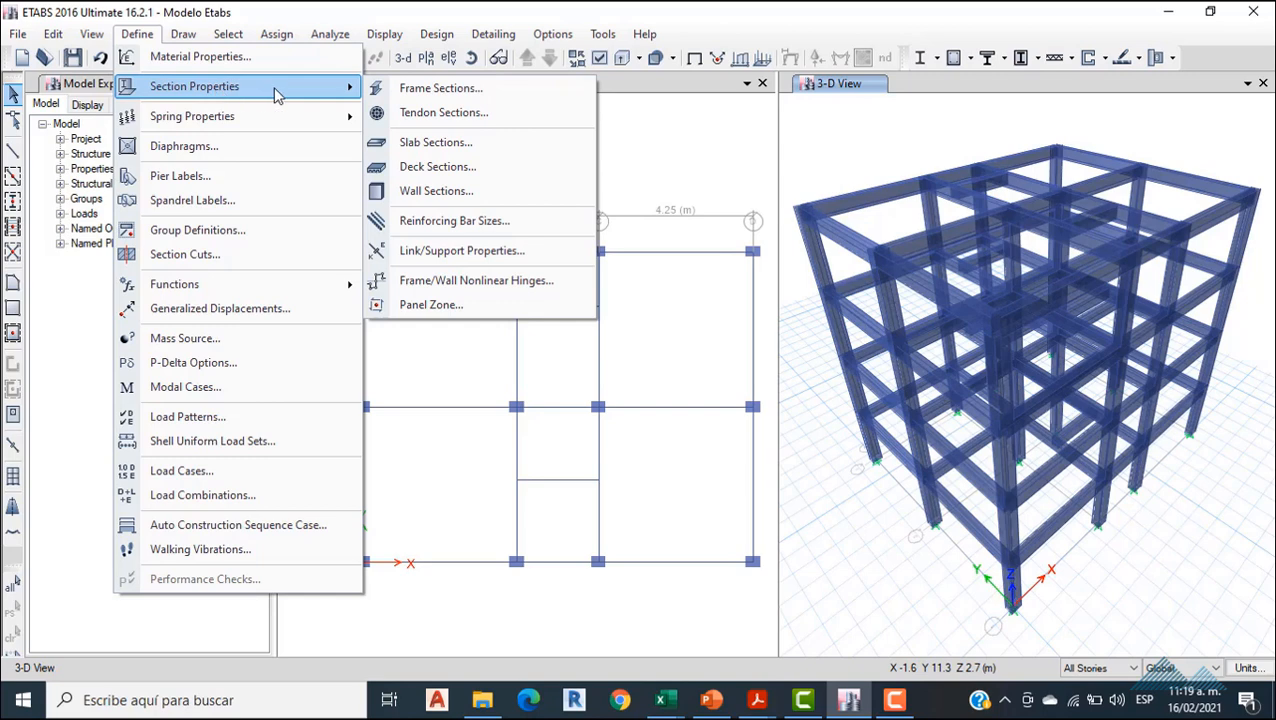
left_click(462, 143)
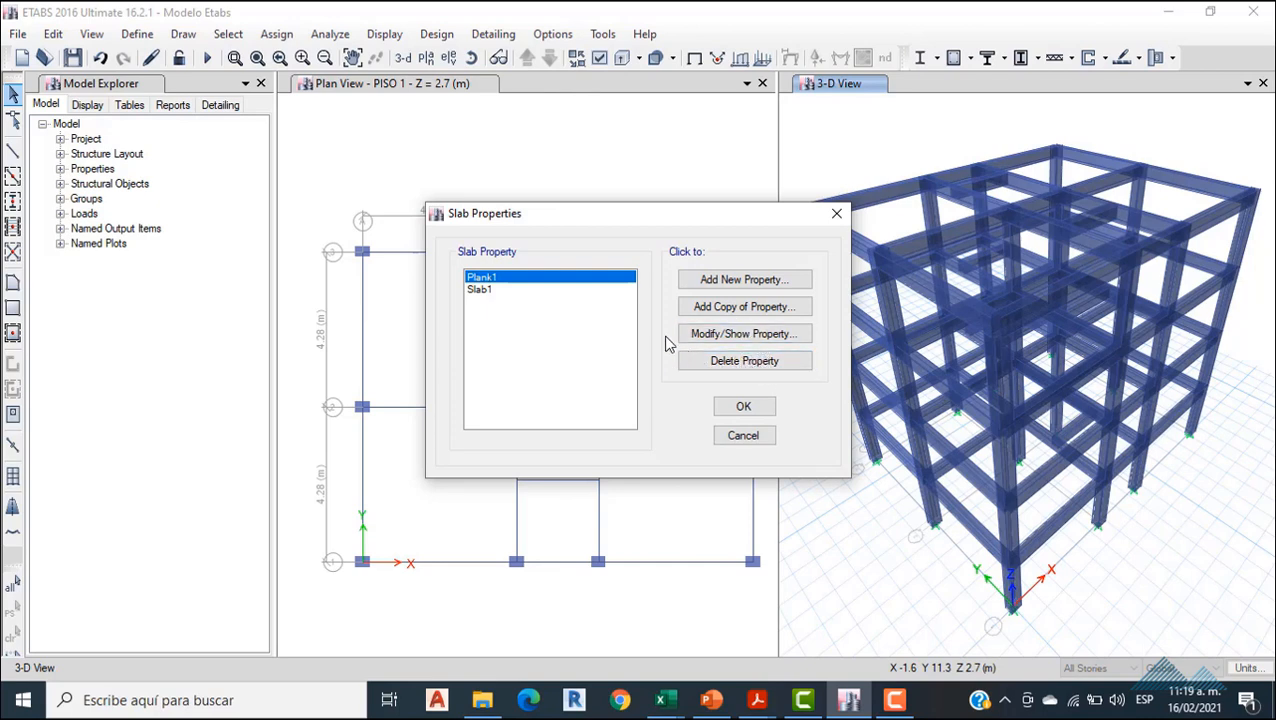
left_click(745, 280)
left_click_drag(674, 141, 494, 140)
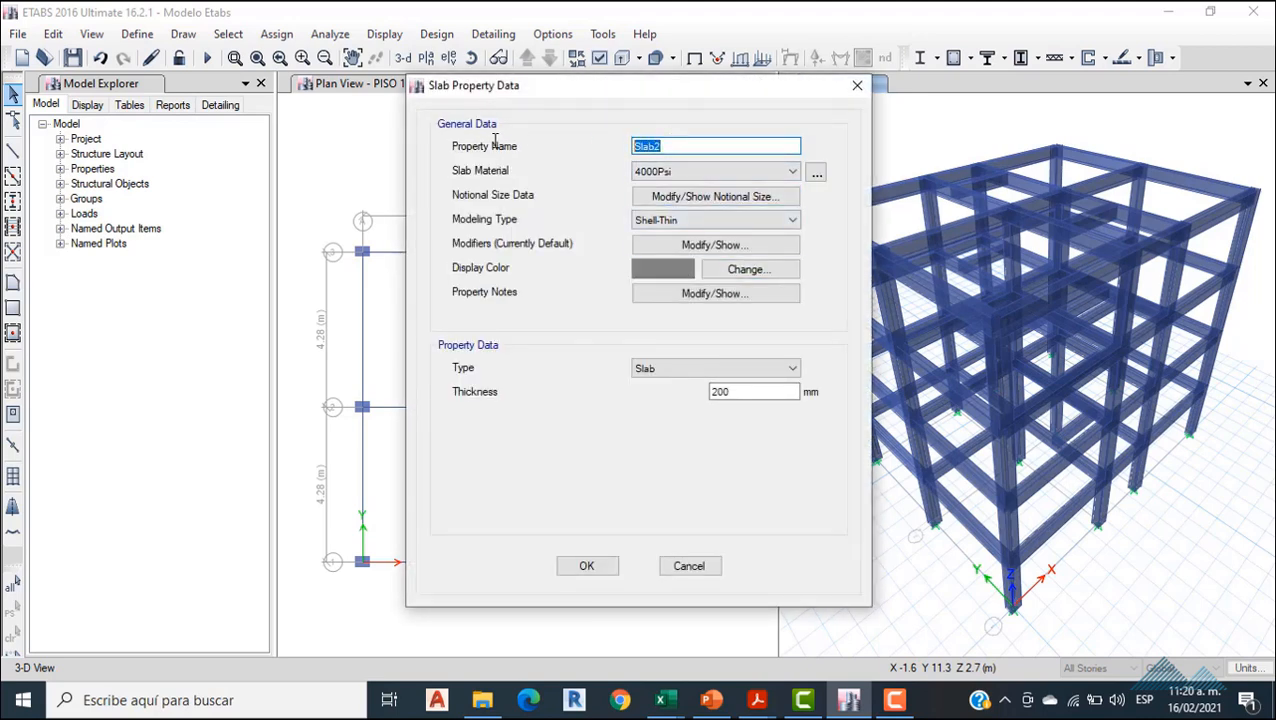
type("LOSETA e=8CM")
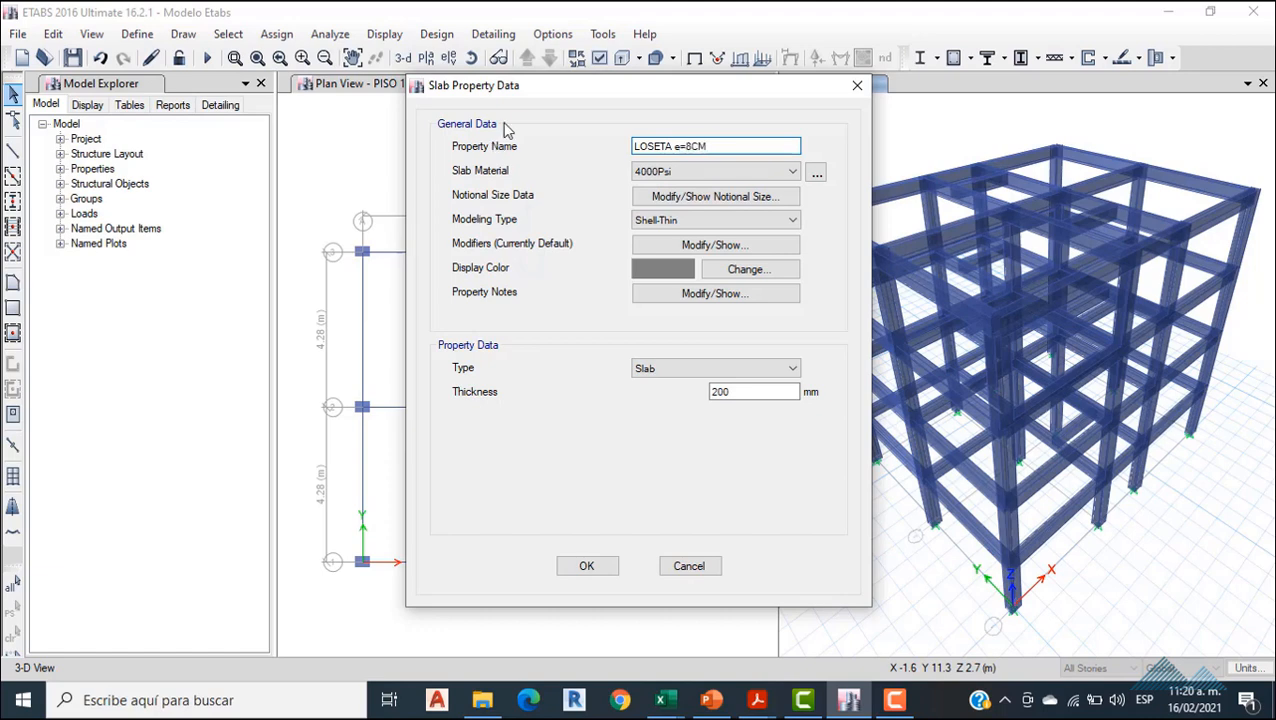
- Set the new slab property's material to CONCRETO 21 MPa and its modeling type to Membrane
left_click(688, 172)
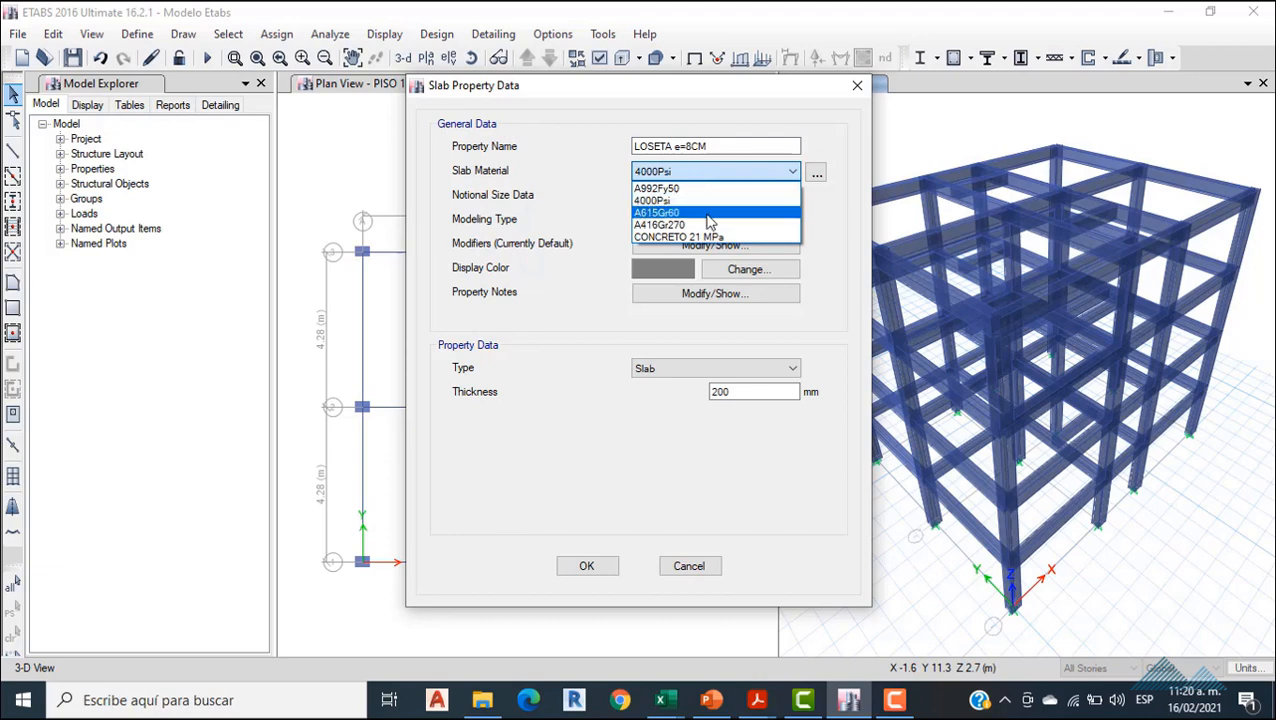
left_click(714, 237)
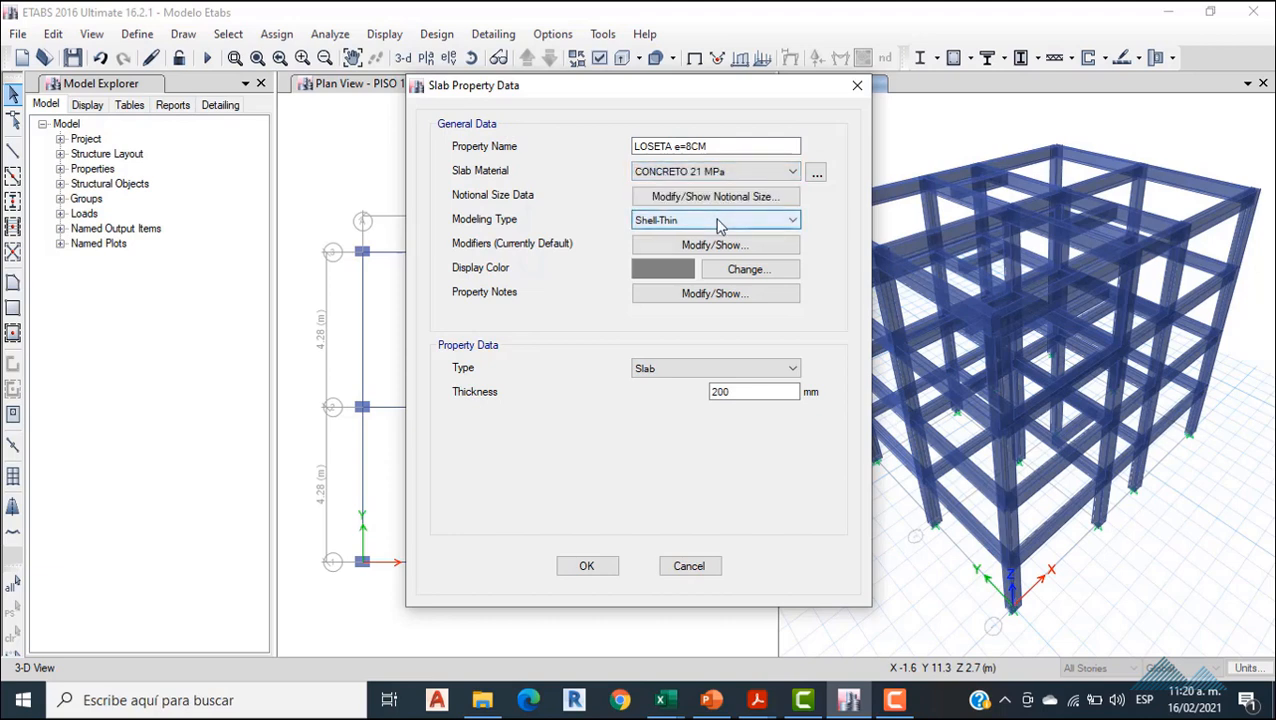
left_click(717, 222)
left_click(708, 261)
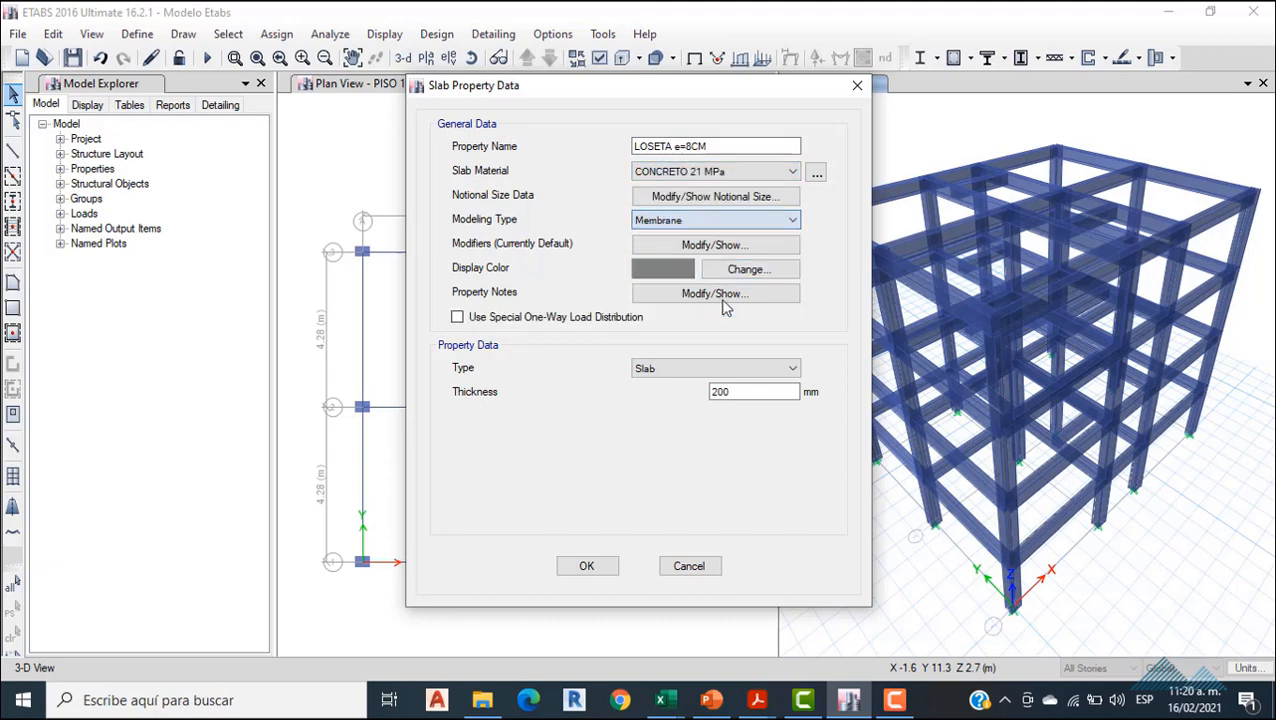
- Set the LOSETA e=8CM slab thickness to 80 mm and accept the property
double_click(752, 391)
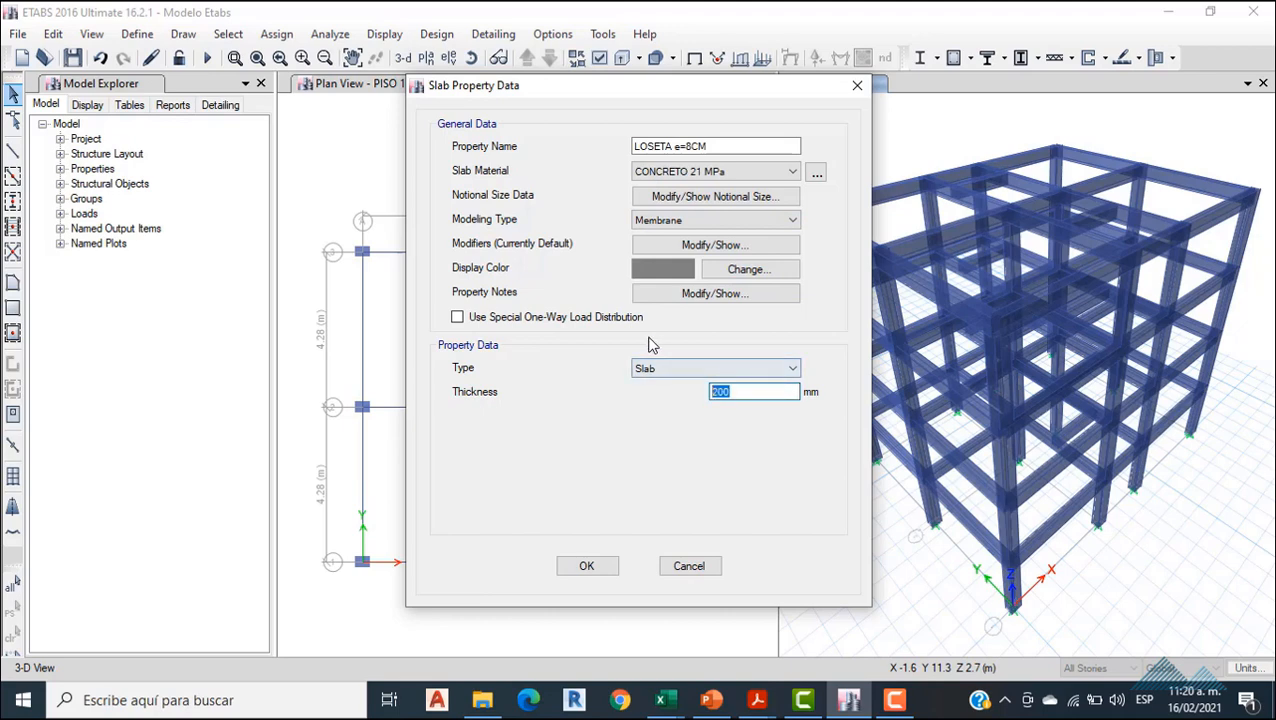
type("80")
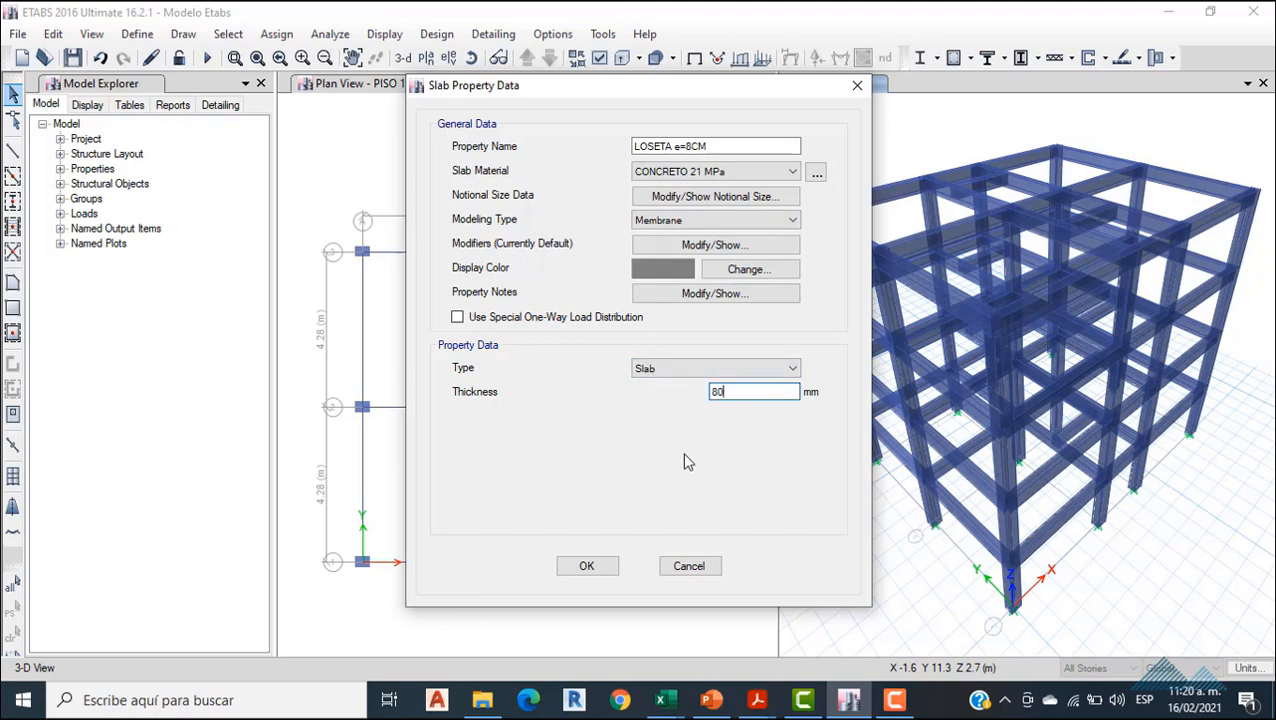
left_click(586, 566)
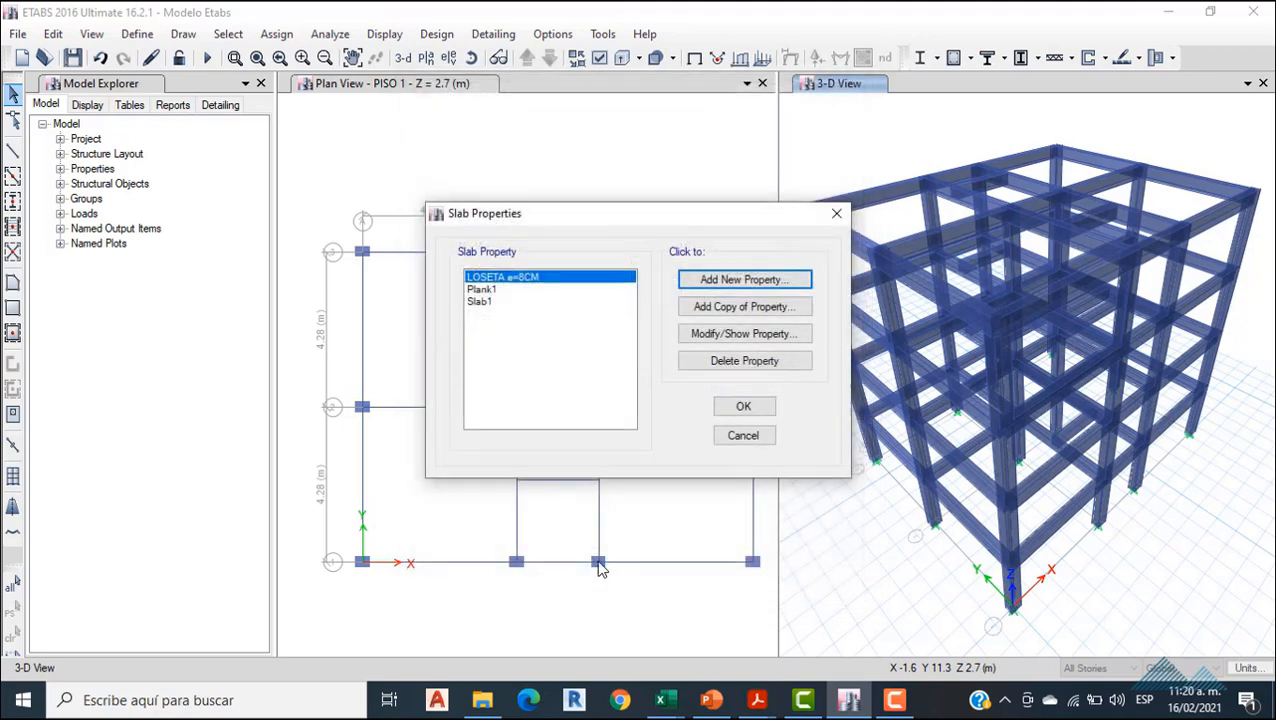
- Delete the Plank1 and Slab1 slab properties and accept the slab property list
left_click(482, 290)
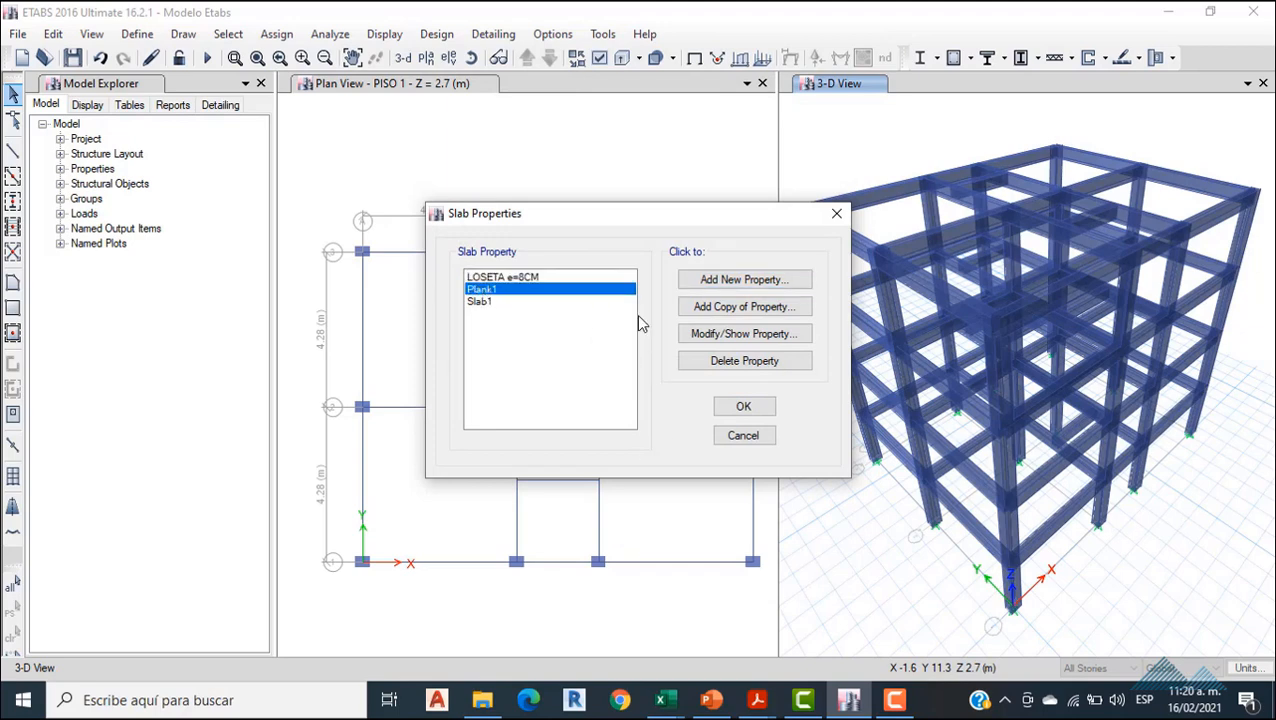
left_click(758, 362)
left_click(683, 412)
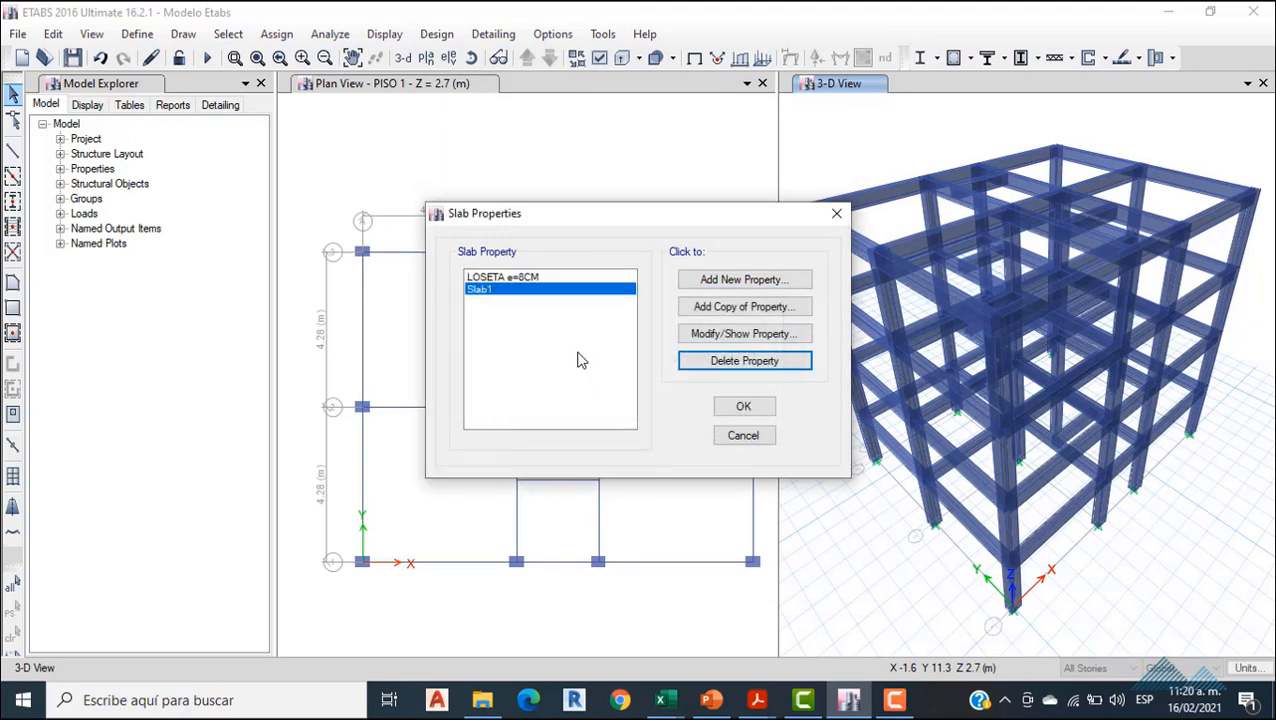
left_click(738, 364)
left_click(666, 414)
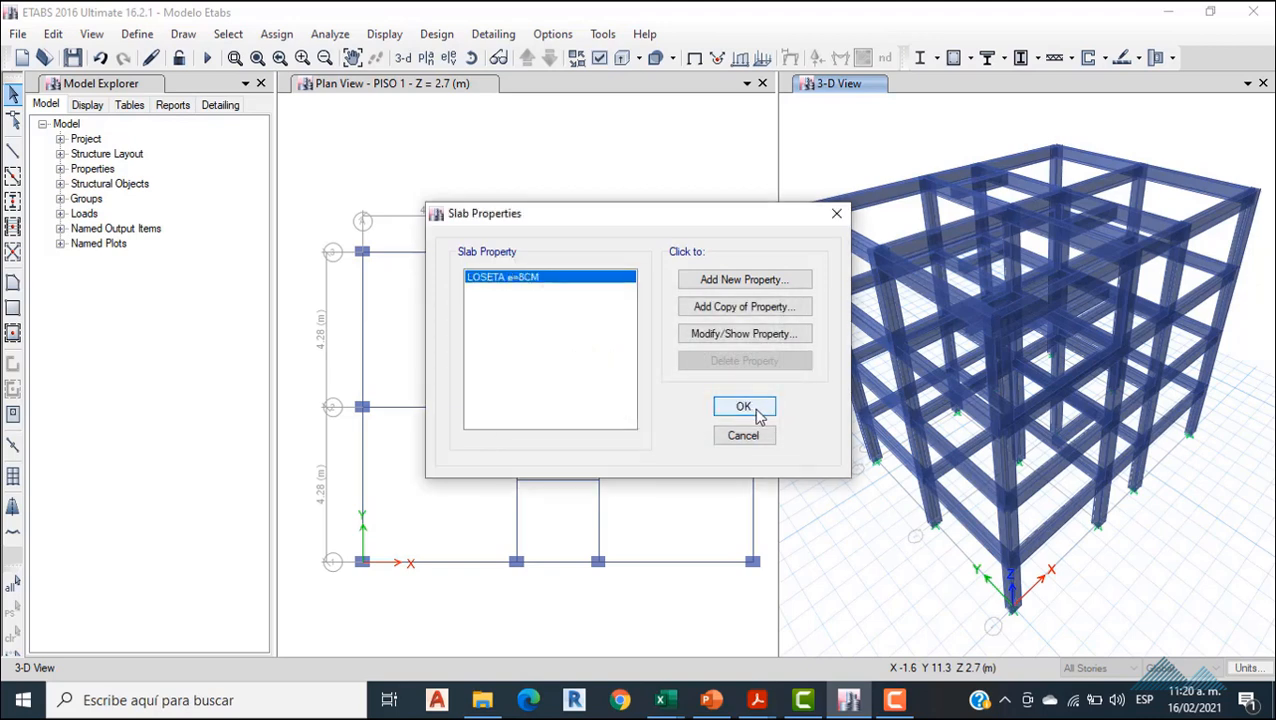
left_click(744, 407)
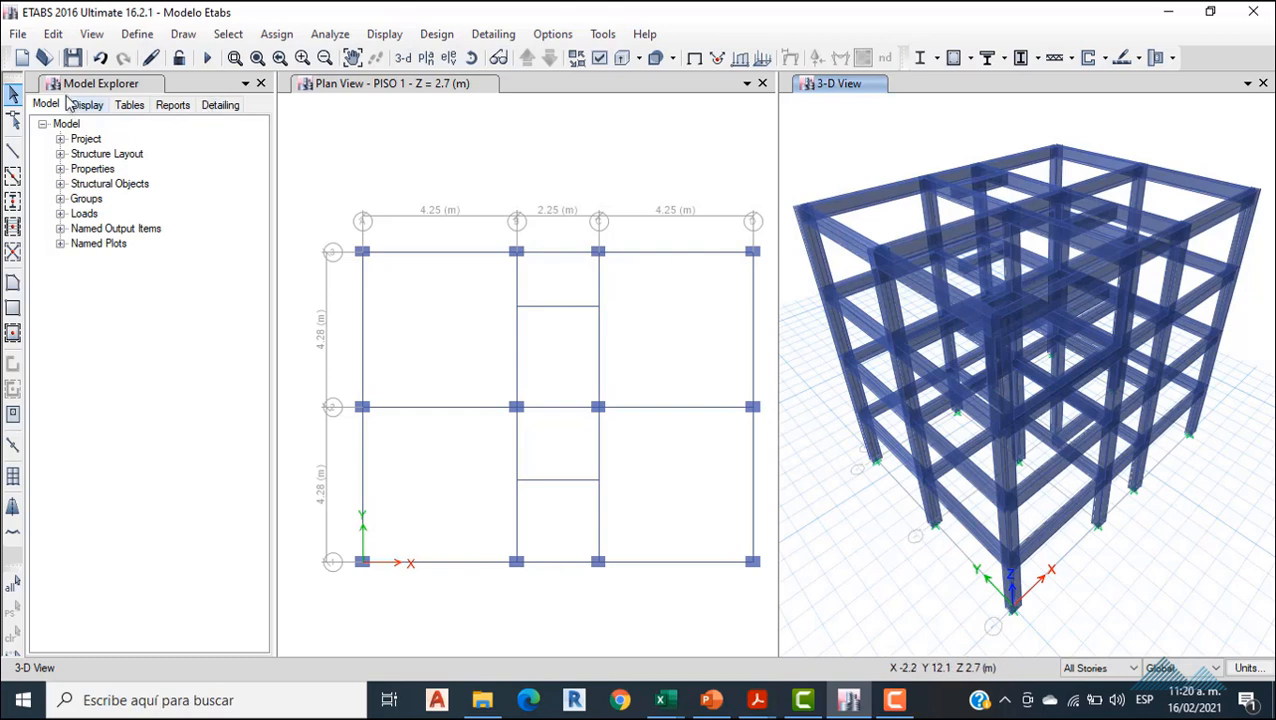
- Add four VGT 10X45 secondary beams parallel to Y in each of the four 4.25 m wide bays, on all stories
left_click(14, 227)
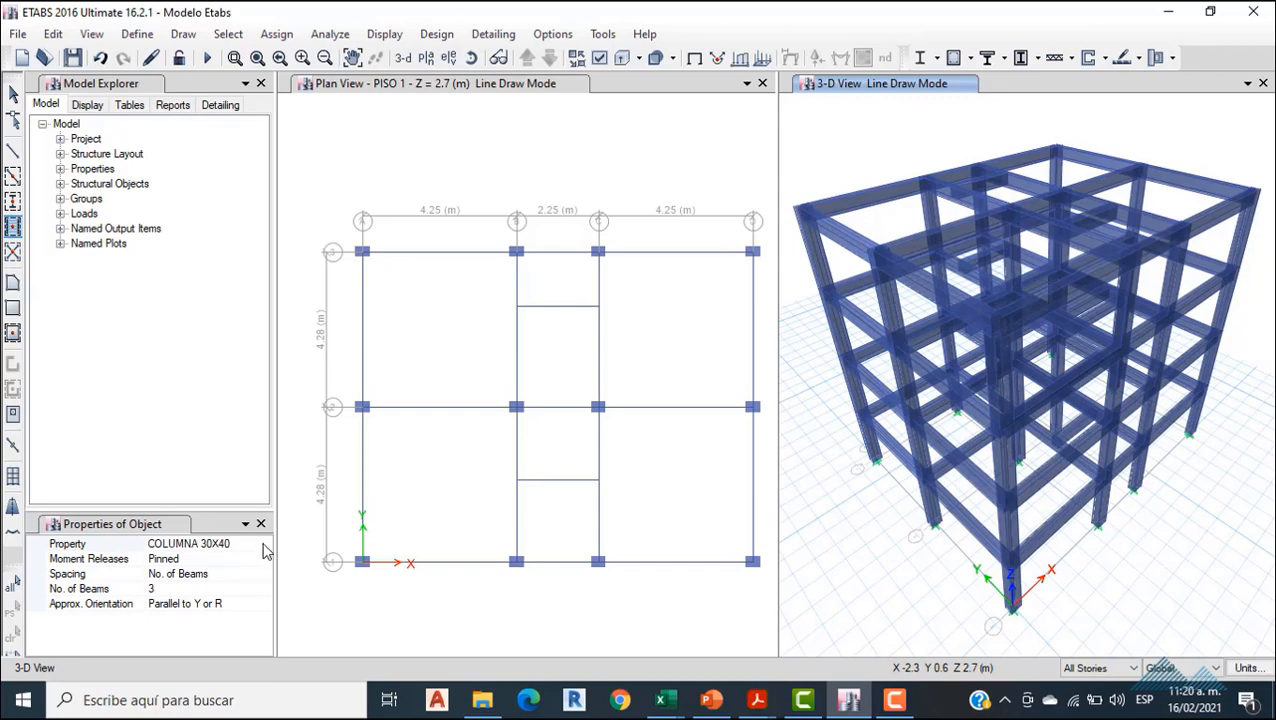
left_click(265, 549)
left_click(264, 548)
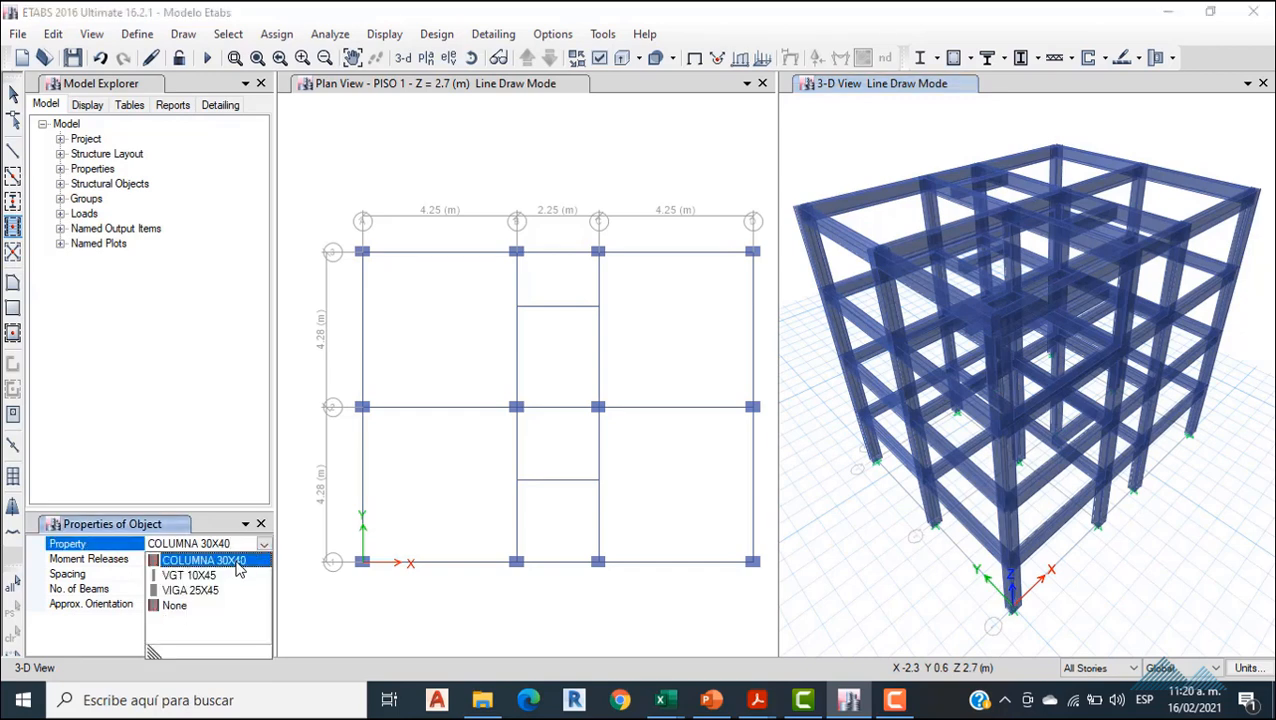
left_click(231, 578)
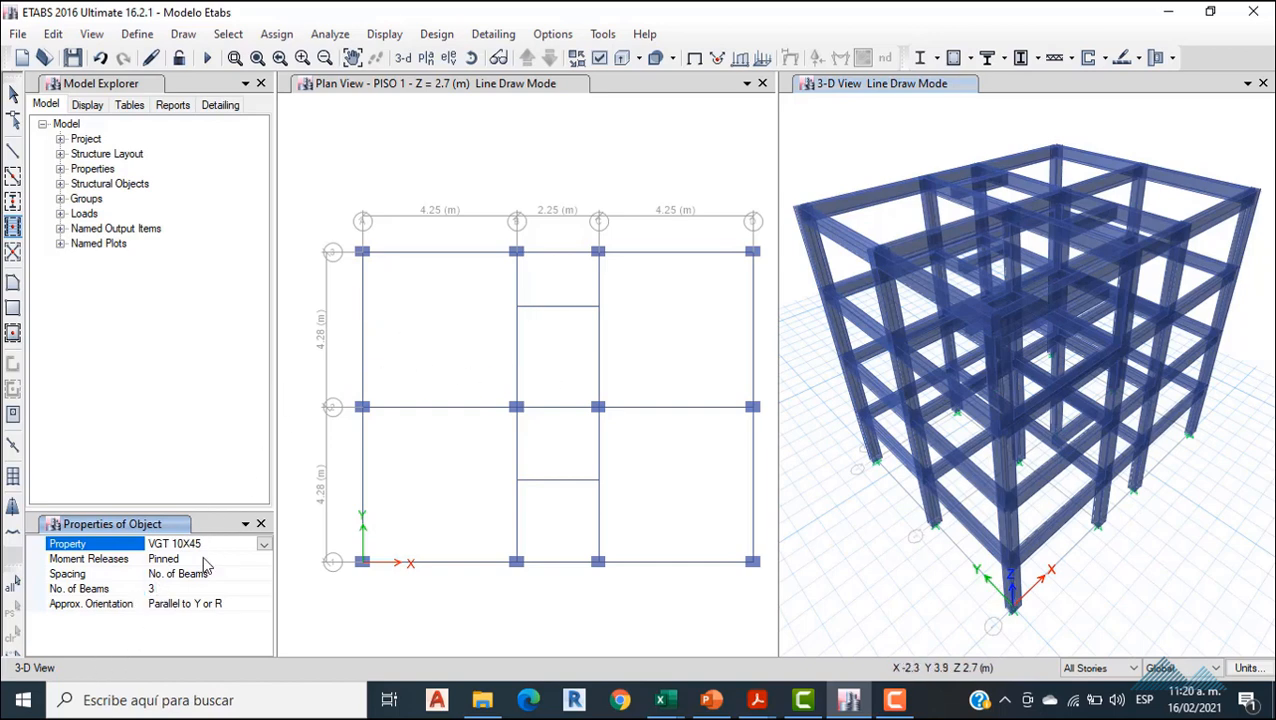
left_click(166, 590)
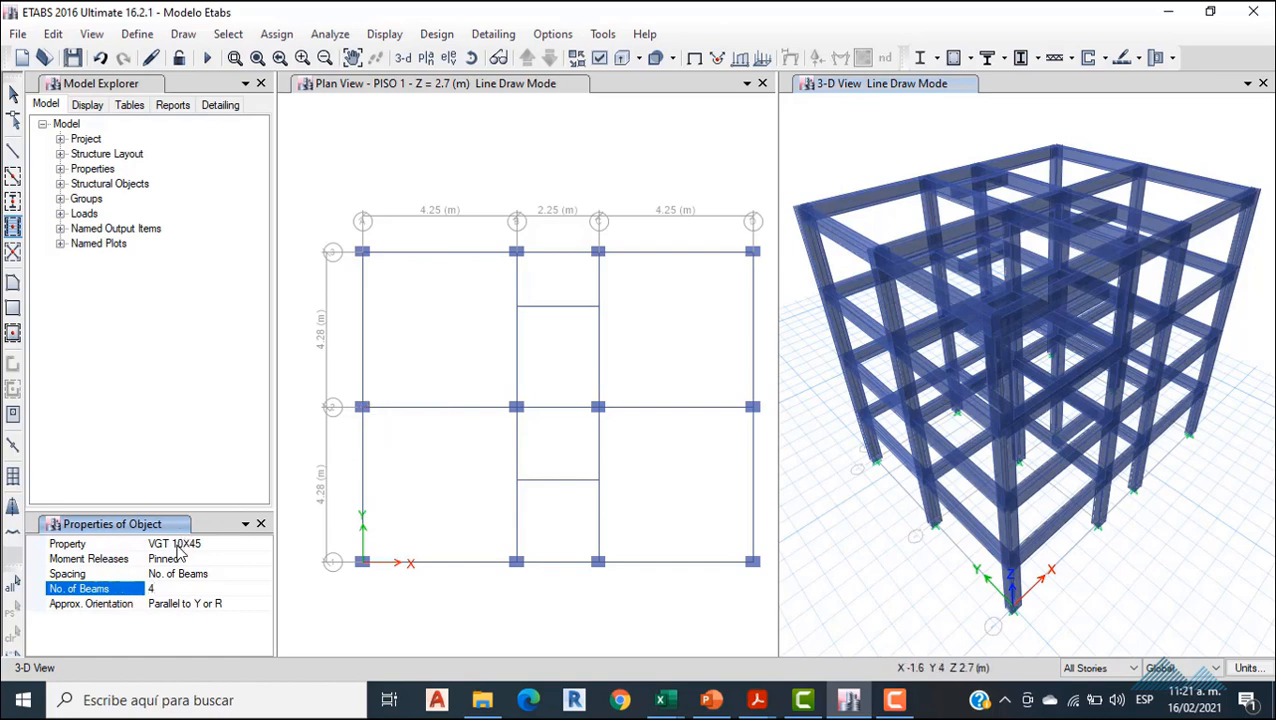
left_click(419, 330)
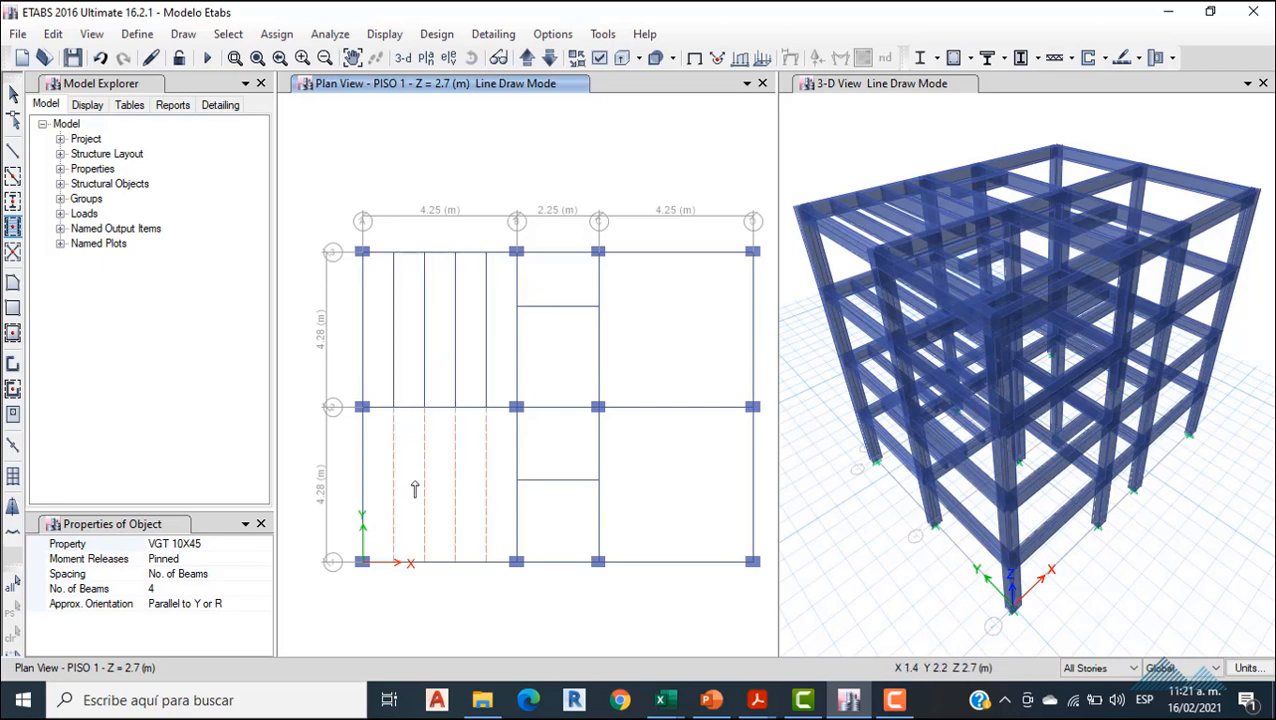
left_click(685, 310)
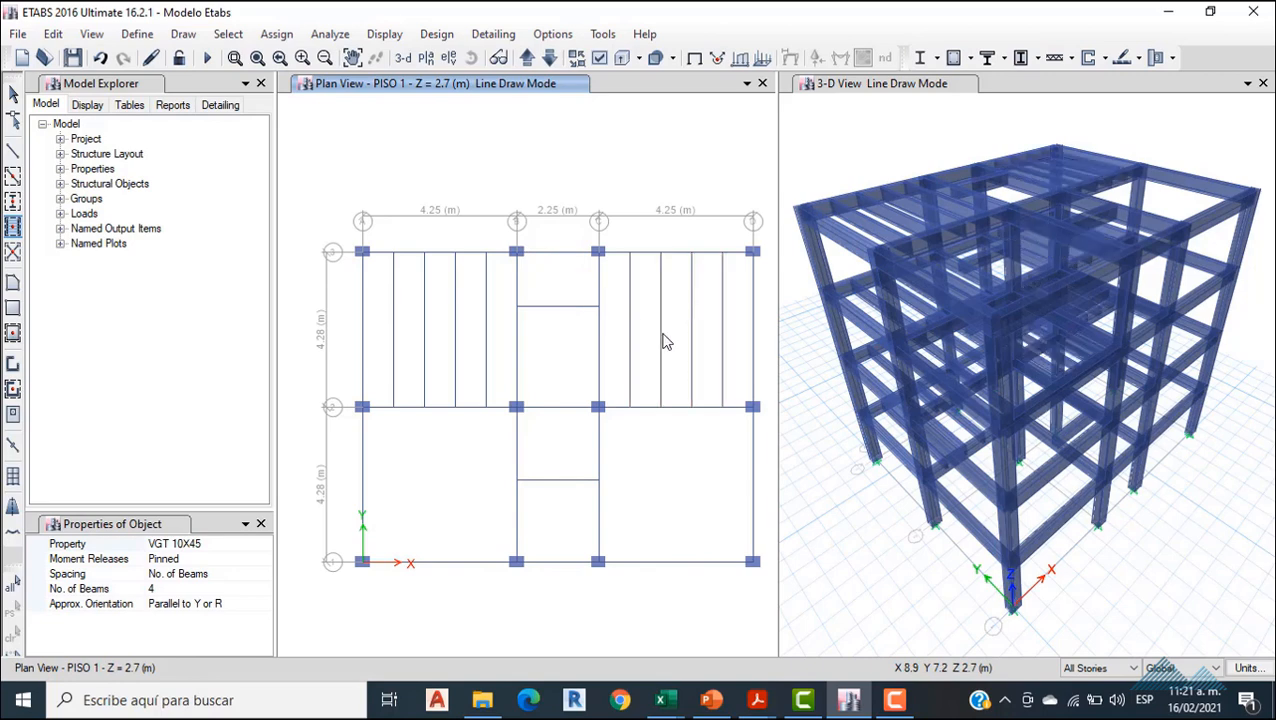
left_click(436, 527)
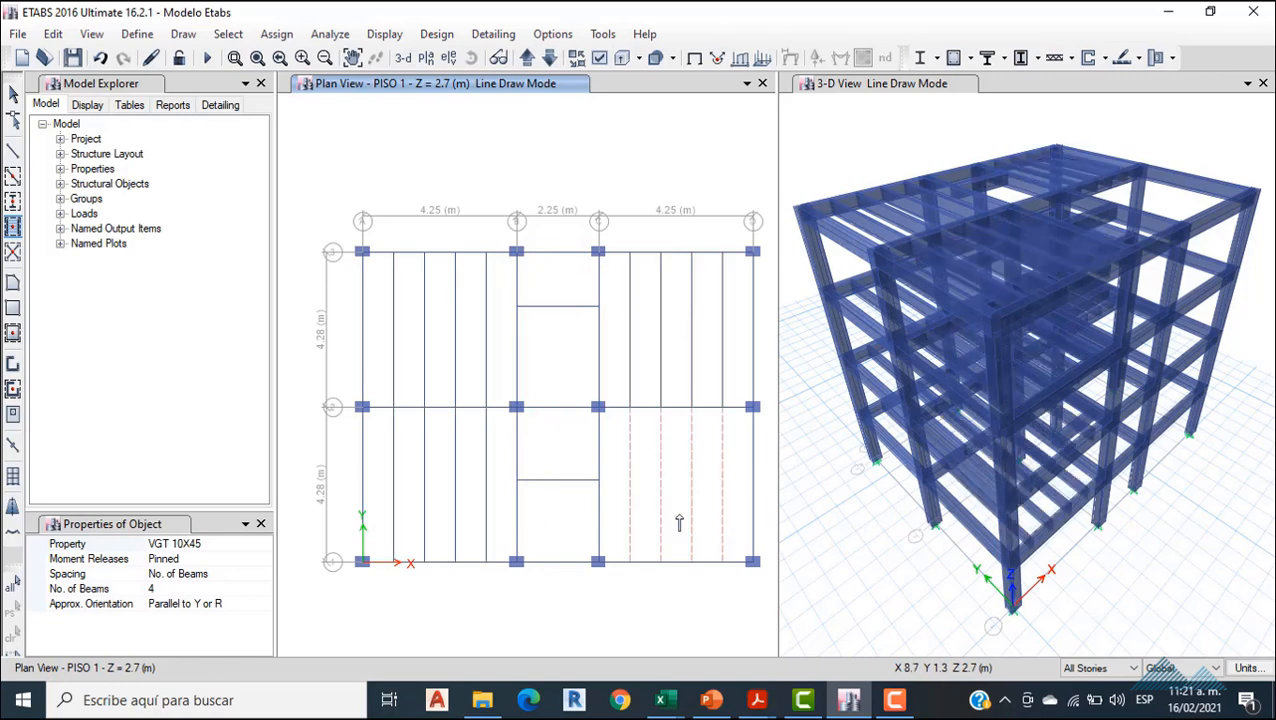
left_click(679, 522)
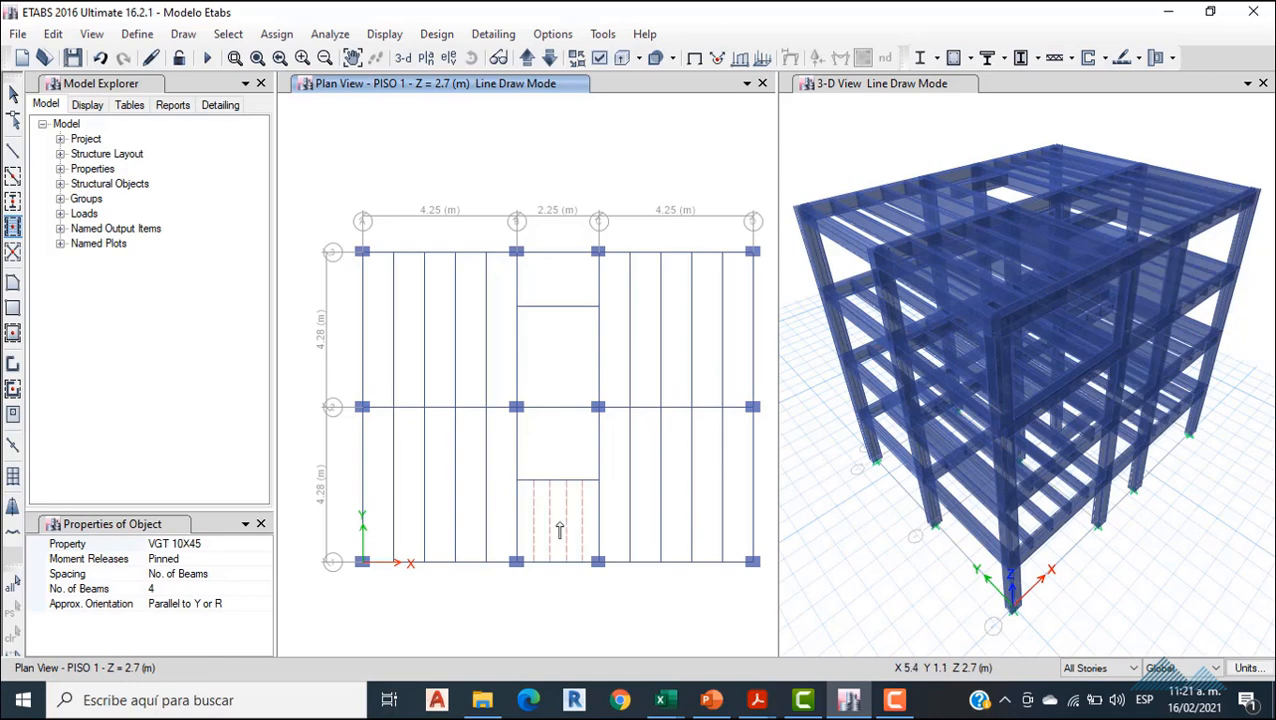
- Add two VGT 10X45 secondary beams in each of the two central panels between grids B and C, directly above grid lines 1 and 2
left_click(177, 588)
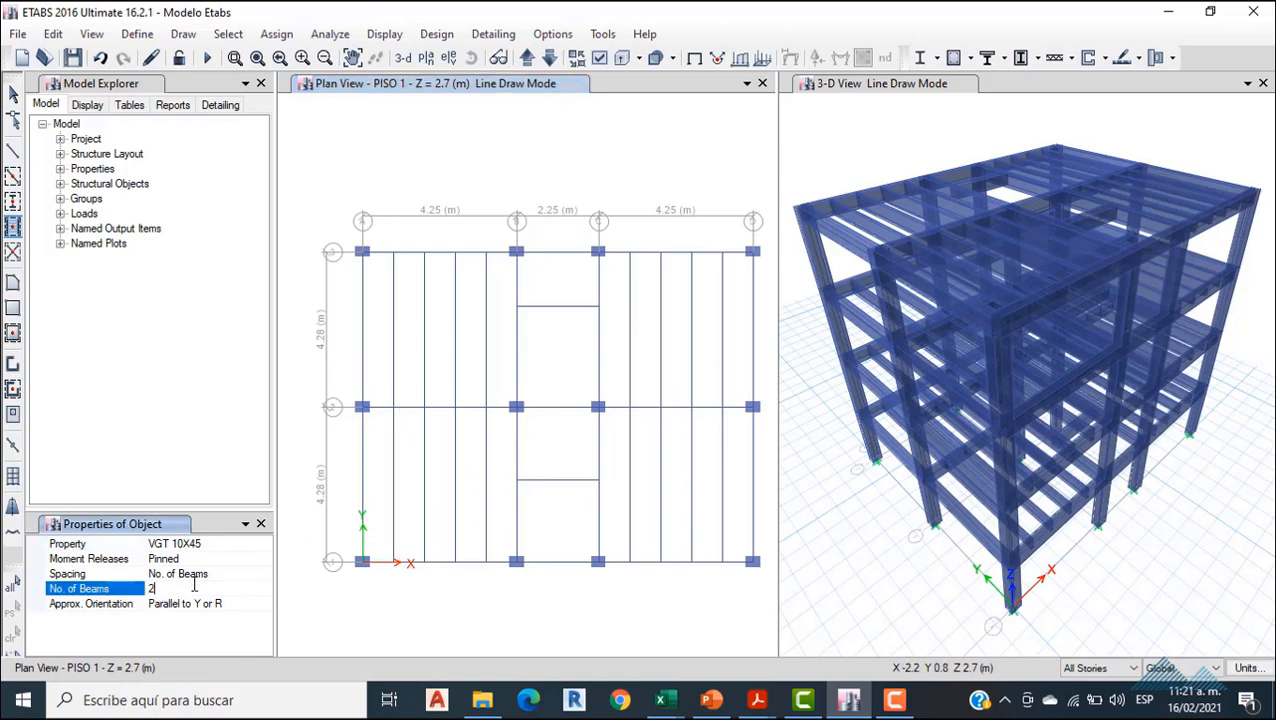
type("2")
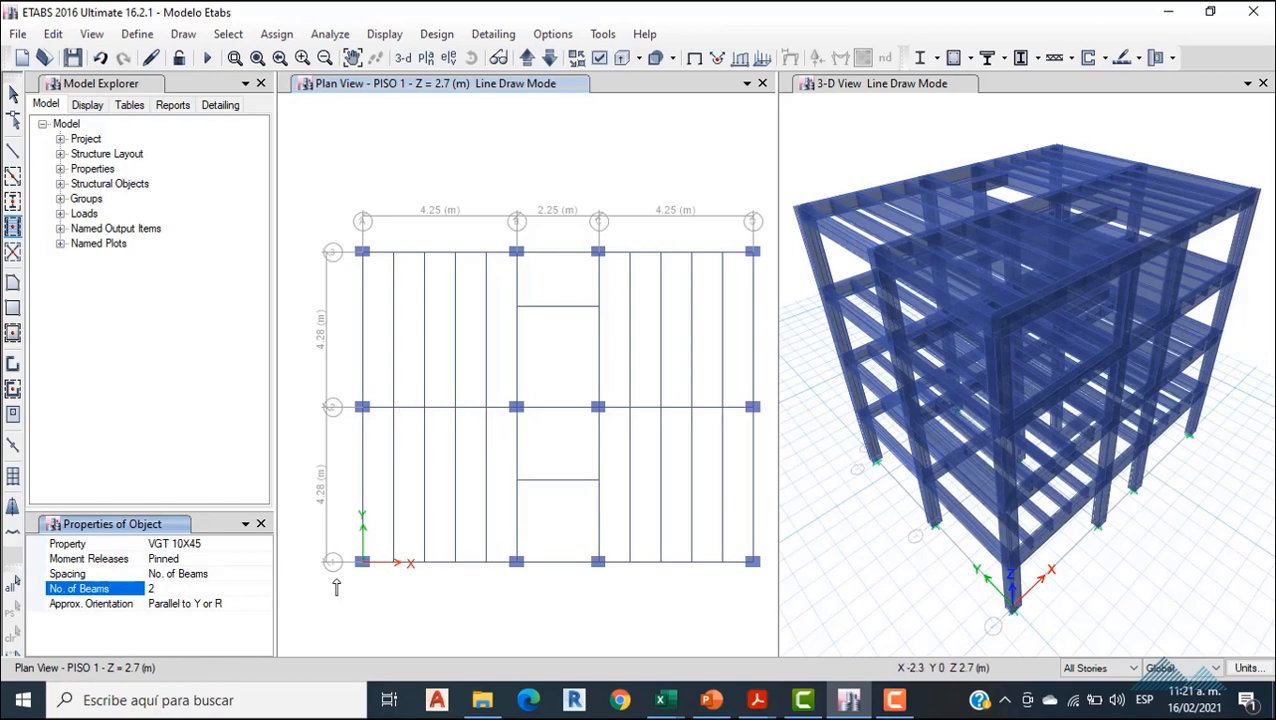
left_click(537, 528)
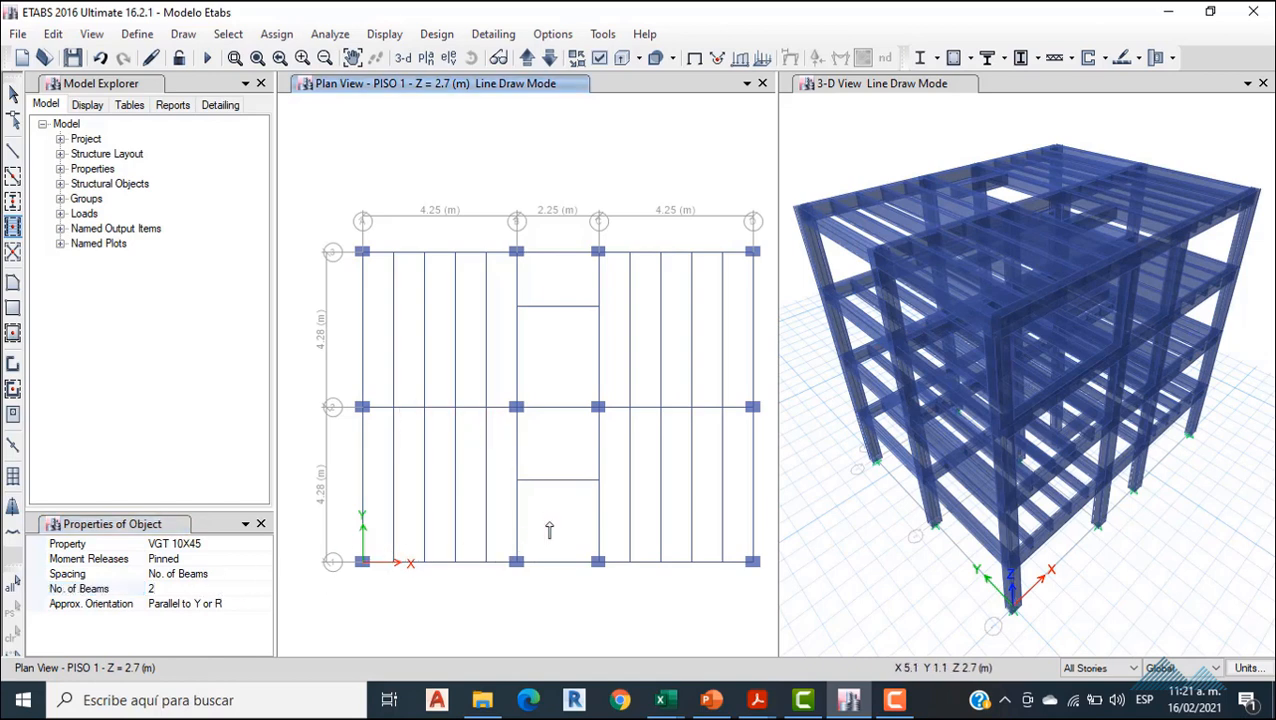
left_click(555, 350)
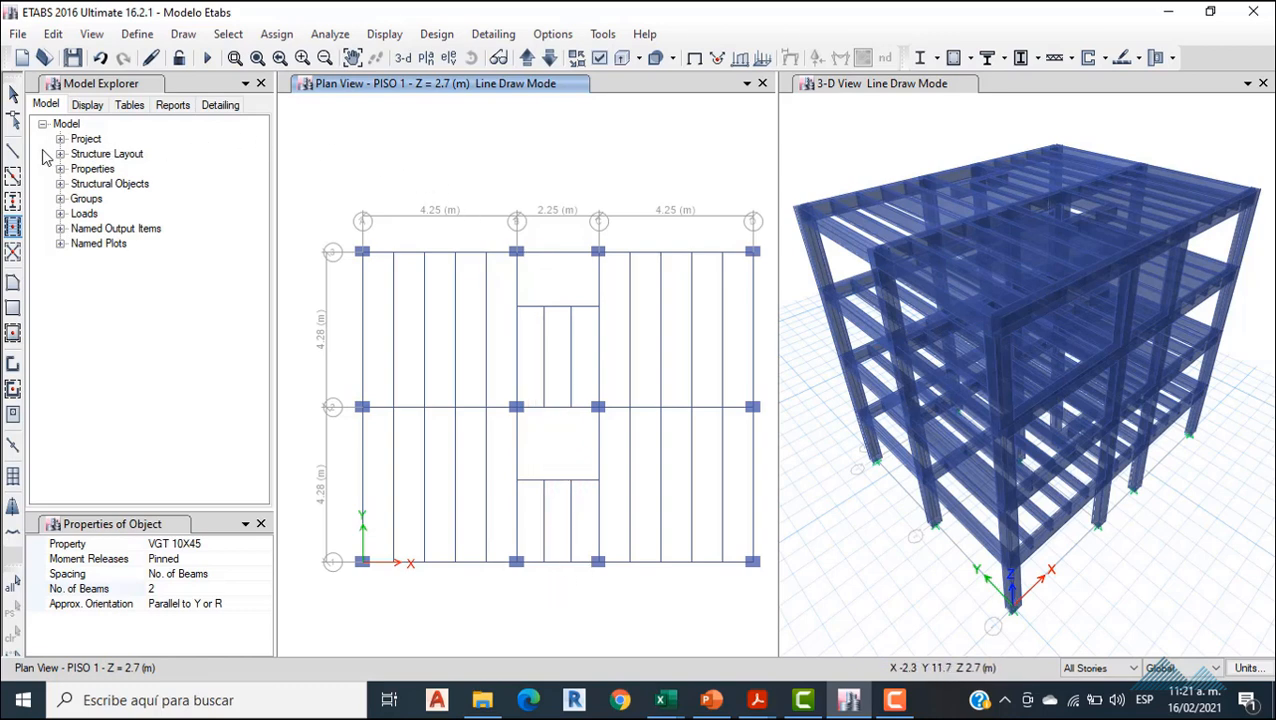
- With drawing limited to One Story, draw rectangular LOSETA e=8CM slabs on PISO 1 over both bays between grids A and B
left_click(13, 308)
left_click(265, 547)
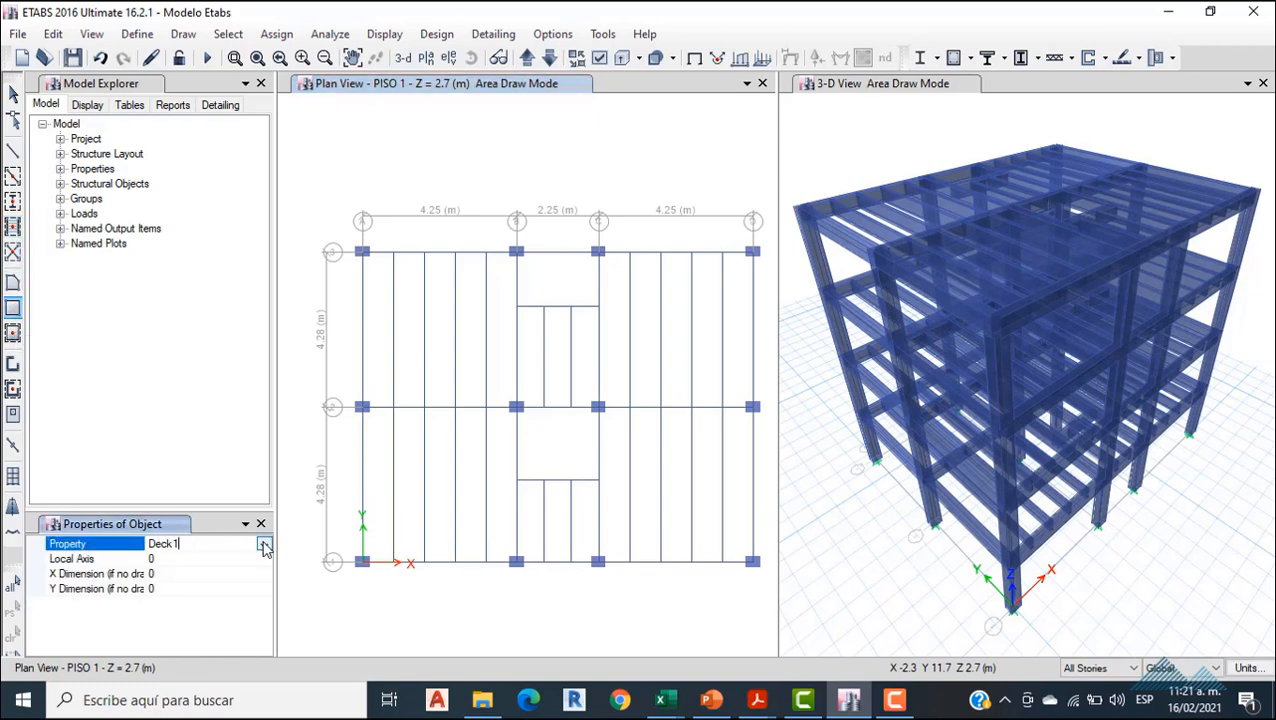
left_click(263, 544)
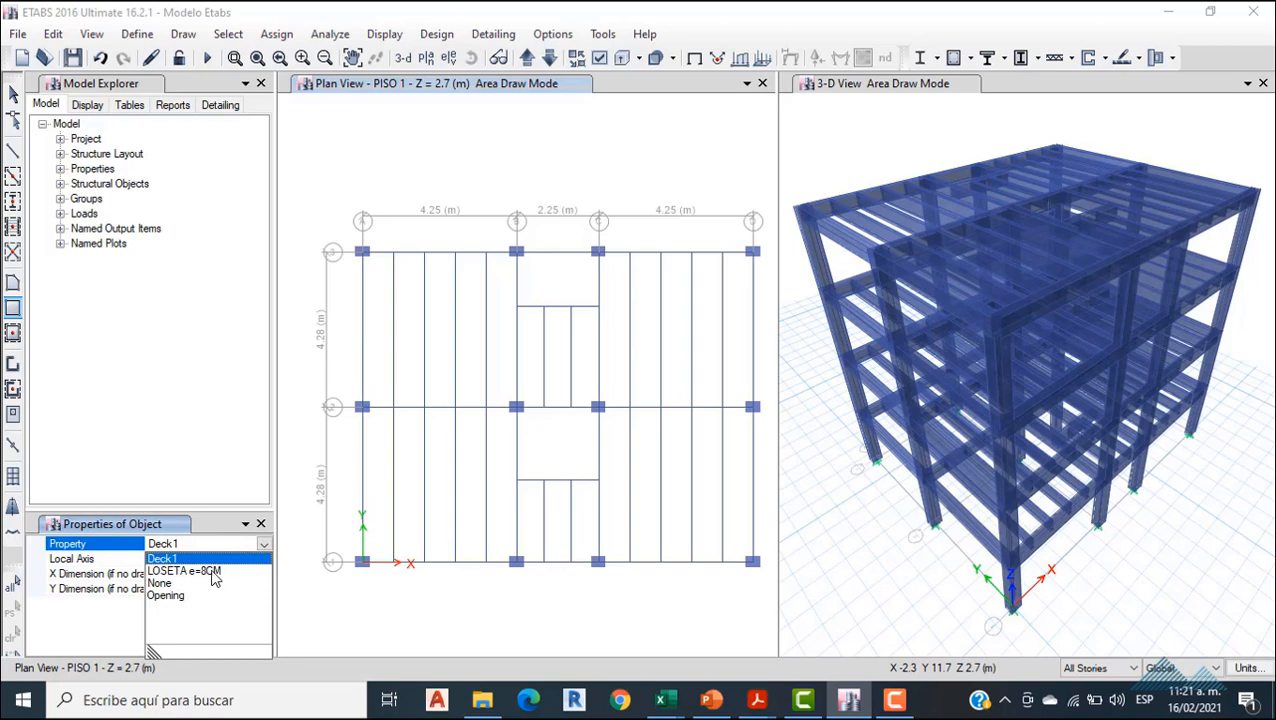
left_click(190, 571)
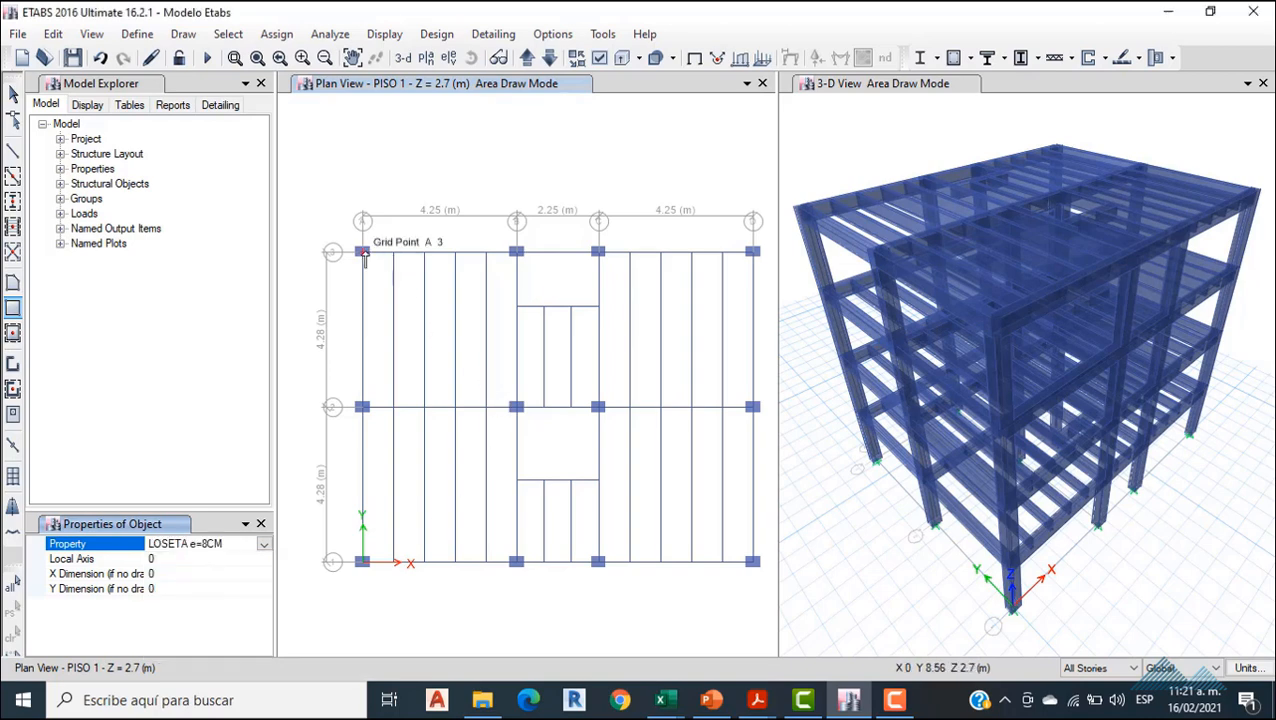
left_click(1098, 668)
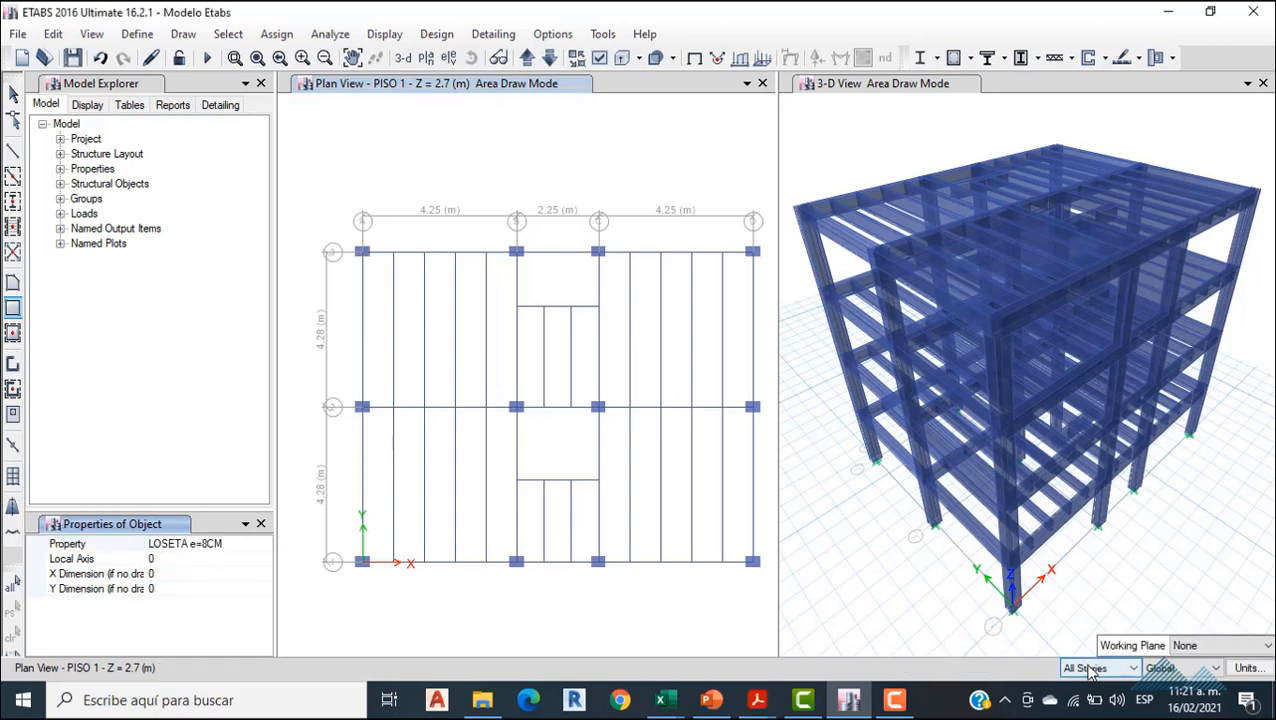
left_click(1090, 690)
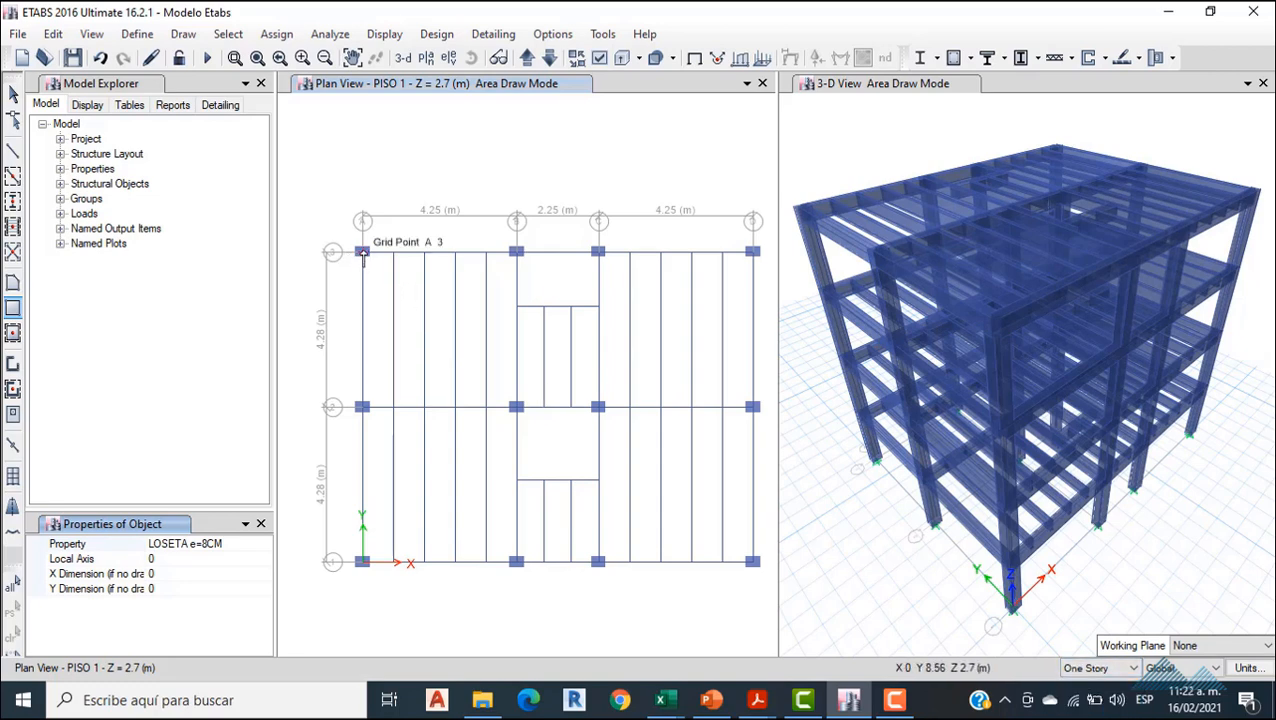
left_click(362, 251)
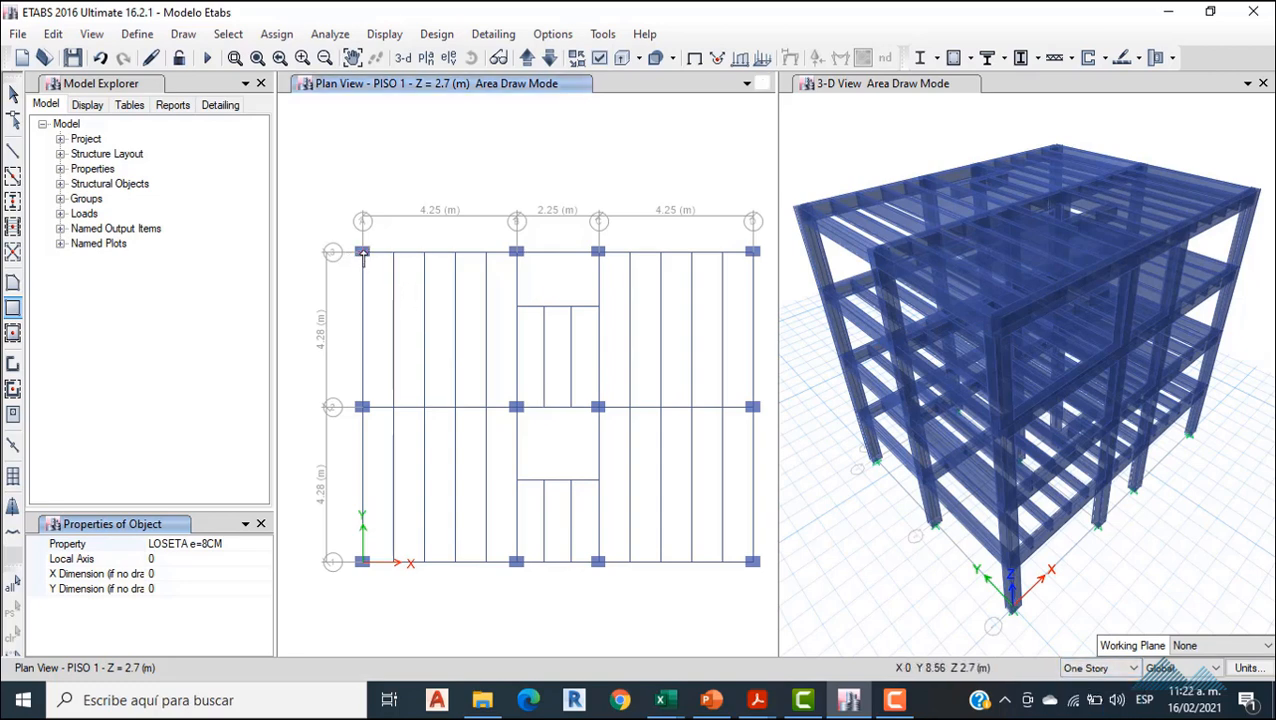
left_click(516, 408)
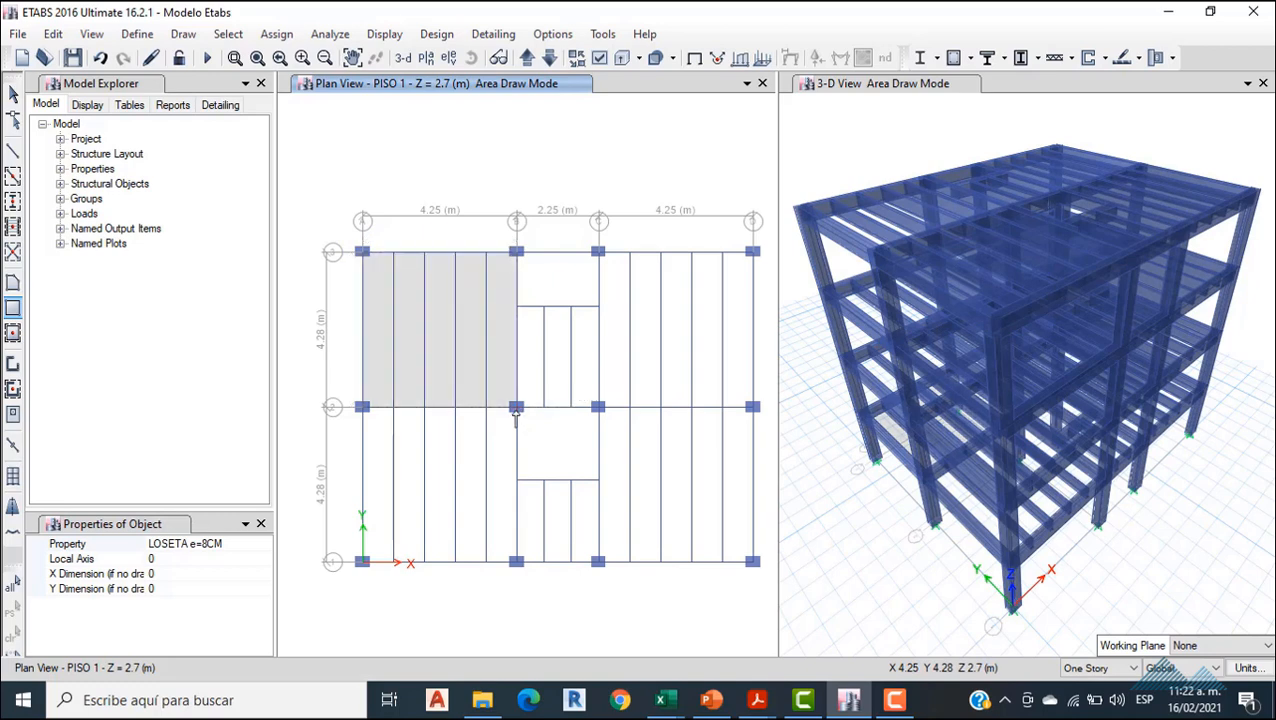
left_click(362, 406)
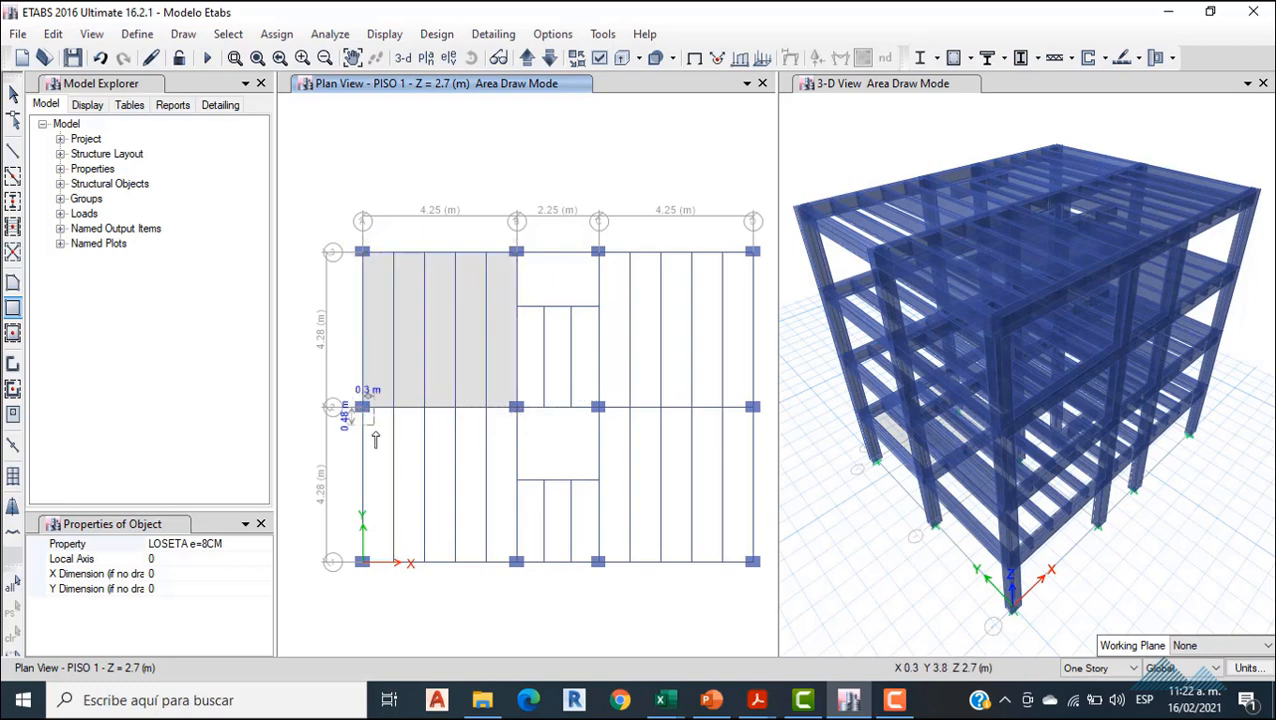
left_click(516, 561)
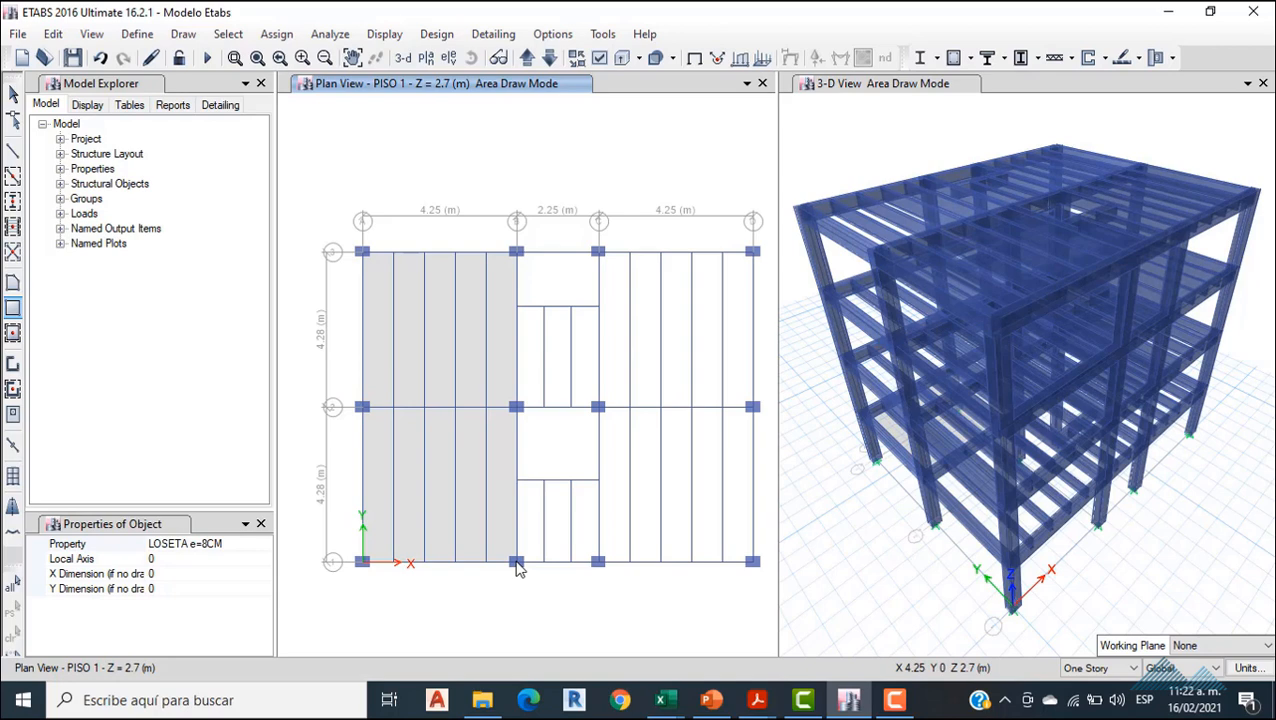
- Draw LOSETA e=8CM slabs over the two central panels with secondary beams between grids B and C, leaving the other two panels open
left_click(517, 306)
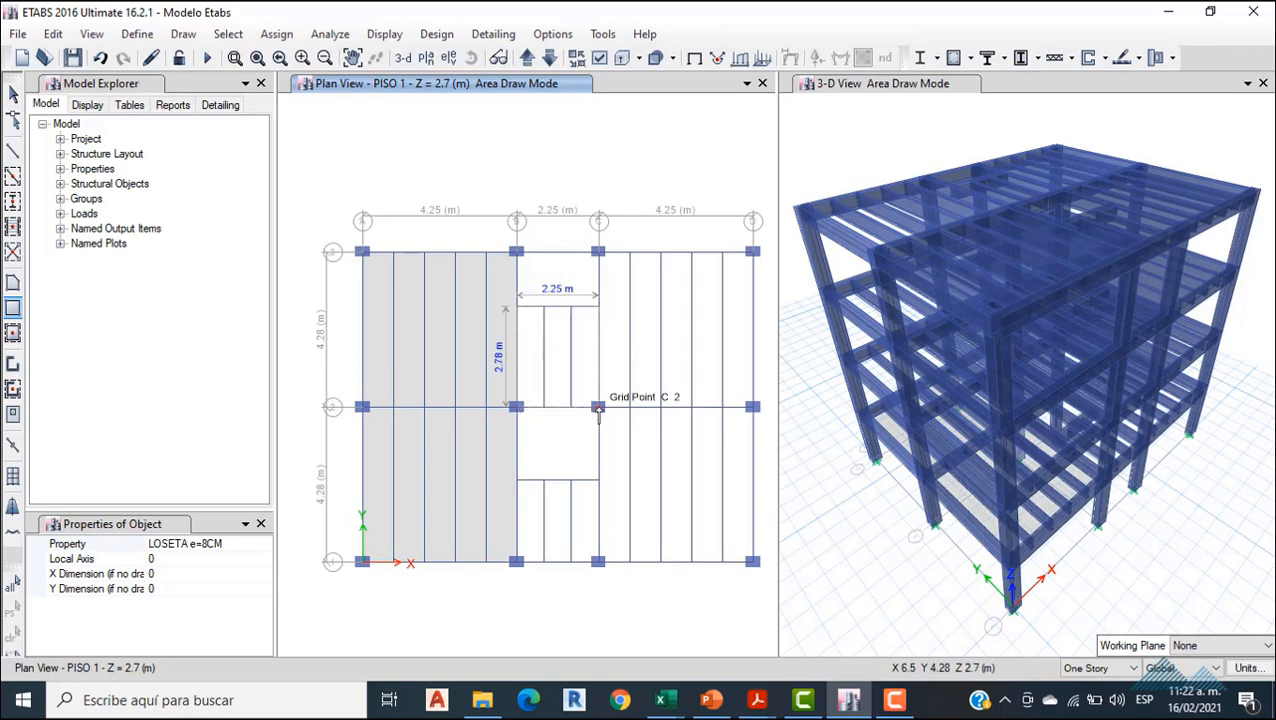
left_click(597, 406)
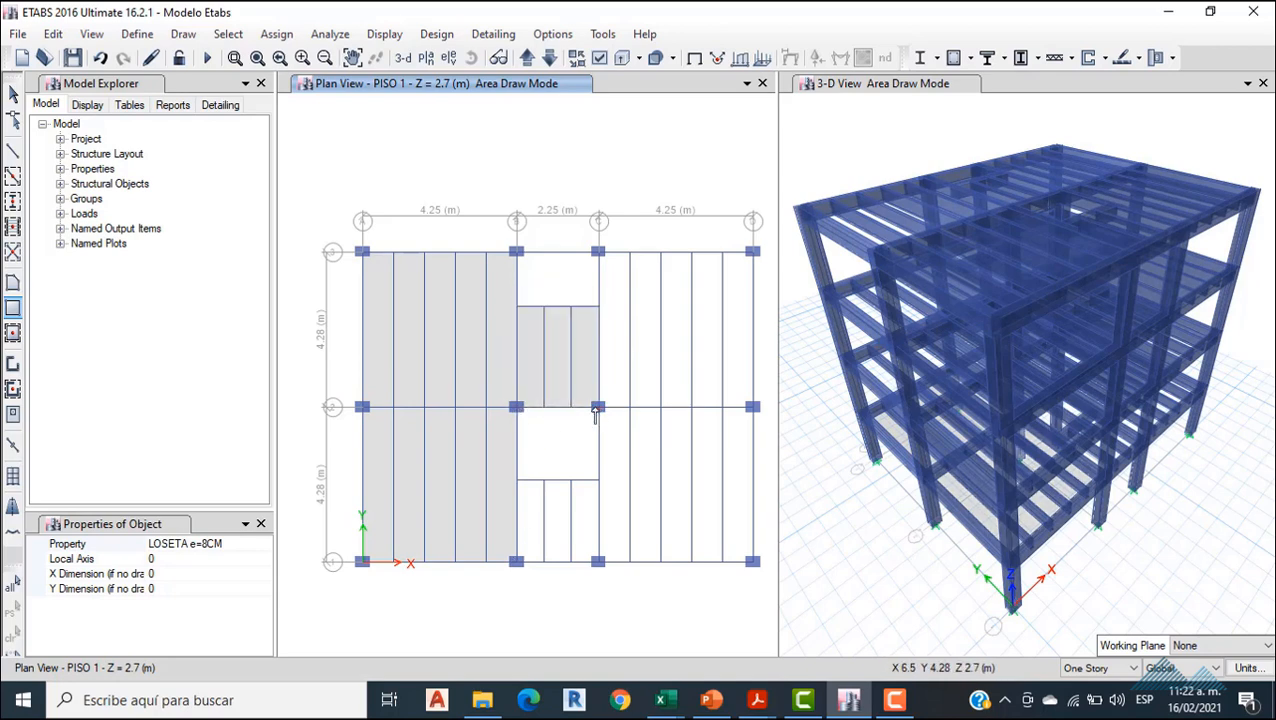
left_click(519, 481)
left_click(597, 561)
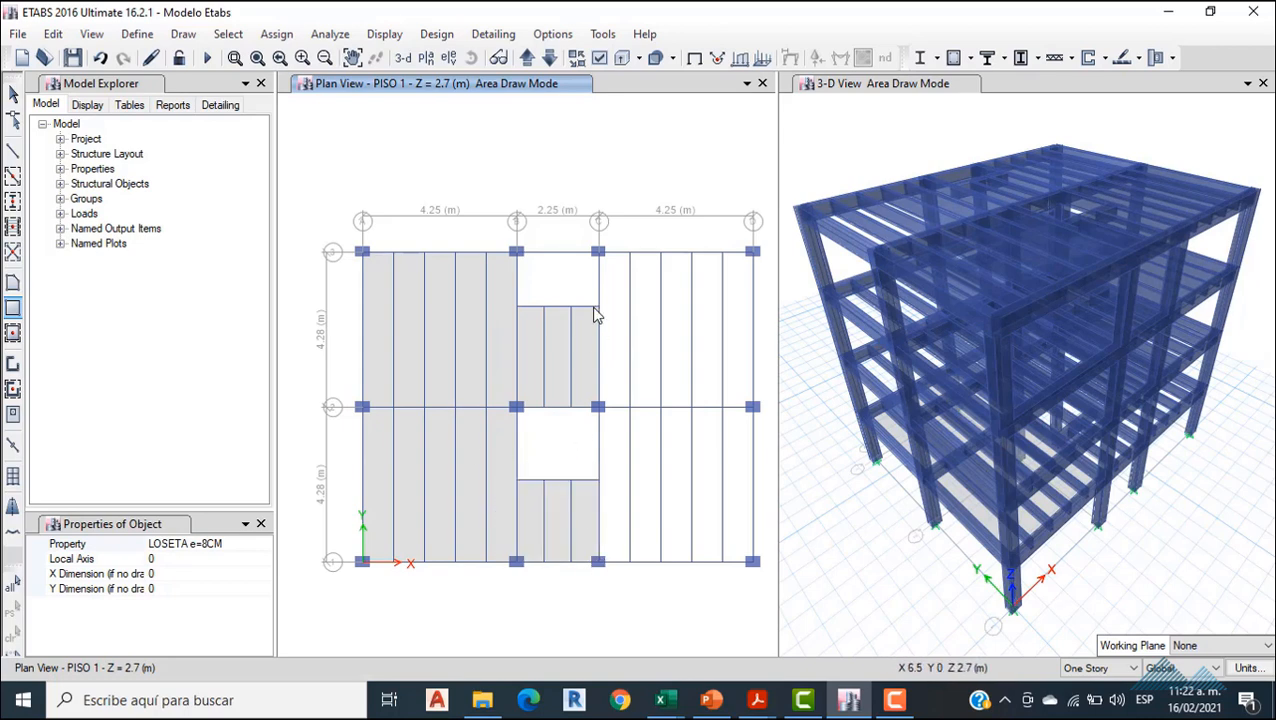
- Draw rectangular LOSETA e=8CM slabs over both 4.25 m bays between grids C and D on PISO 1
left_click(598, 252)
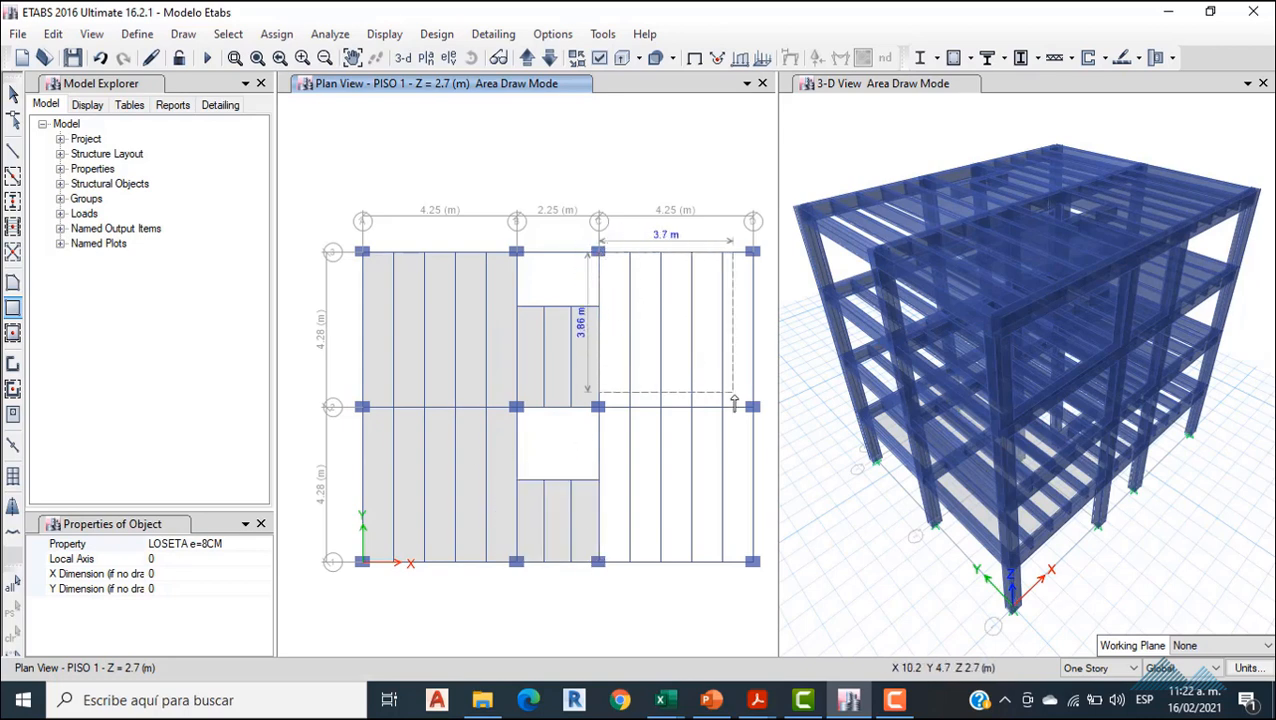
left_click(752, 407)
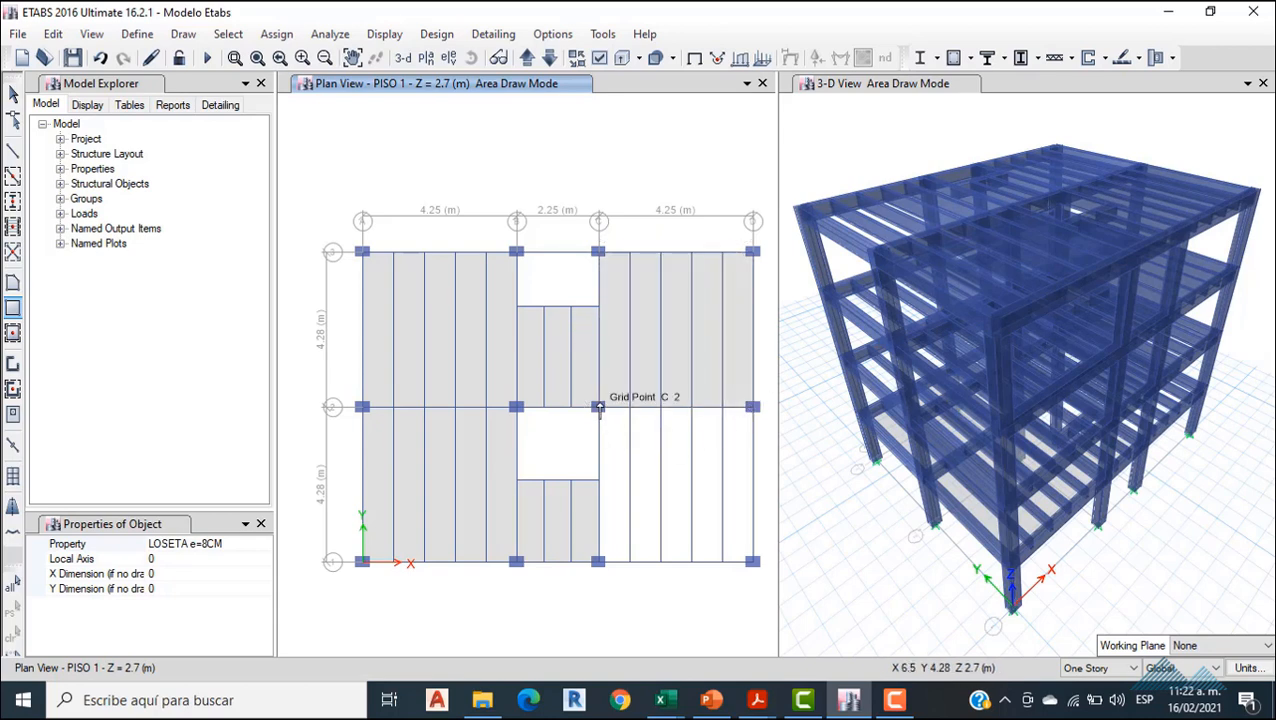
left_click(598, 407)
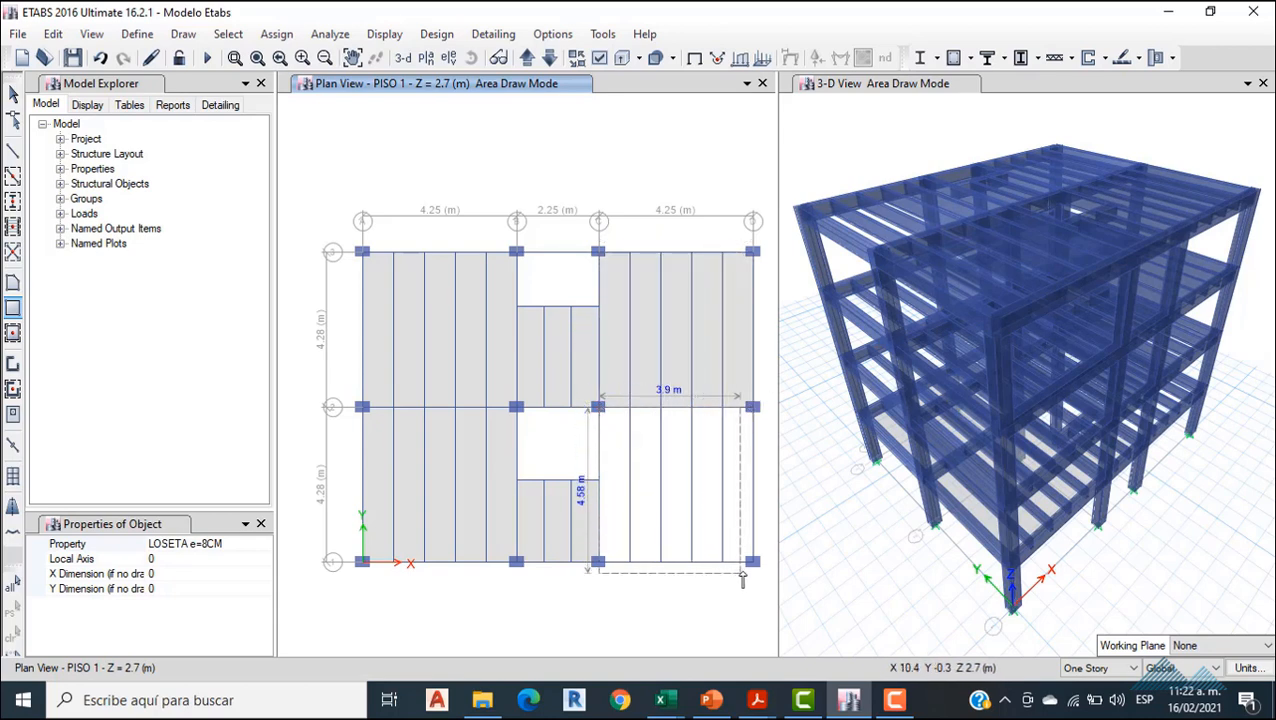
left_click(753, 563)
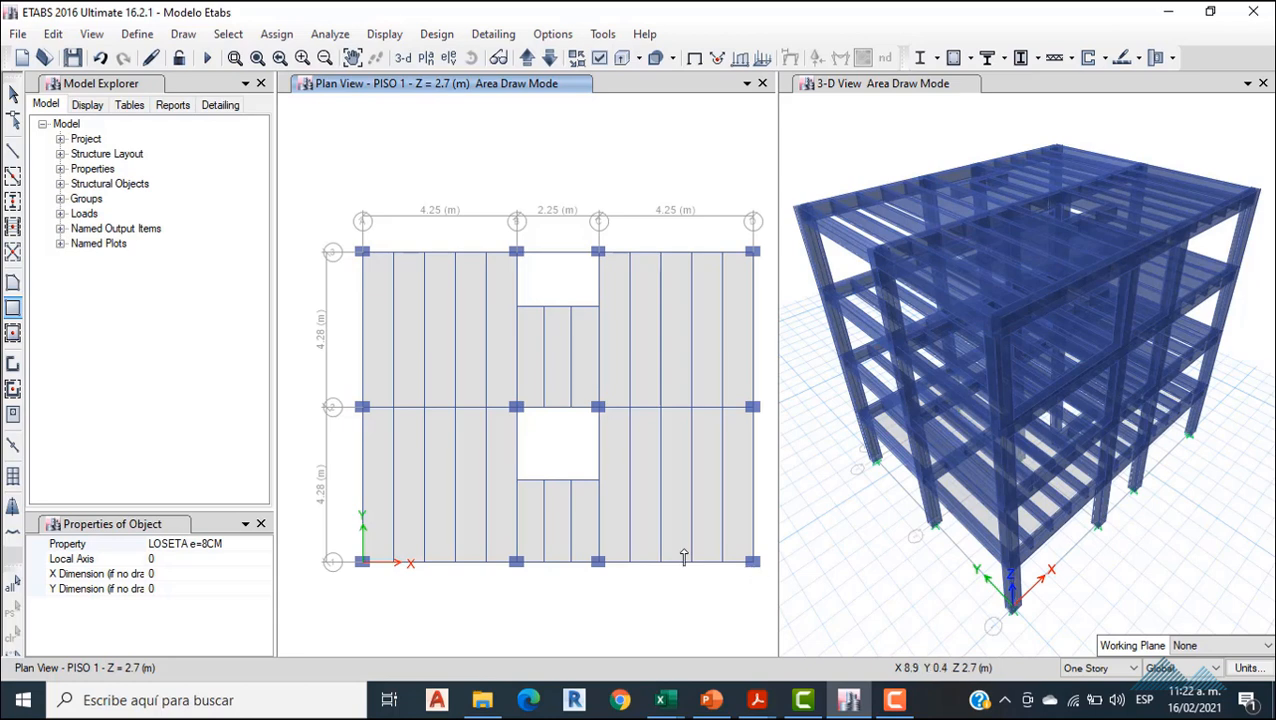
- On PISO 2, with drawing applied to Similar Stories, draw rectangular LOSETA e=8CM slabs over both bays between grids A and B
left_click(528, 58)
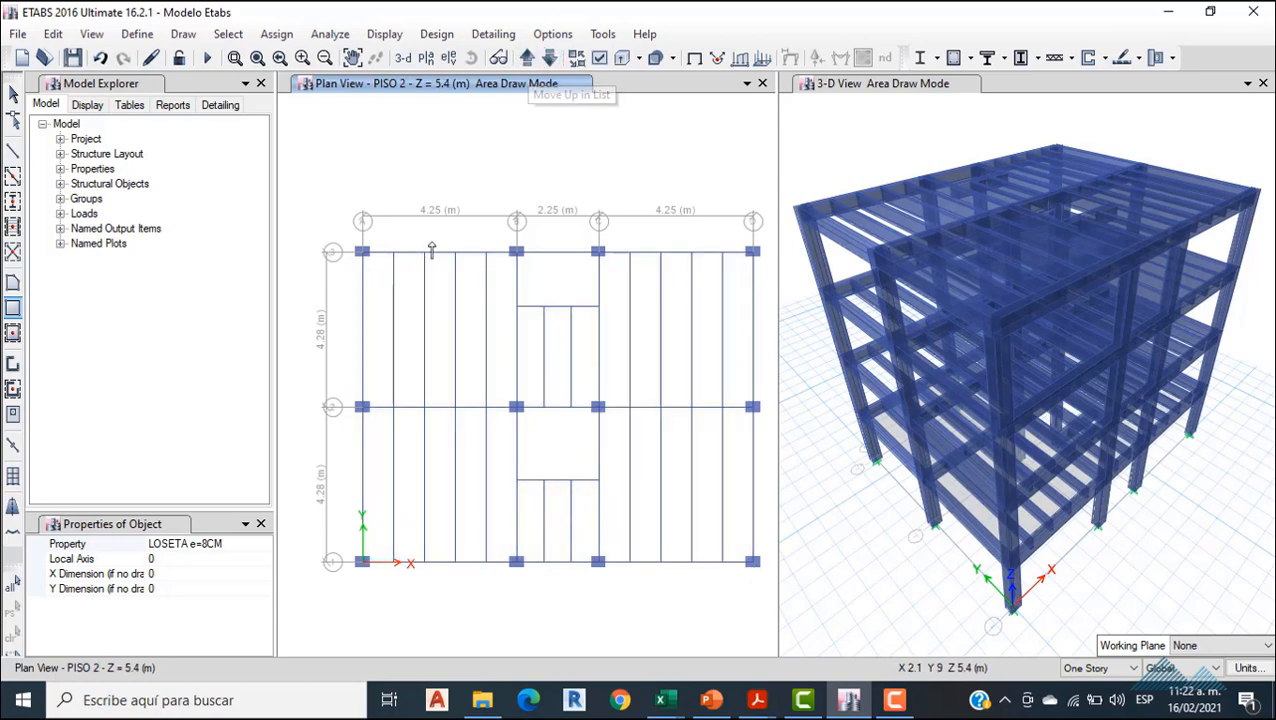
left_click(1130, 668)
left_click(1095, 709)
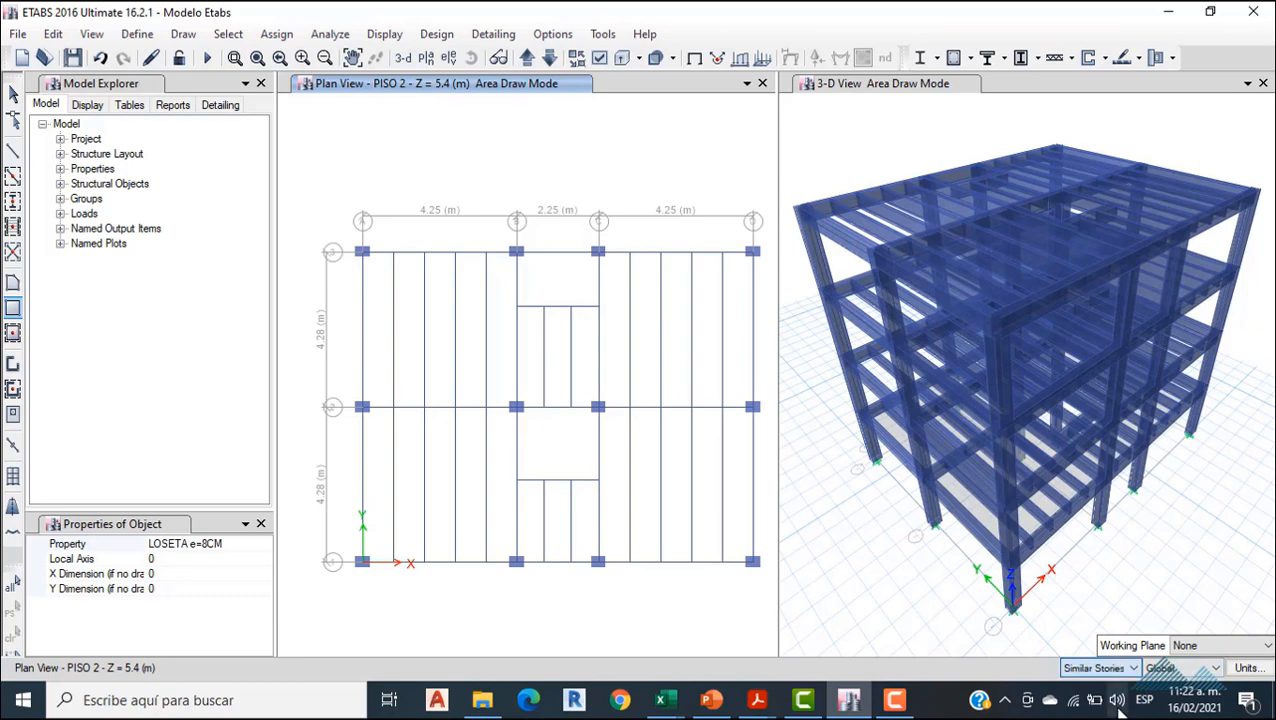
left_click(363, 252)
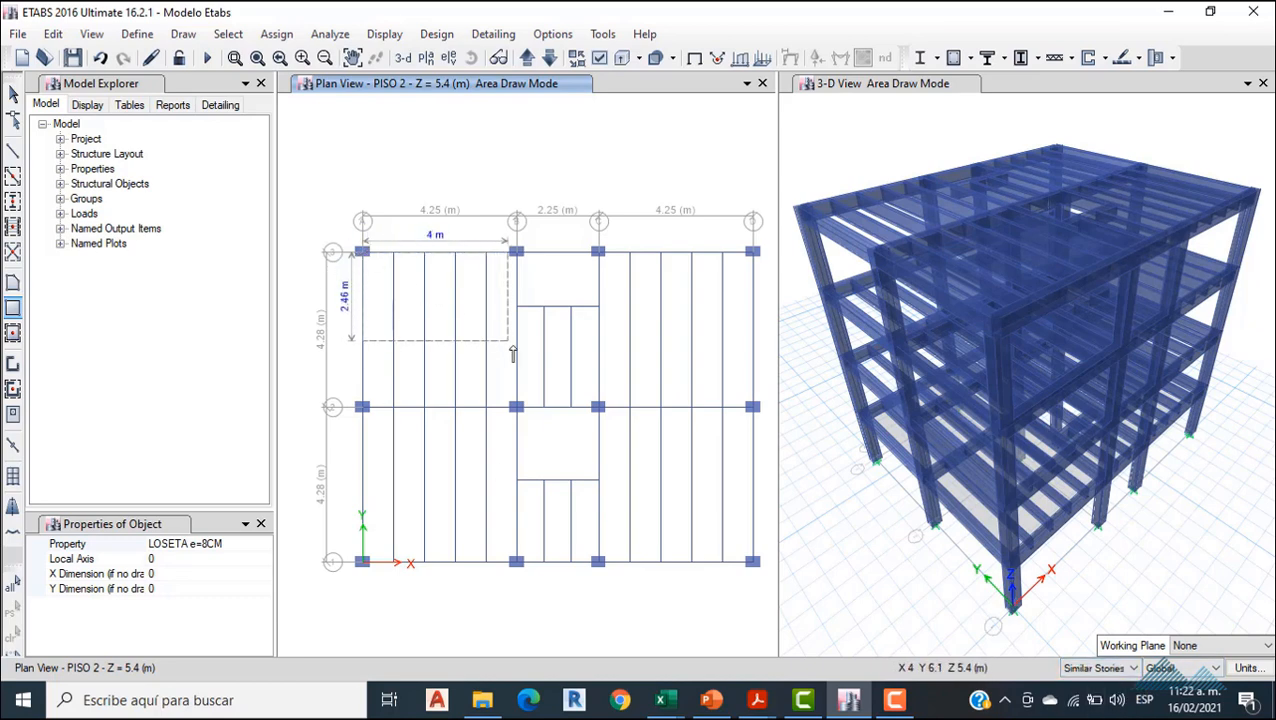
left_click(516, 408)
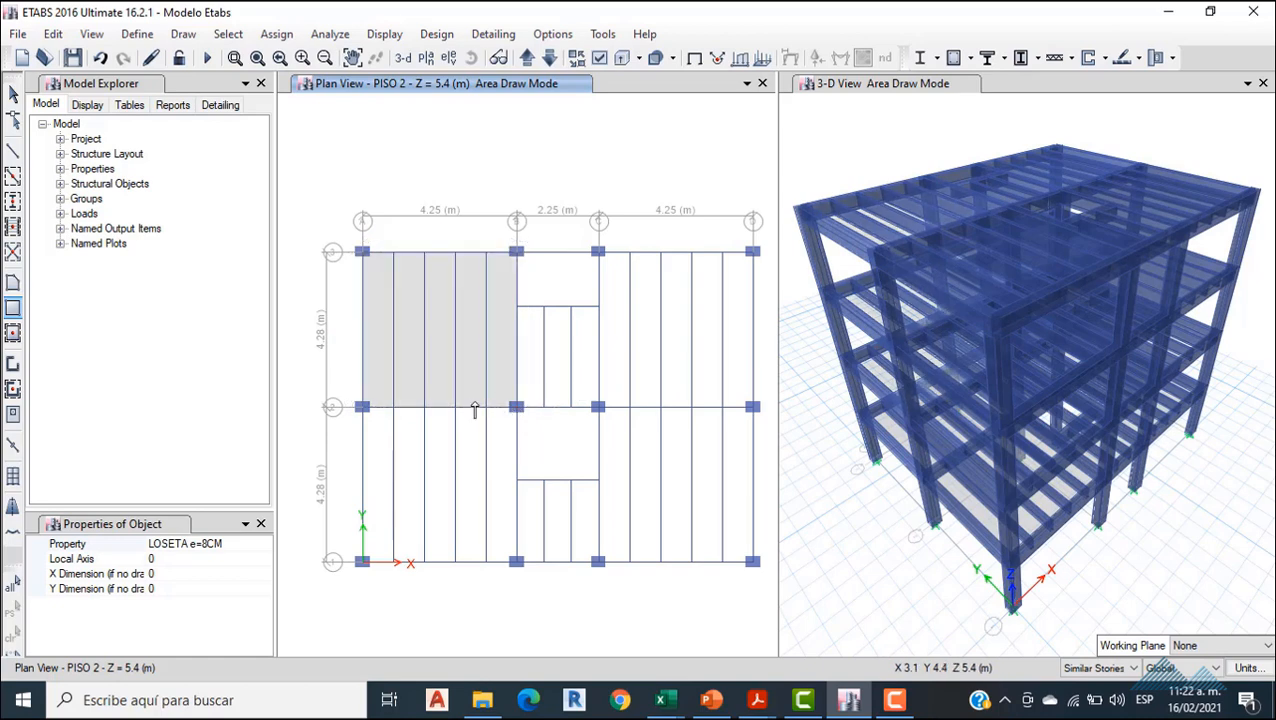
left_click(362, 408)
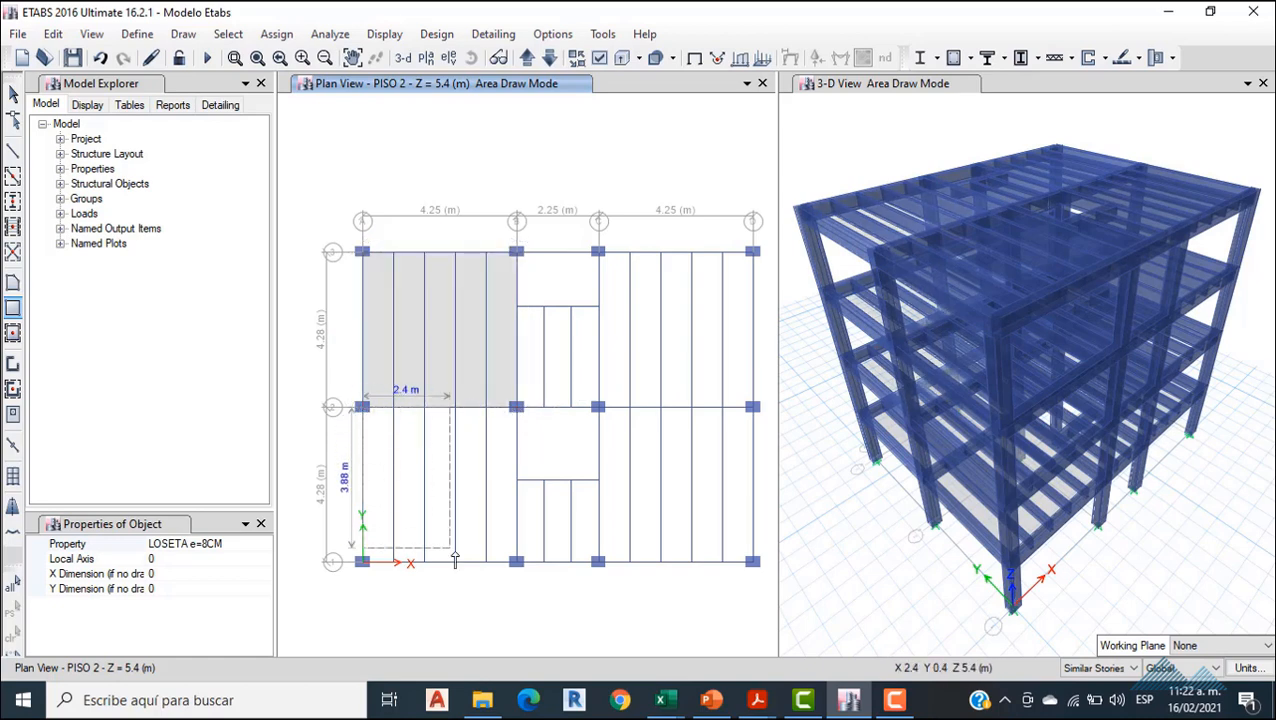
left_click(516, 562)
- Draw LOSETA e=8CM slabs on the B-C panel directly above grid line 1 and over both bays between grids C and D
left_click(516, 480)
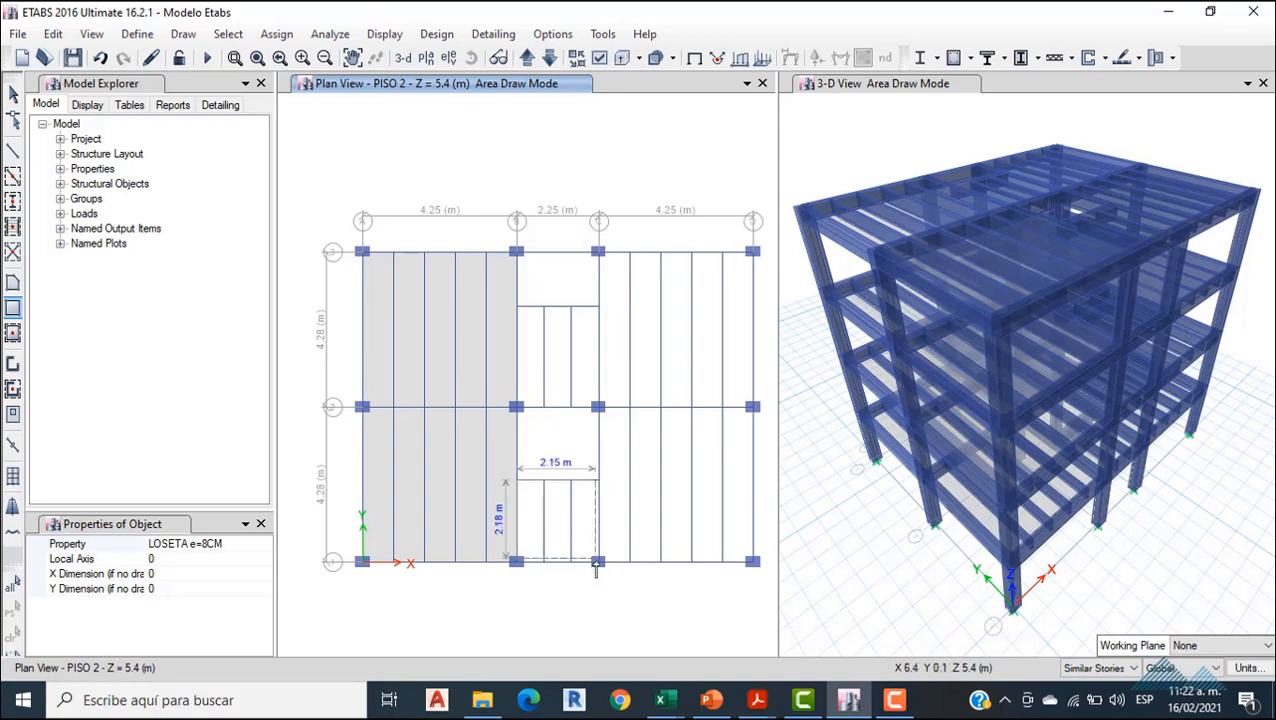
left_click(598, 562)
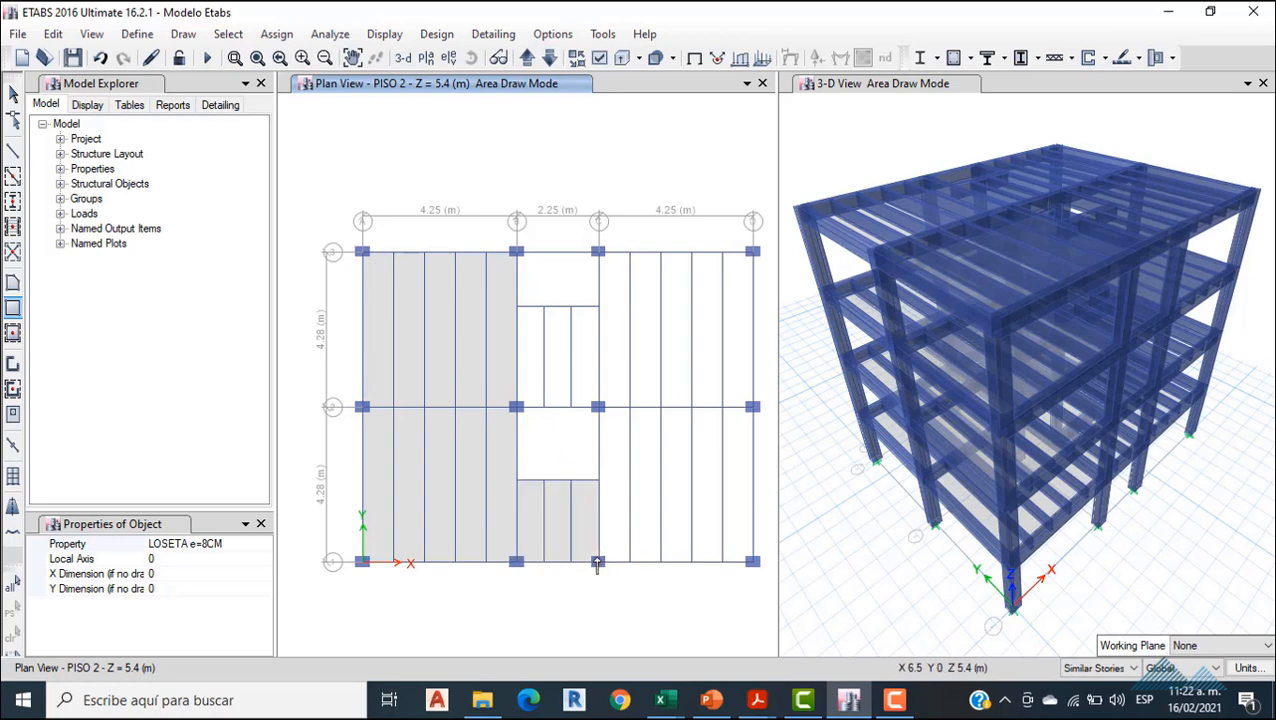
left_click(598, 407)
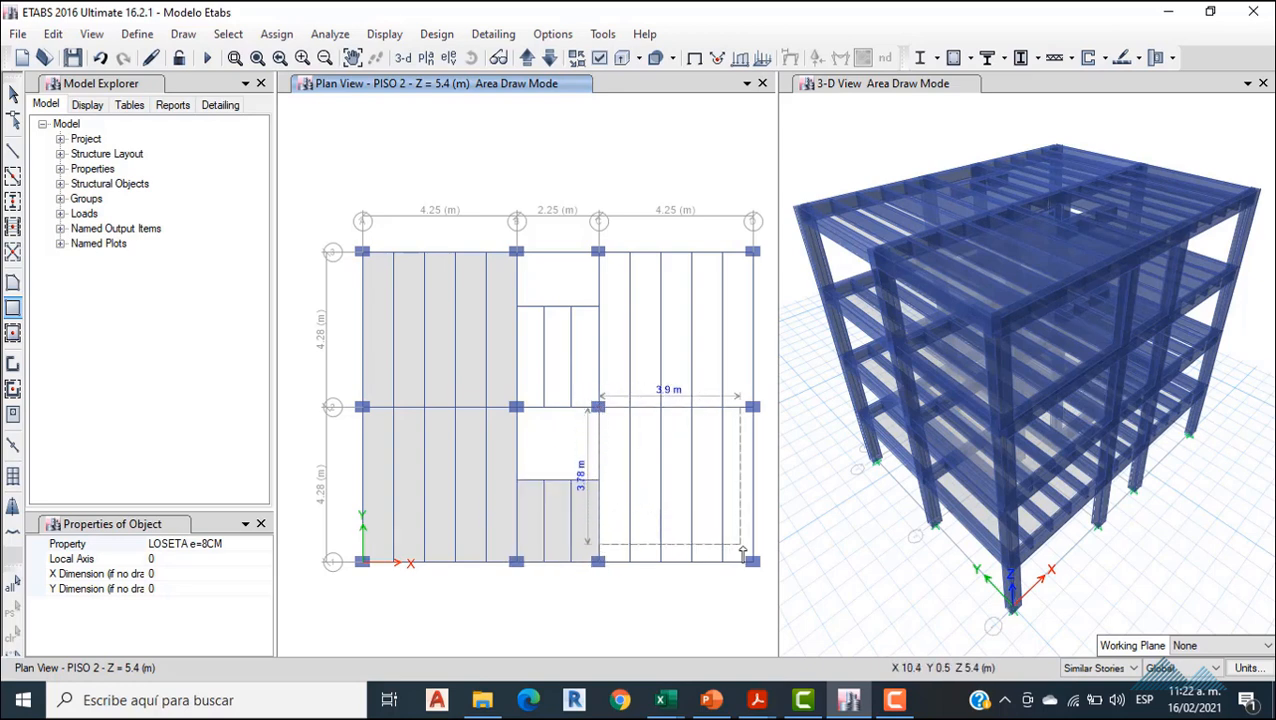
left_click(753, 562)
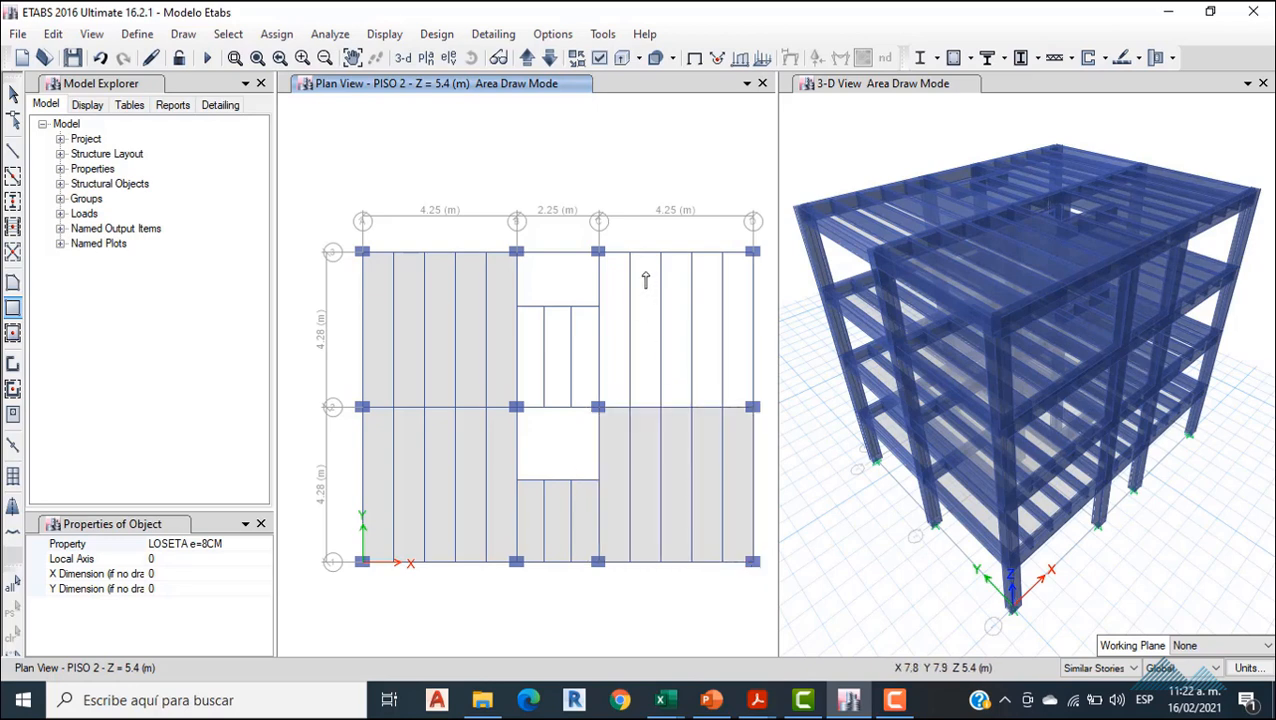
left_click(598, 252)
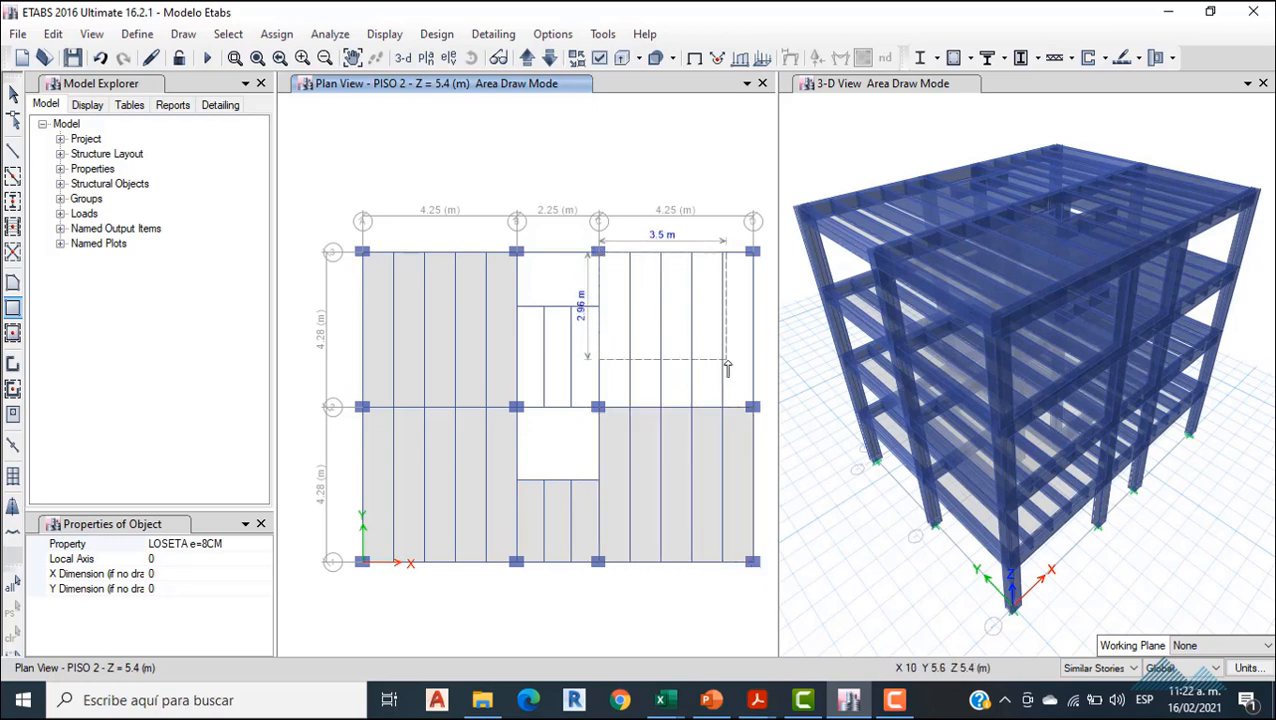
left_click(752, 407)
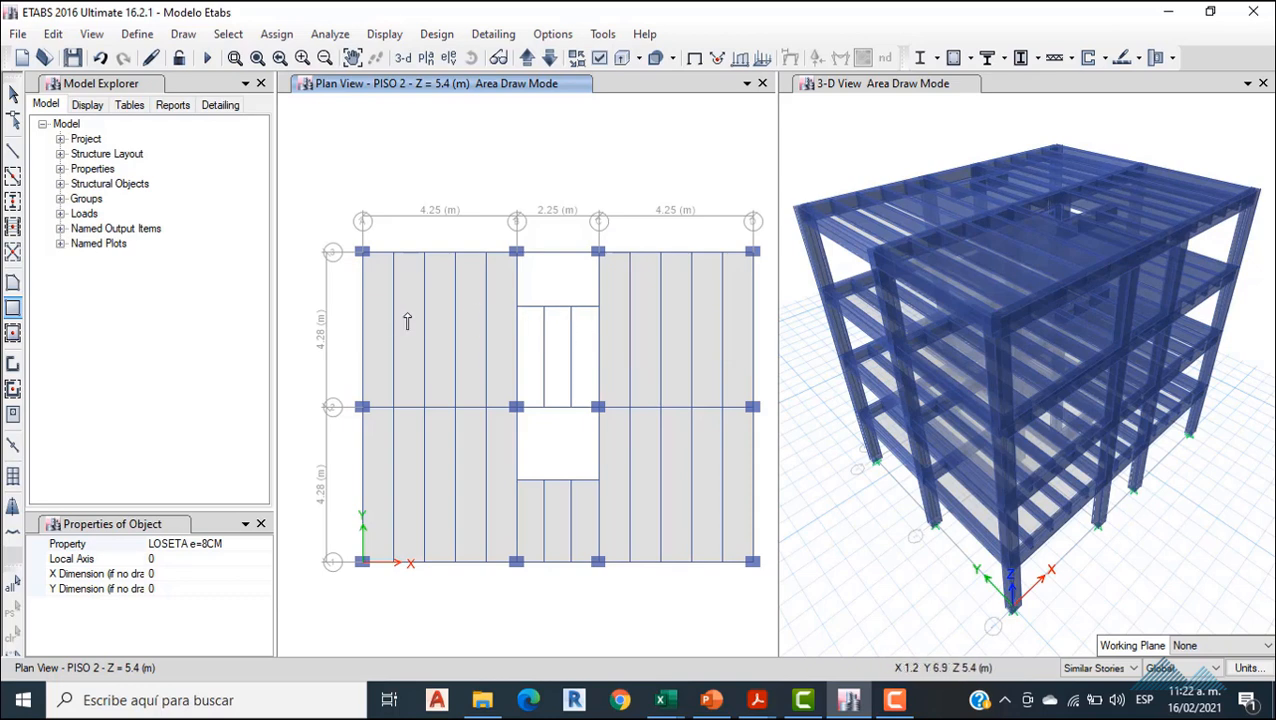
- Draw a LOSETA e=8CM slab on the B-C panel directly above grid line 2 and end slab drawing
left_click(516, 307)
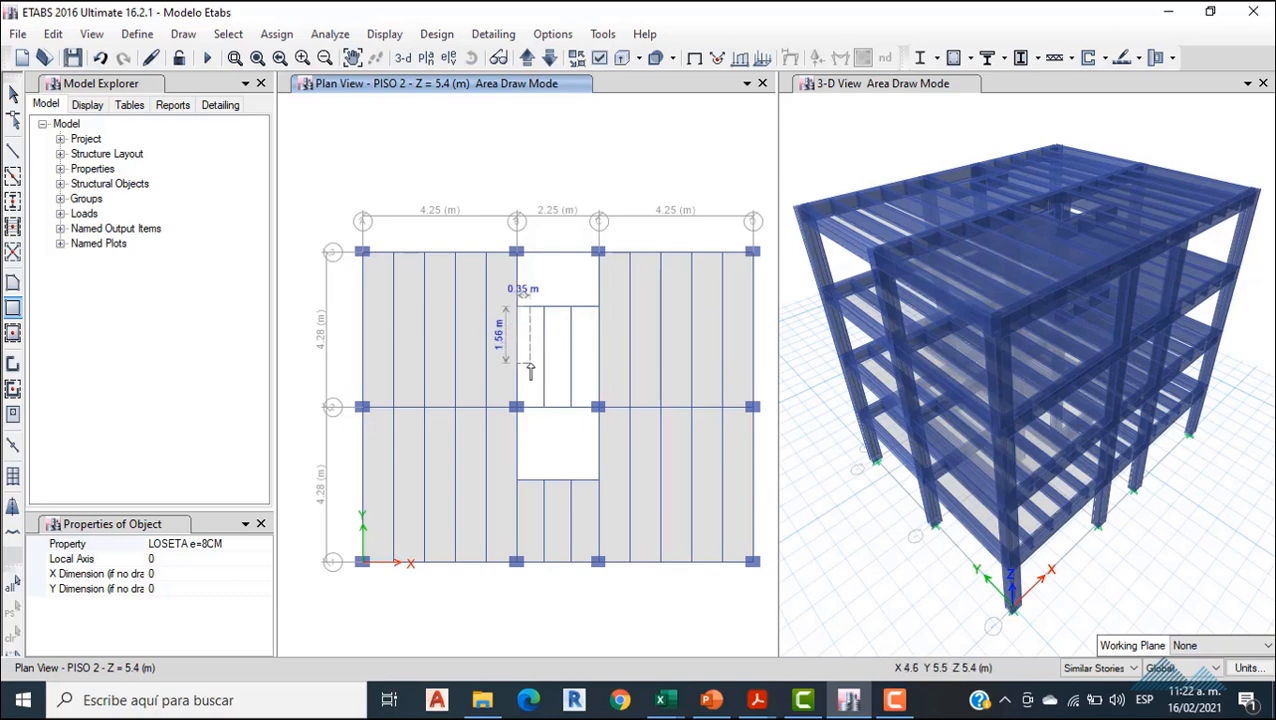
left_click(597, 408)
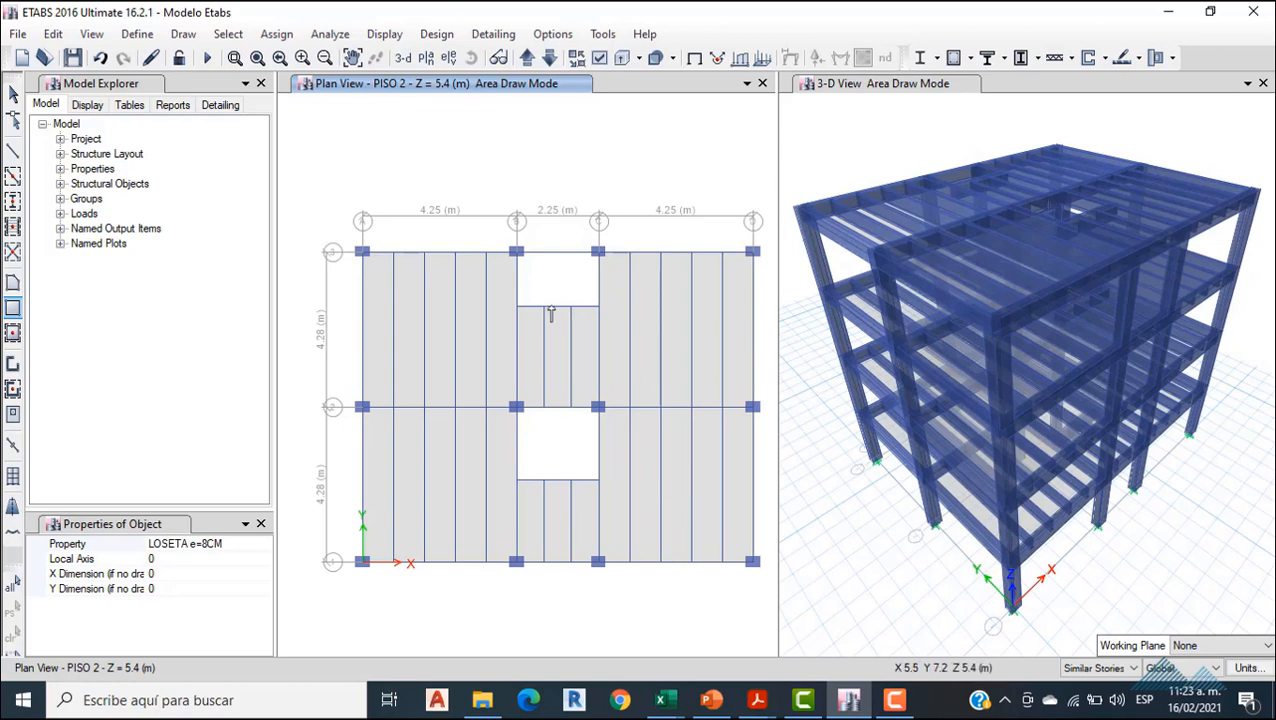
key("Escape")
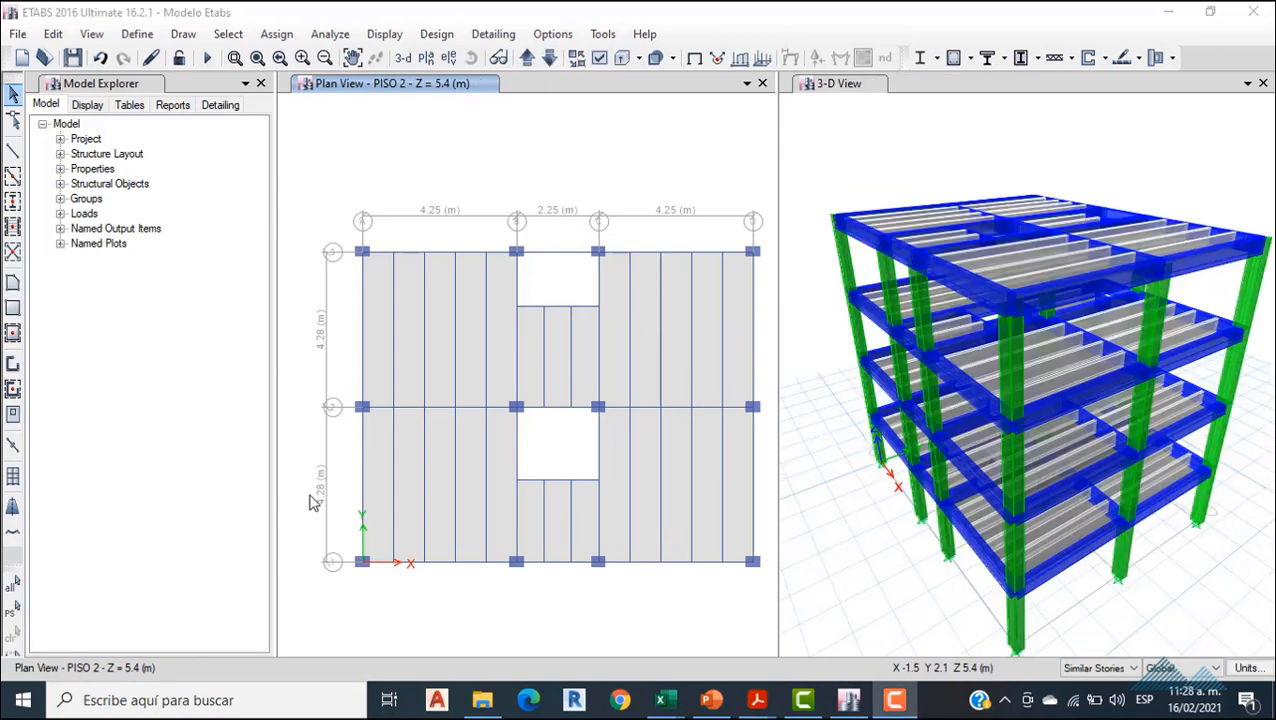